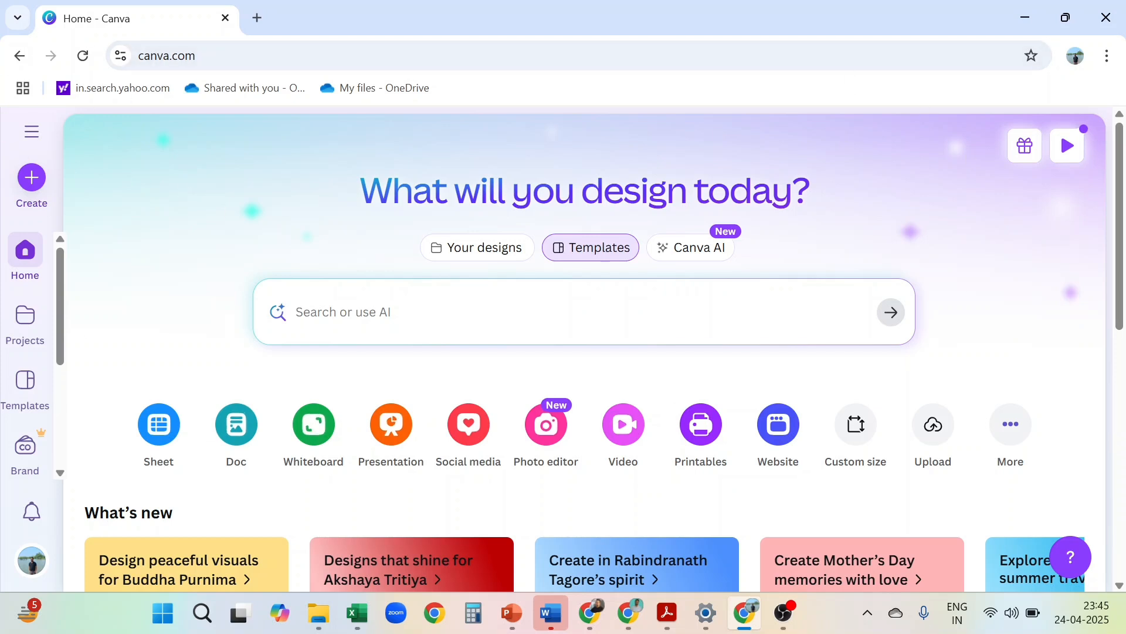
# Create a new blank presentation and dismiss the introductory collaboration tip and sharing options.
pyautogui.scroll(-3, 411, 296)
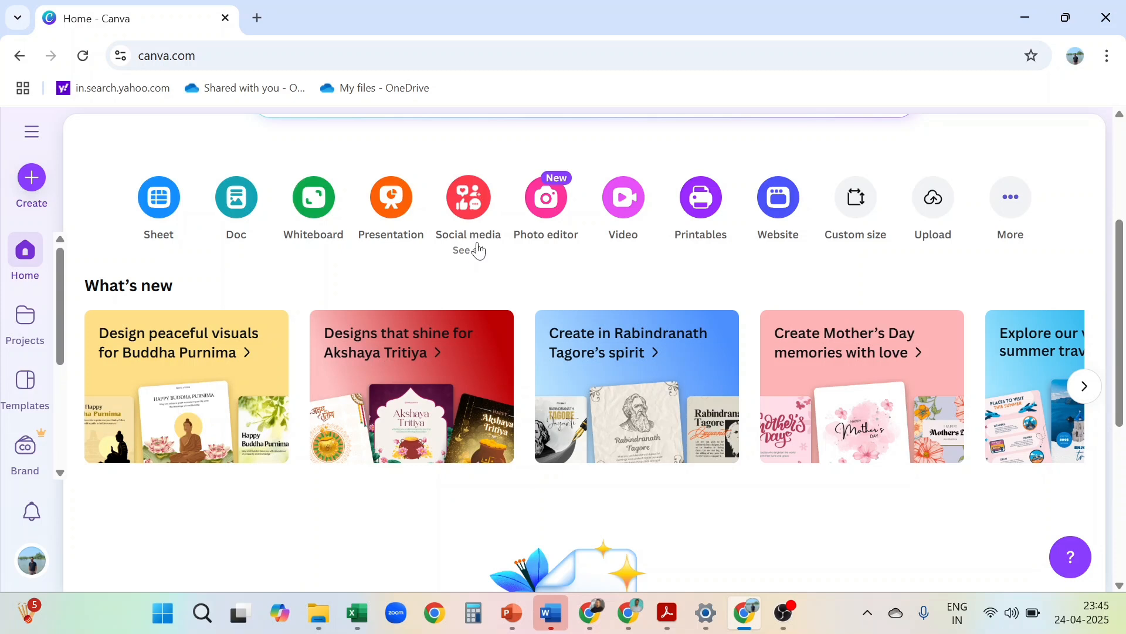
pyautogui.click(392, 196)
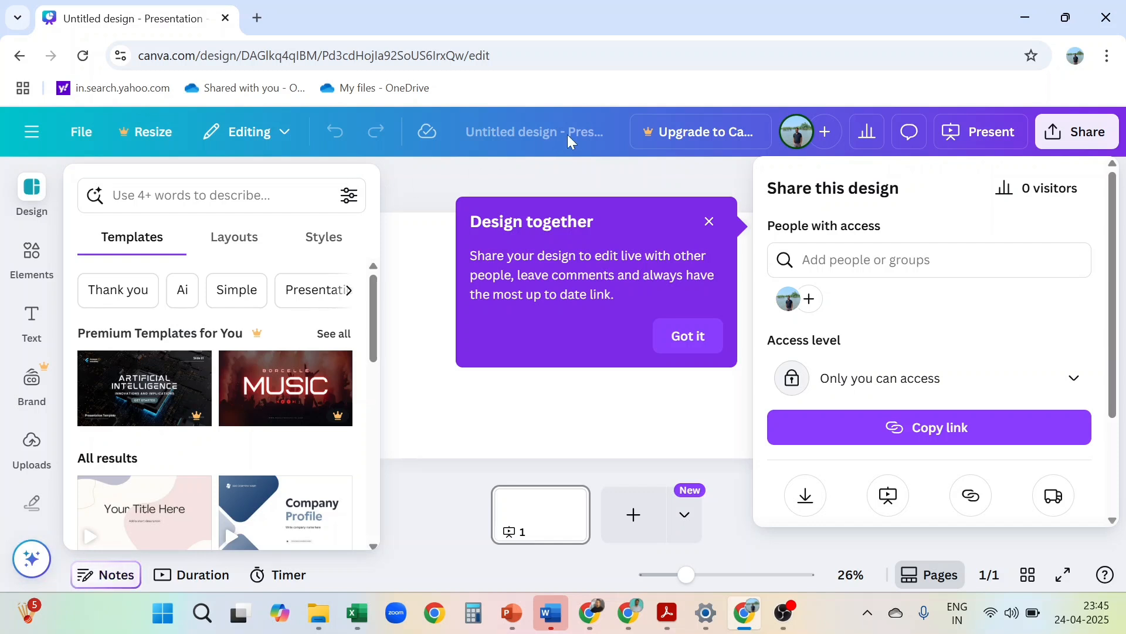
pyautogui.click(709, 224)
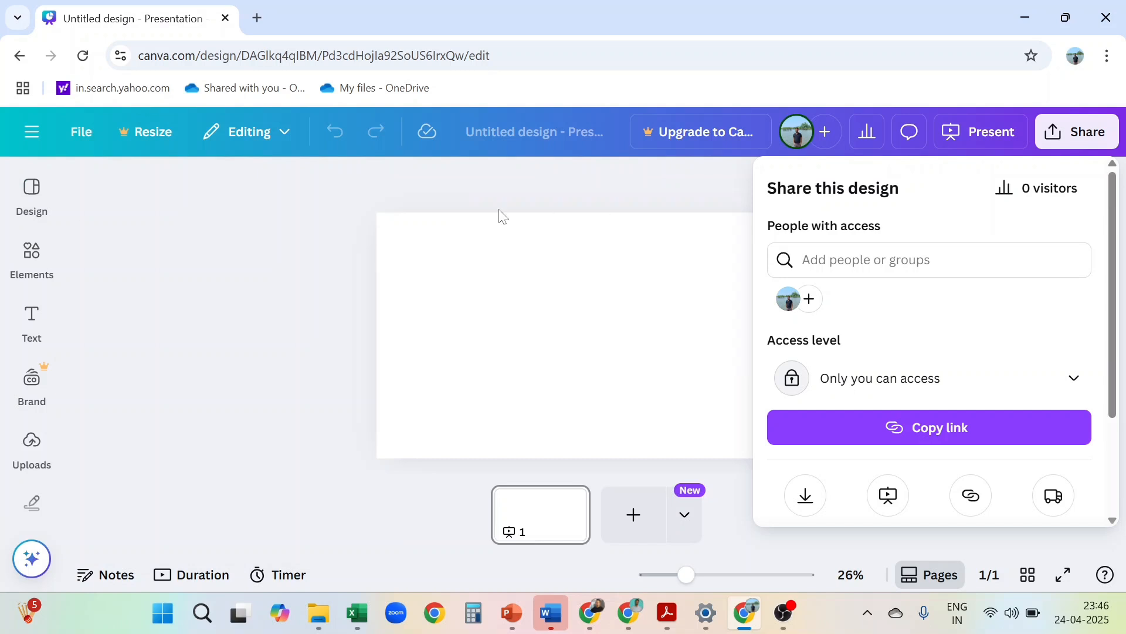
pyautogui.click(275, 262)
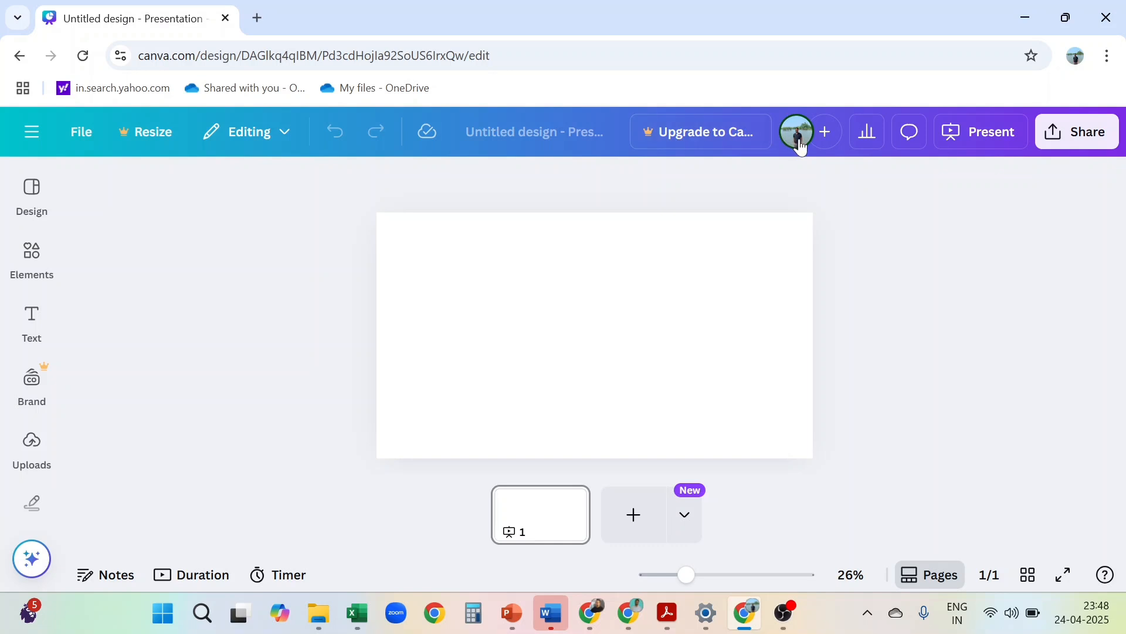
# Preview the blank presentation in full screen, then return to the editor.
pyautogui.click(981, 136)
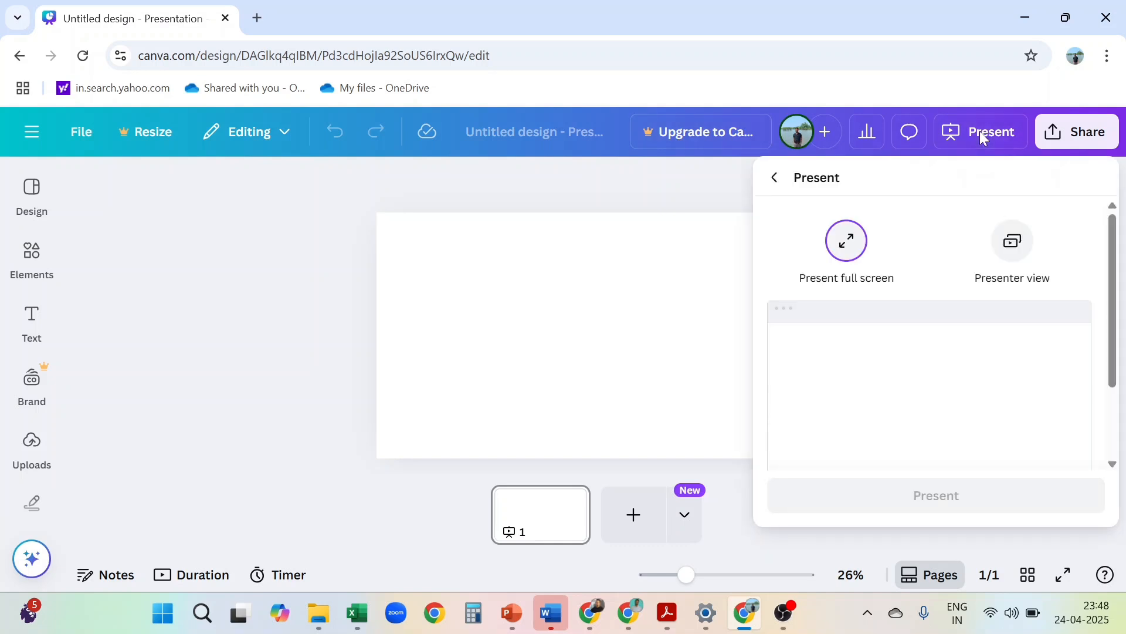
pyautogui.click(841, 261)
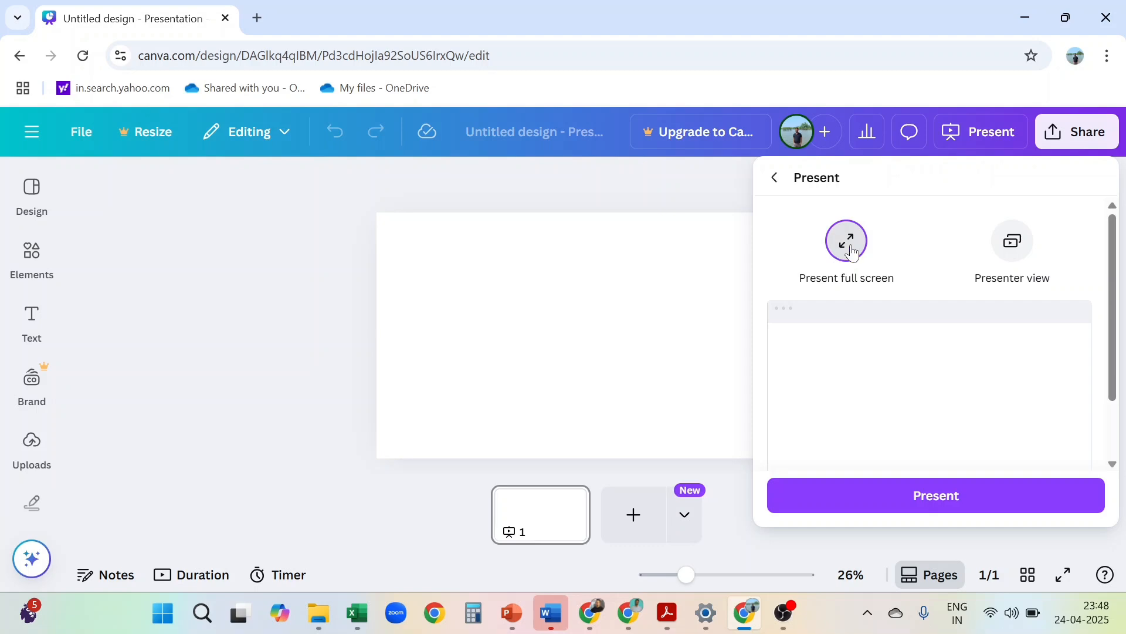
pyautogui.click(947, 514)
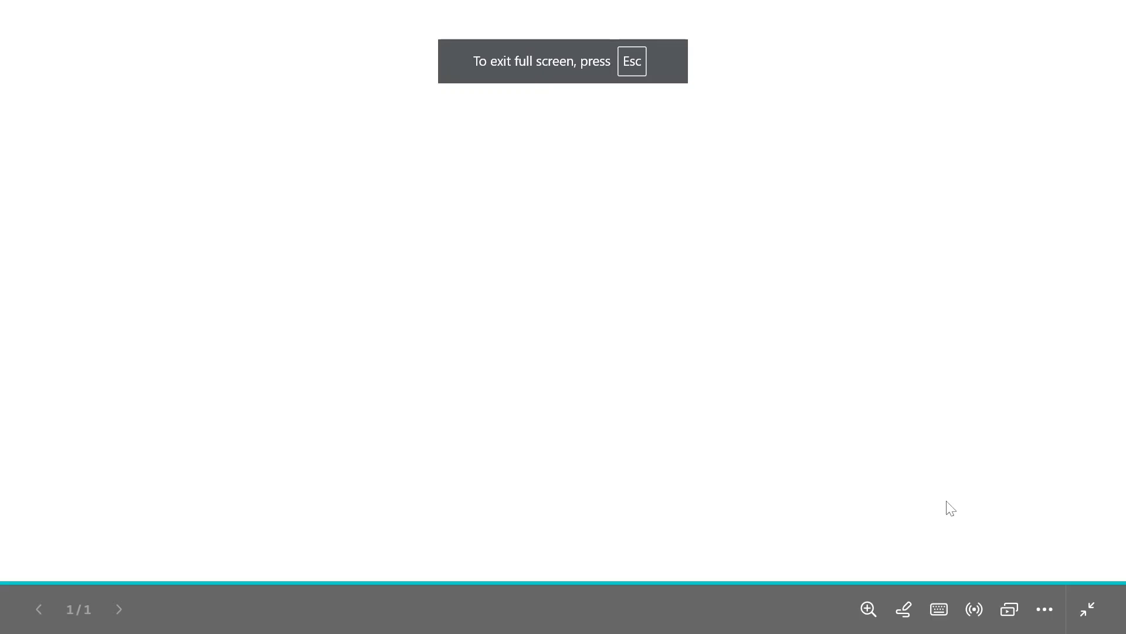
pyautogui.press('Escape')
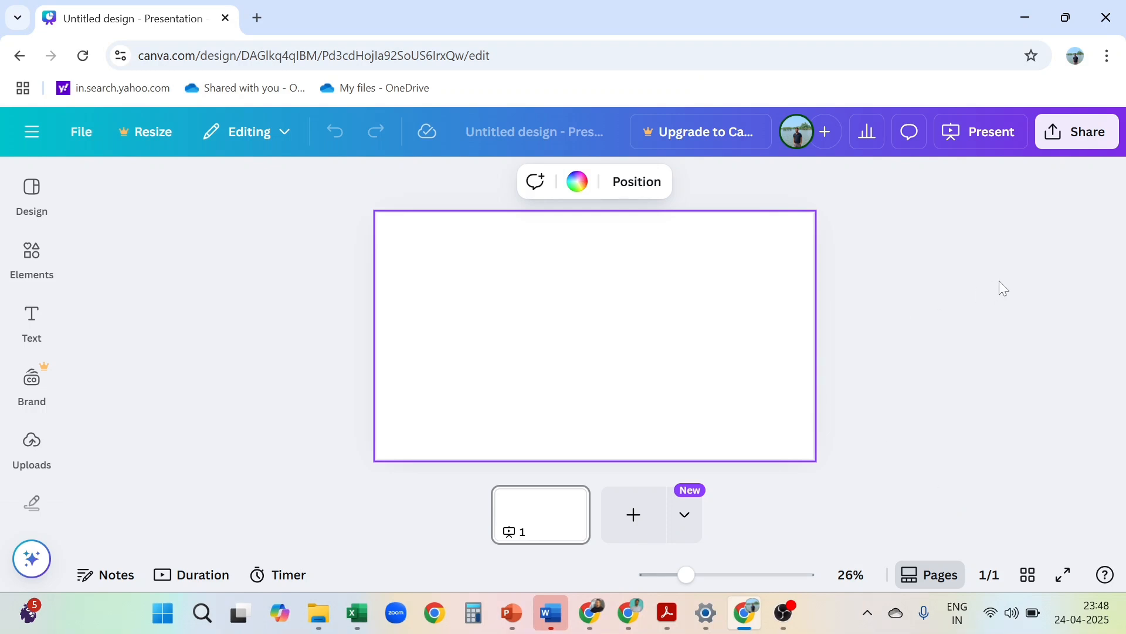
# Set the design's access level to Anyone with the link with Can edit permission, and copy the sharing link.
pyautogui.click(1090, 145)
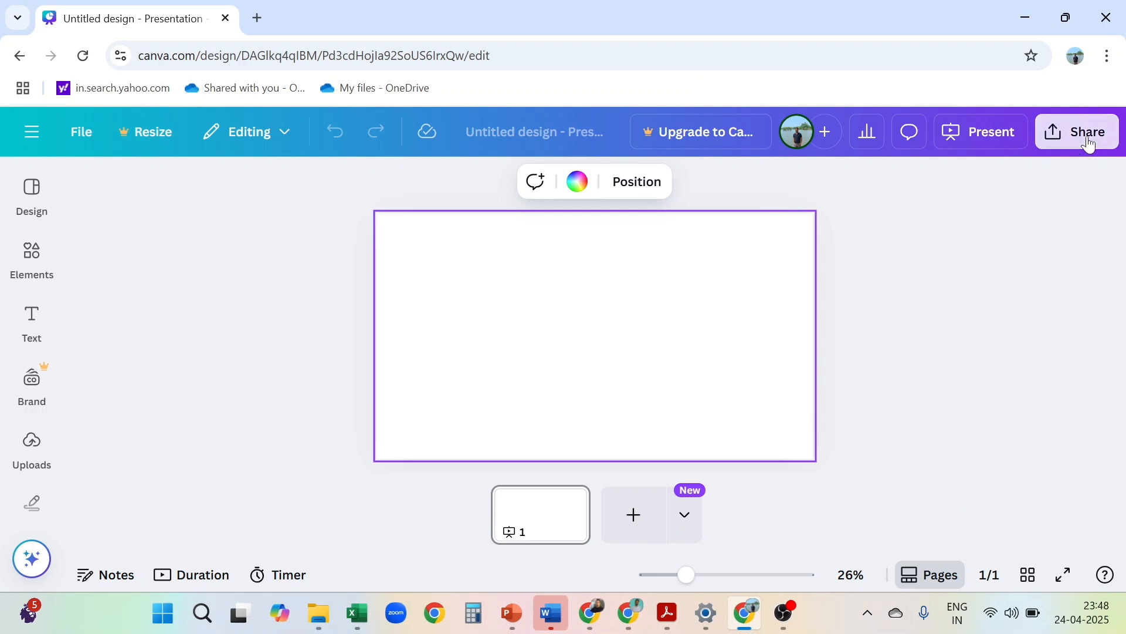
pyautogui.scroll(-3, 915, 342)
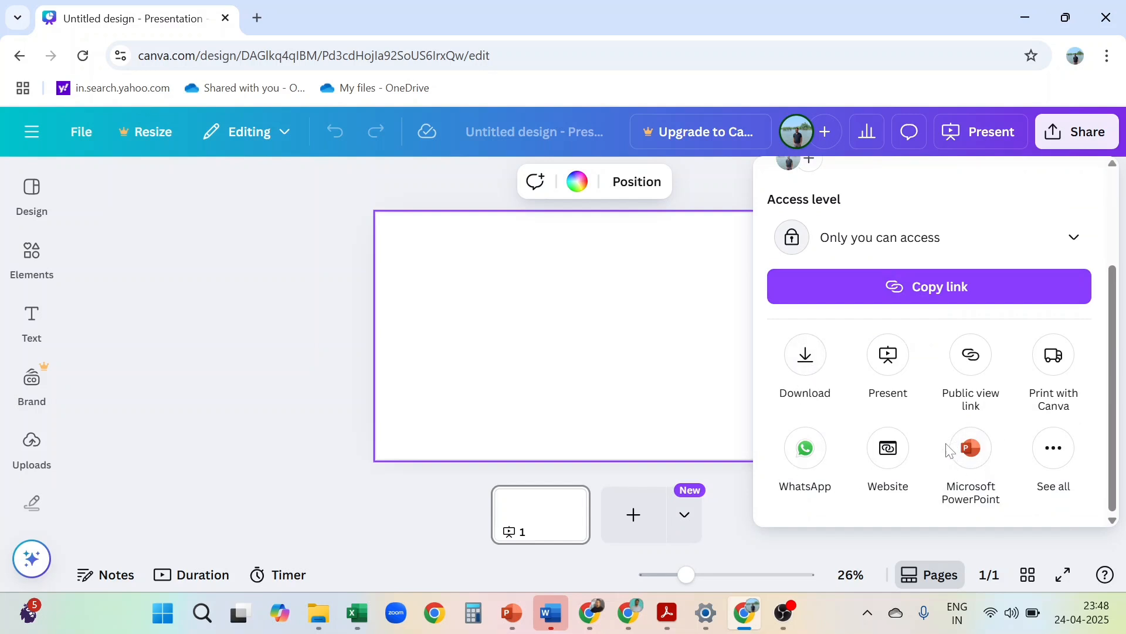
pyautogui.scroll(1, 951, 377)
pyautogui.scroll(1, 950, 375)
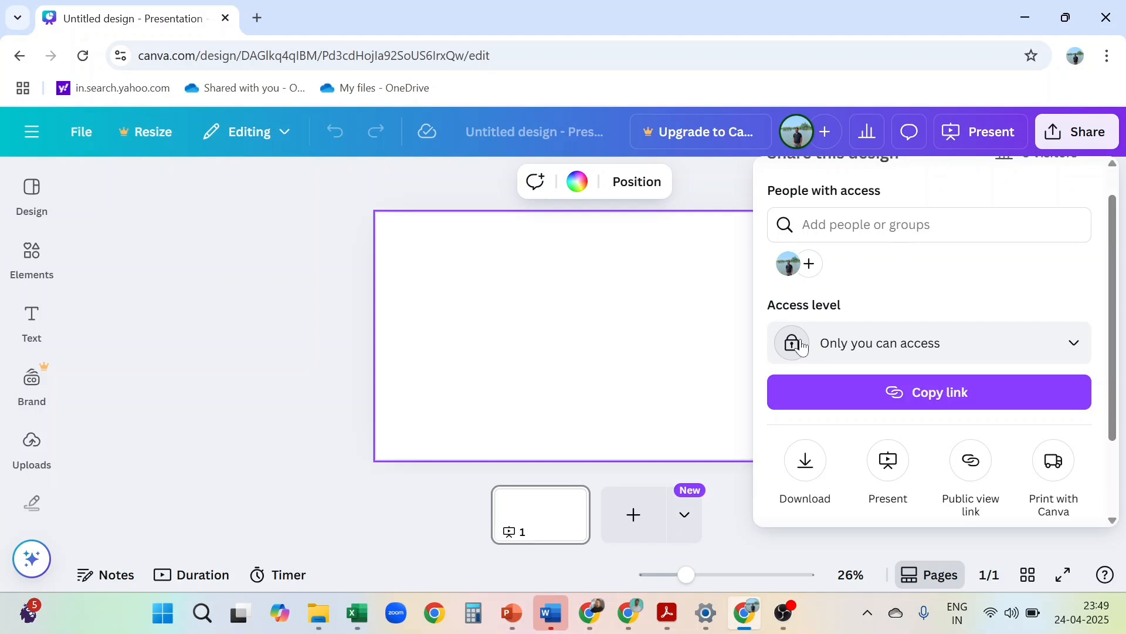
pyautogui.click(1077, 349)
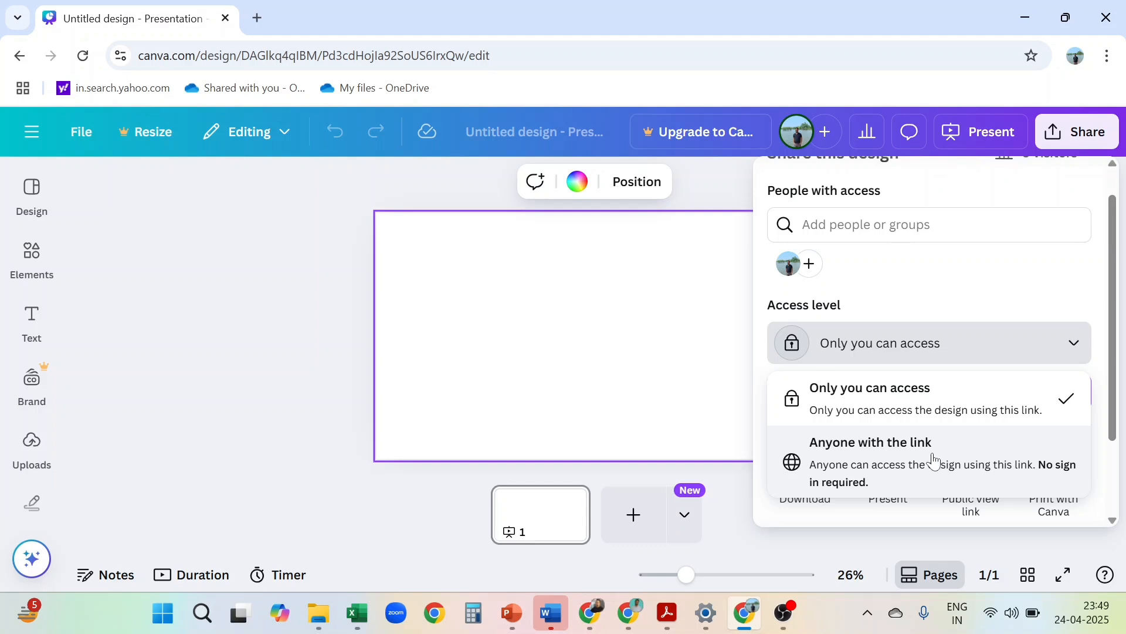
pyautogui.click(946, 457)
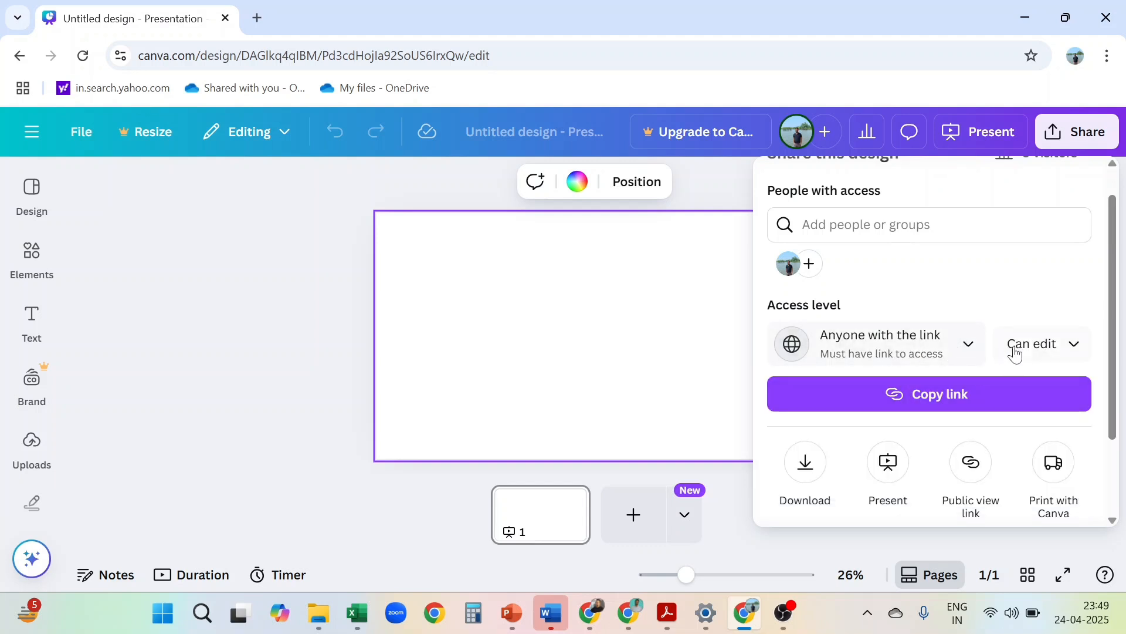
pyautogui.click(1081, 355)
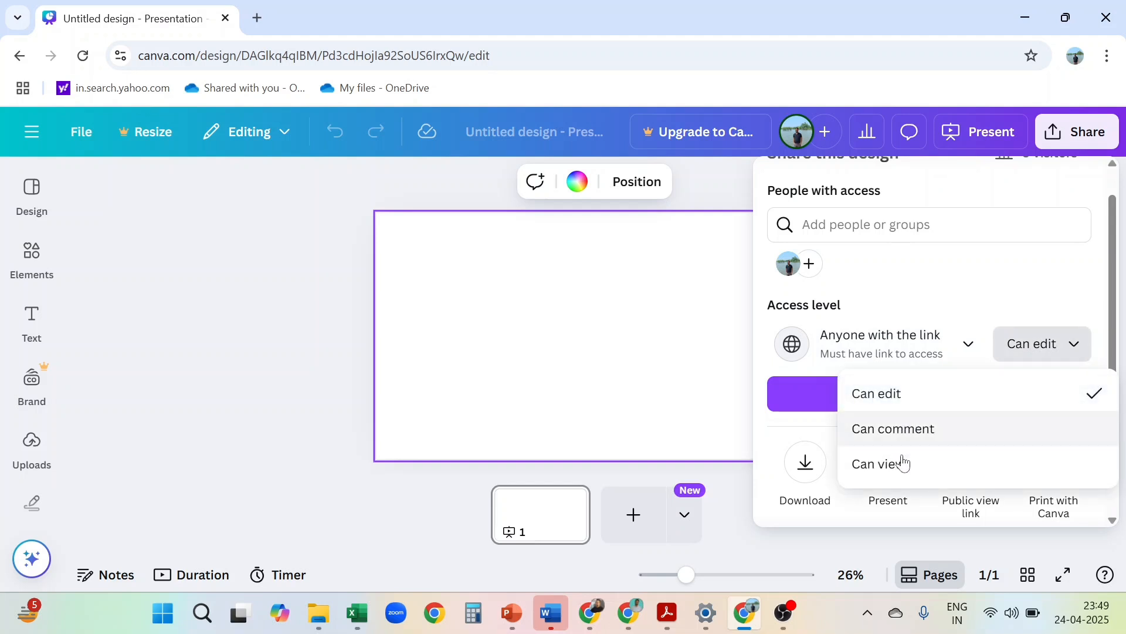
pyautogui.click(900, 393)
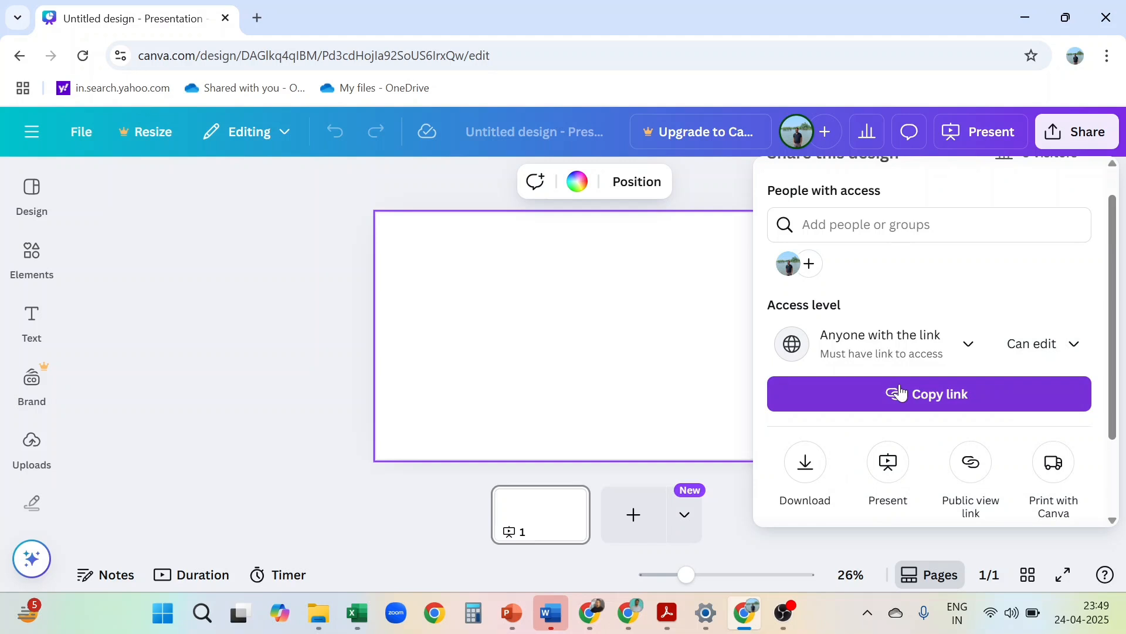
pyautogui.click(901, 393)
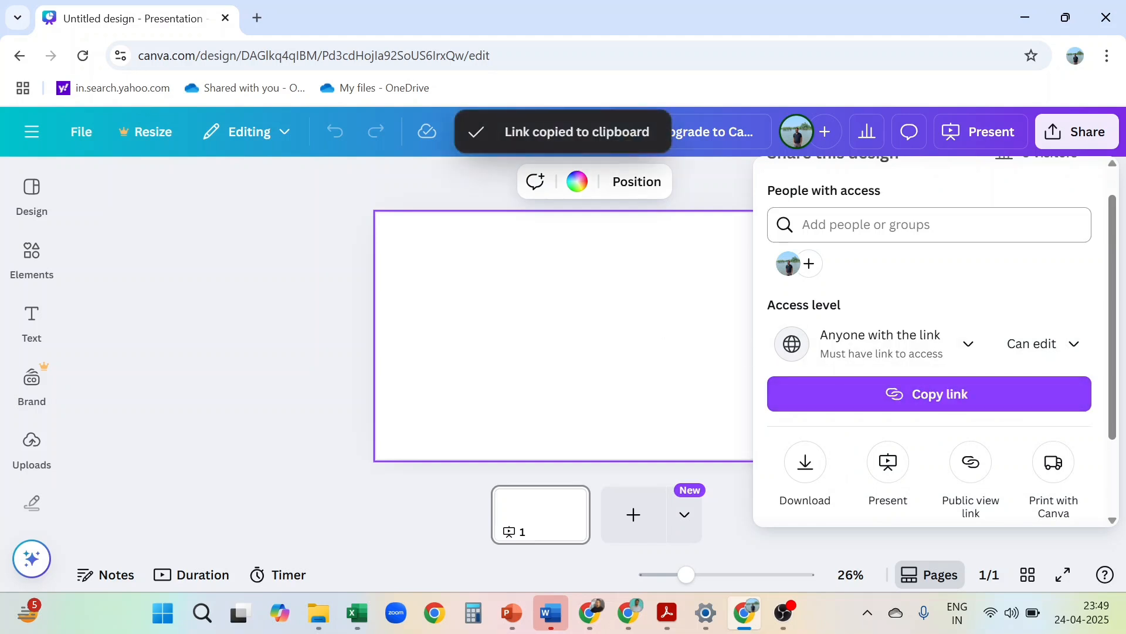
# Check which people have access to the design, then close the sharing options.
pyautogui.click(930, 225)
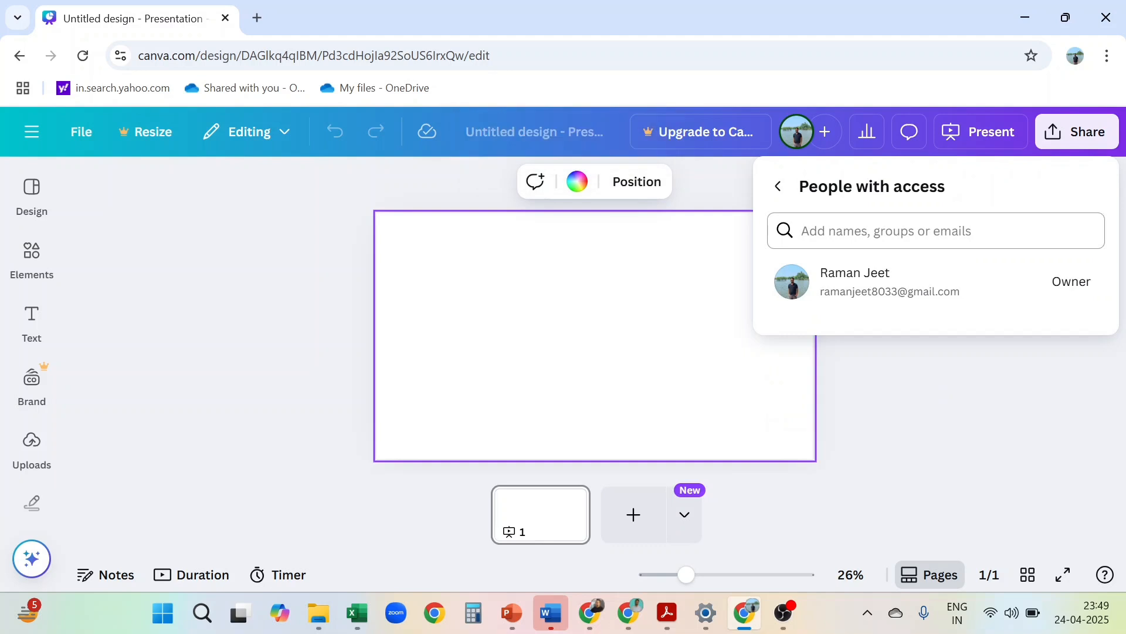
pyautogui.click(781, 189)
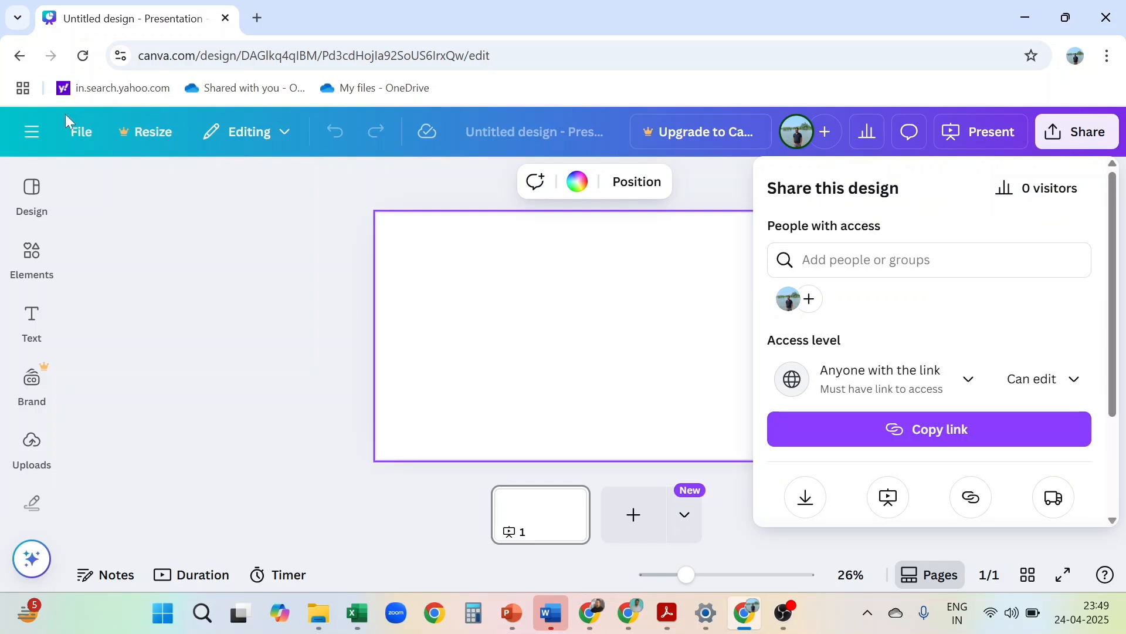
pyautogui.click(237, 231)
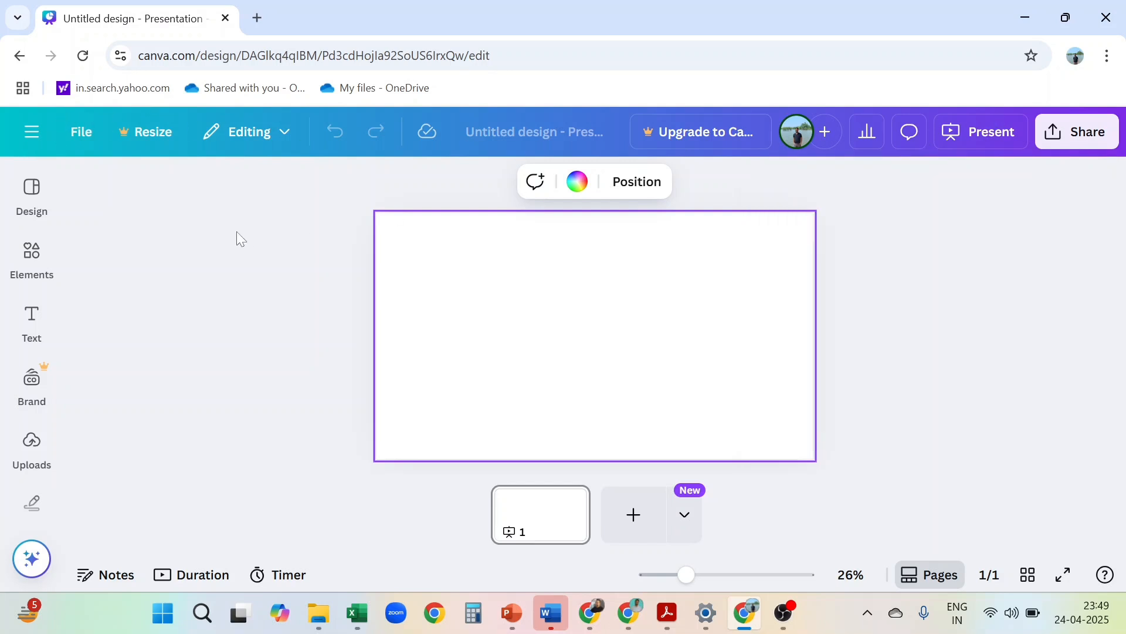
# Look through the available templates, elements, text, brand and upload options, and the Magic Media image generator.
pyautogui.click(32, 205)
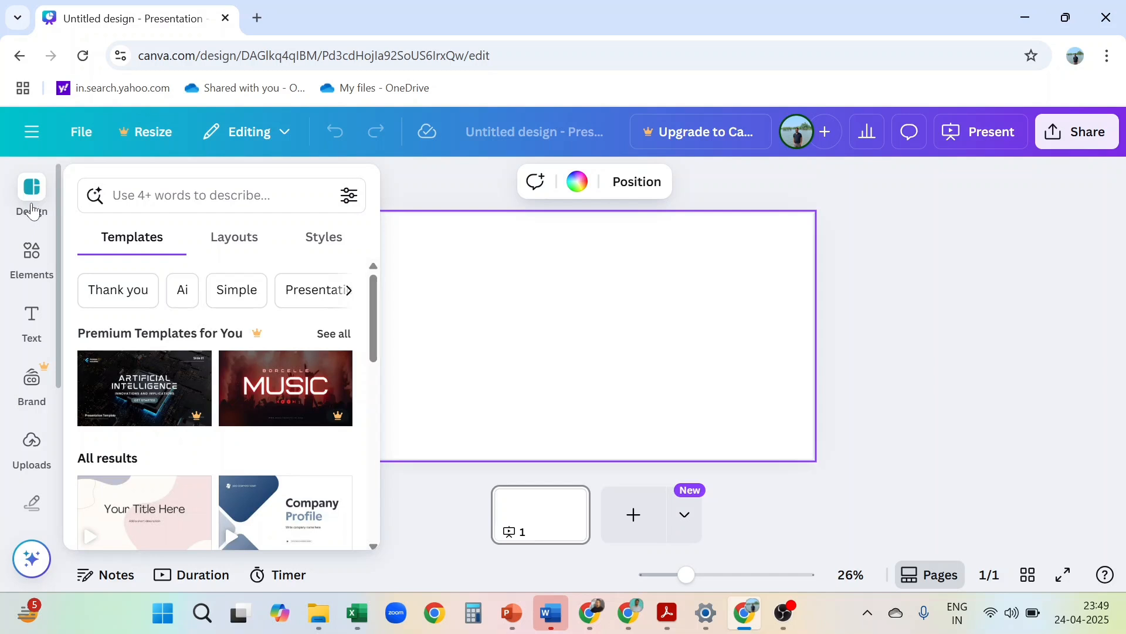
pyautogui.click(32, 258)
pyautogui.click(33, 328)
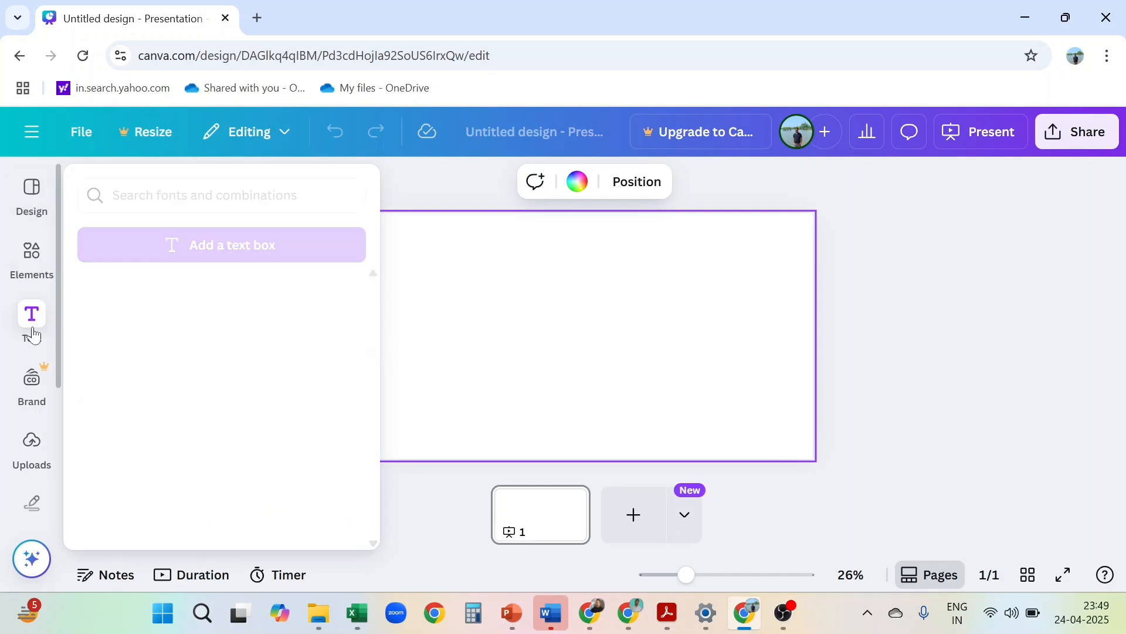
pyautogui.click(34, 387)
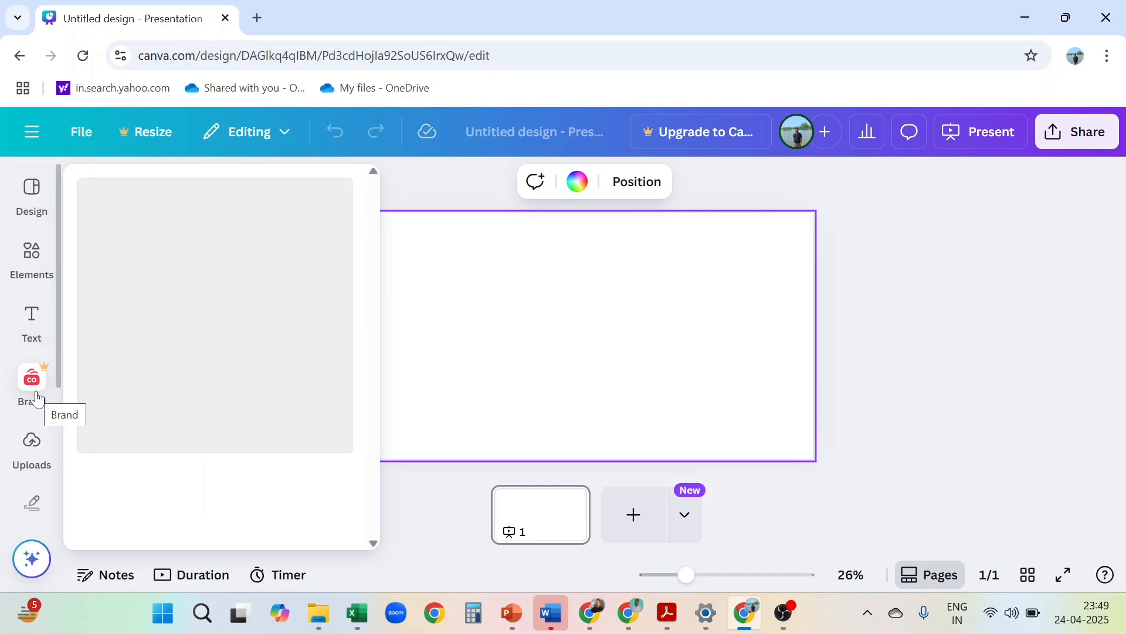
pyautogui.click(32, 446)
pyautogui.scroll(-1, 29, 484)
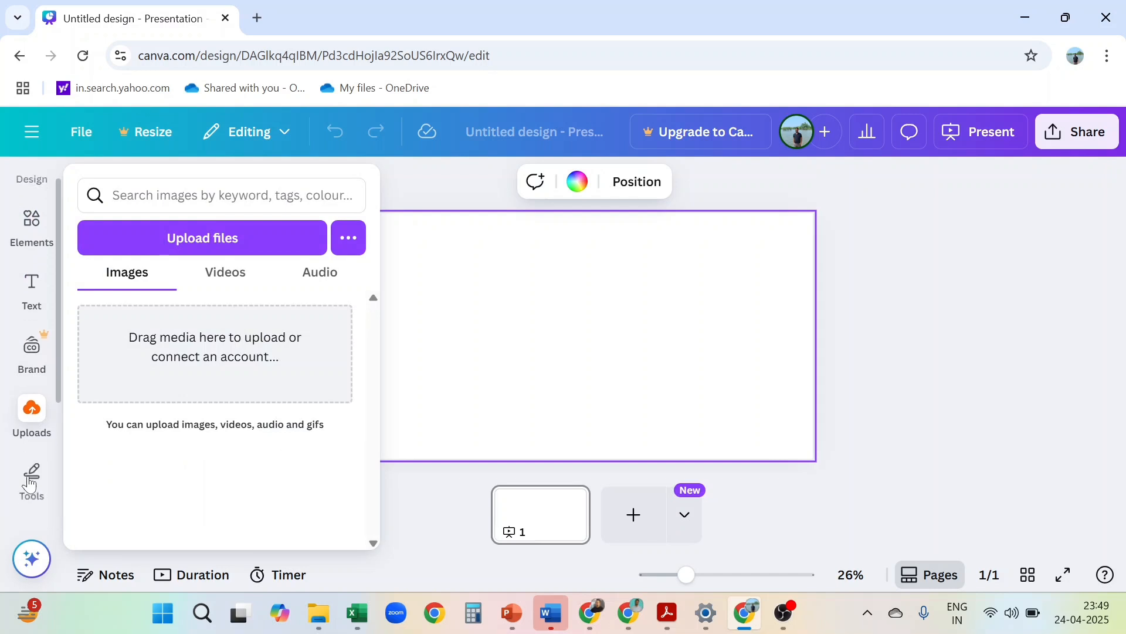
pyautogui.scroll(-5, 30, 484)
pyautogui.click(30, 484)
pyautogui.click(31, 484)
pyautogui.click(31, 484)
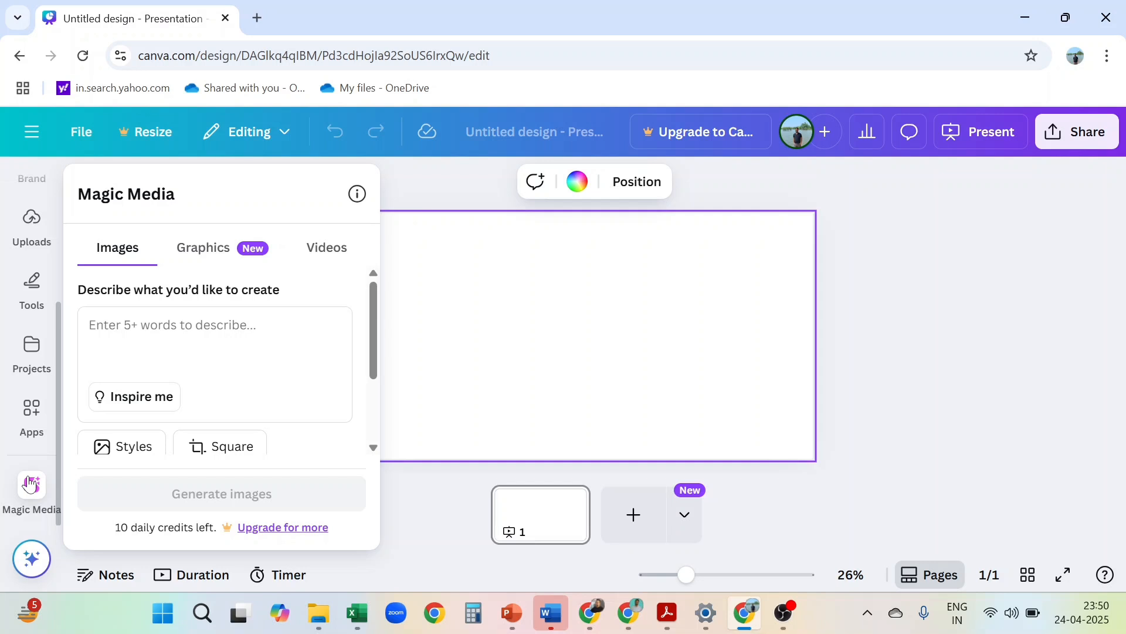
pyautogui.click(30, 484)
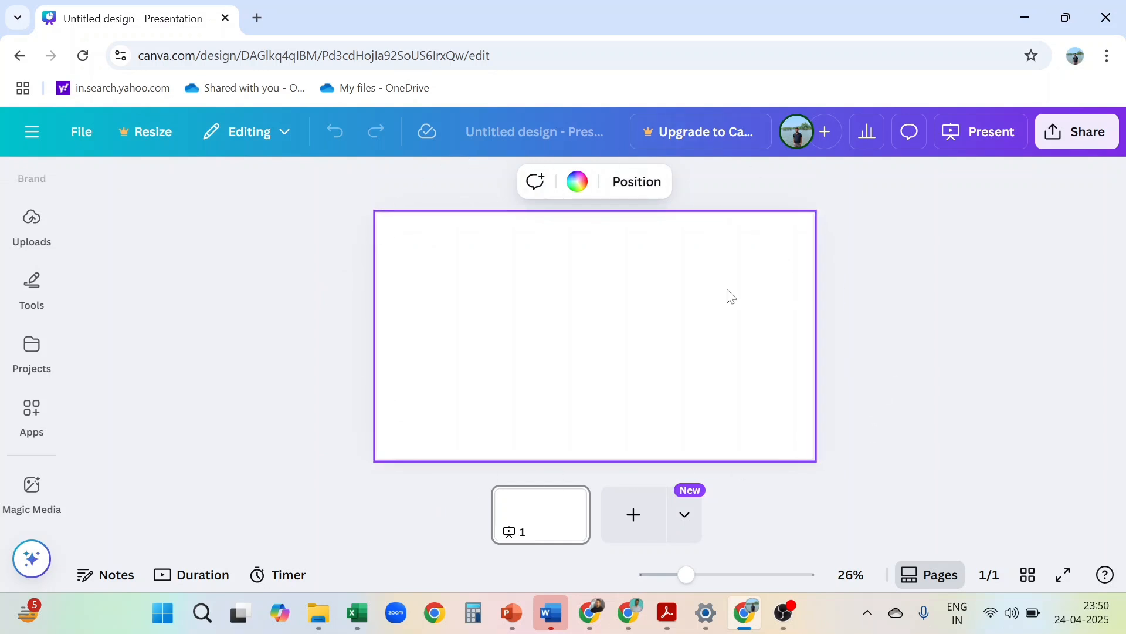
# Review the drawing tools, text styles, elements, brand kit and presentation templates, then return to the blank page.
pyautogui.click(23, 242)
pyautogui.click(31, 287)
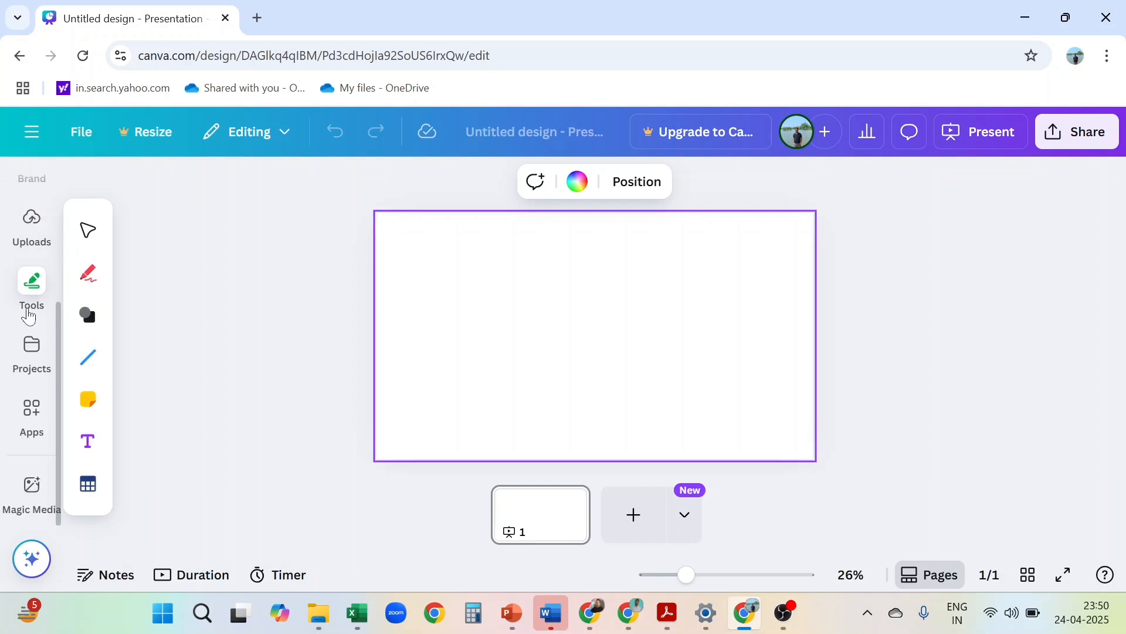
pyautogui.scroll(3, 31, 293)
pyautogui.click(29, 316)
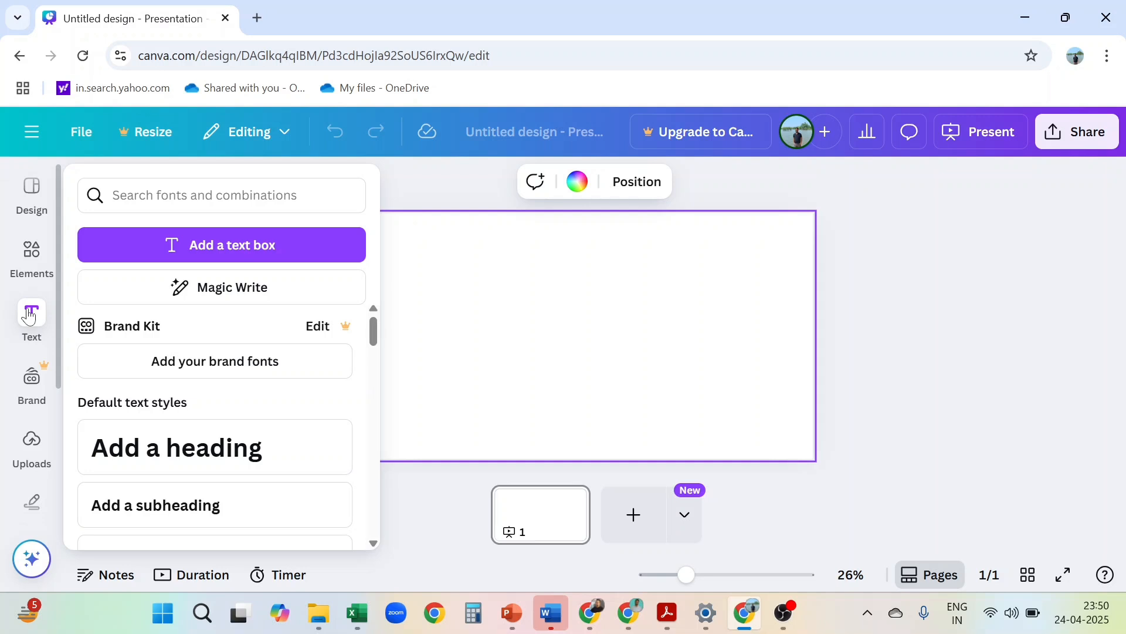
pyautogui.click(31, 252)
pyautogui.click(29, 193)
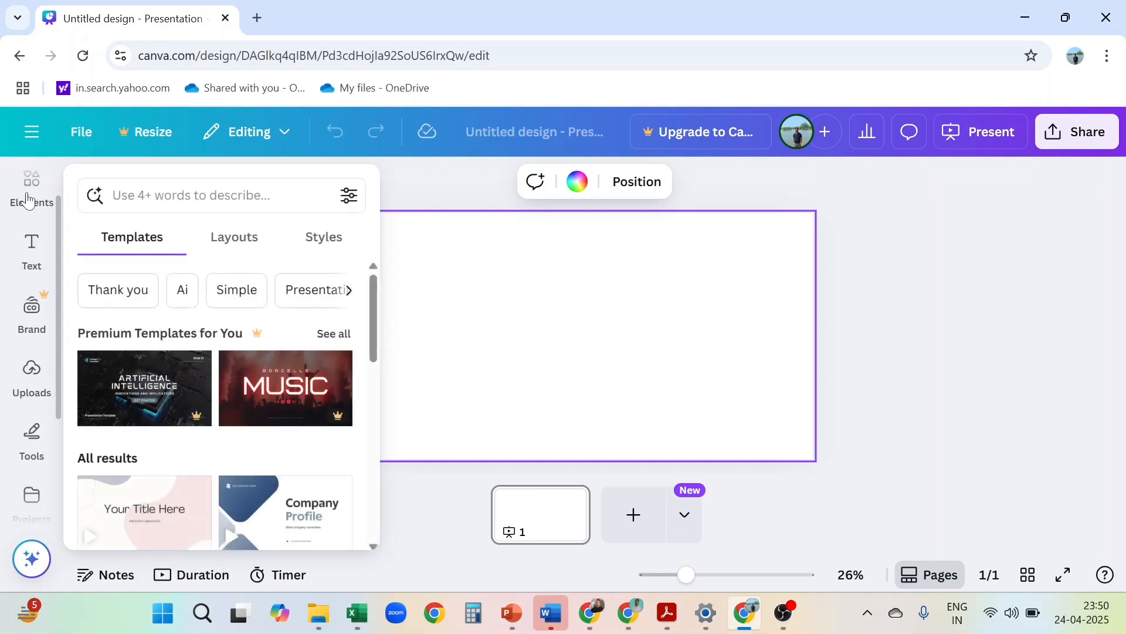
pyautogui.click(573, 256)
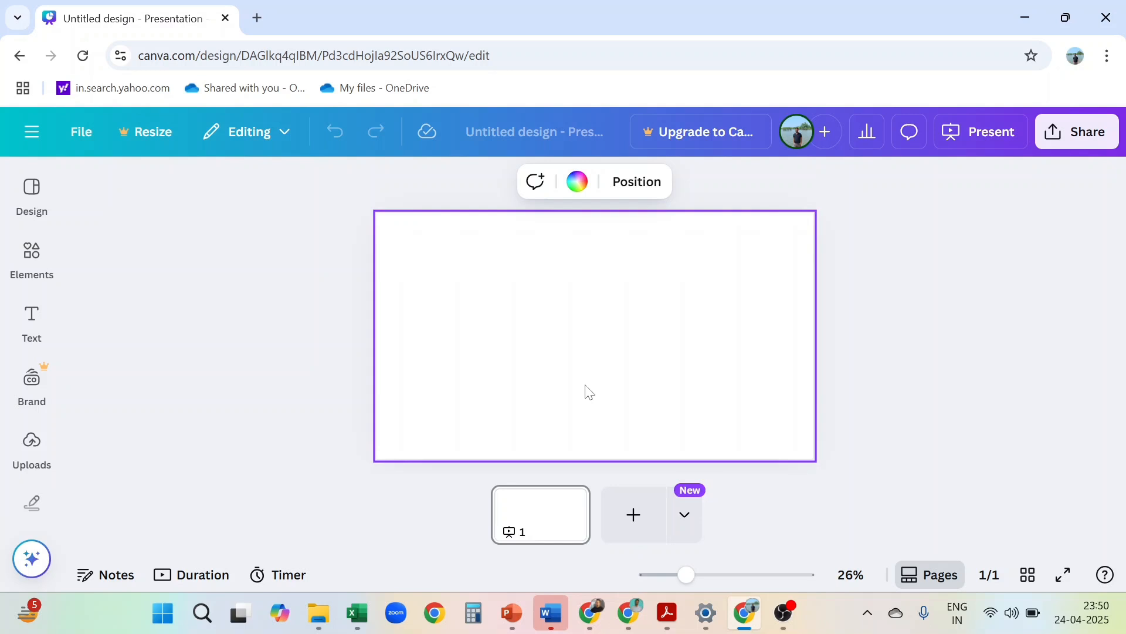
pyautogui.click(14, 384)
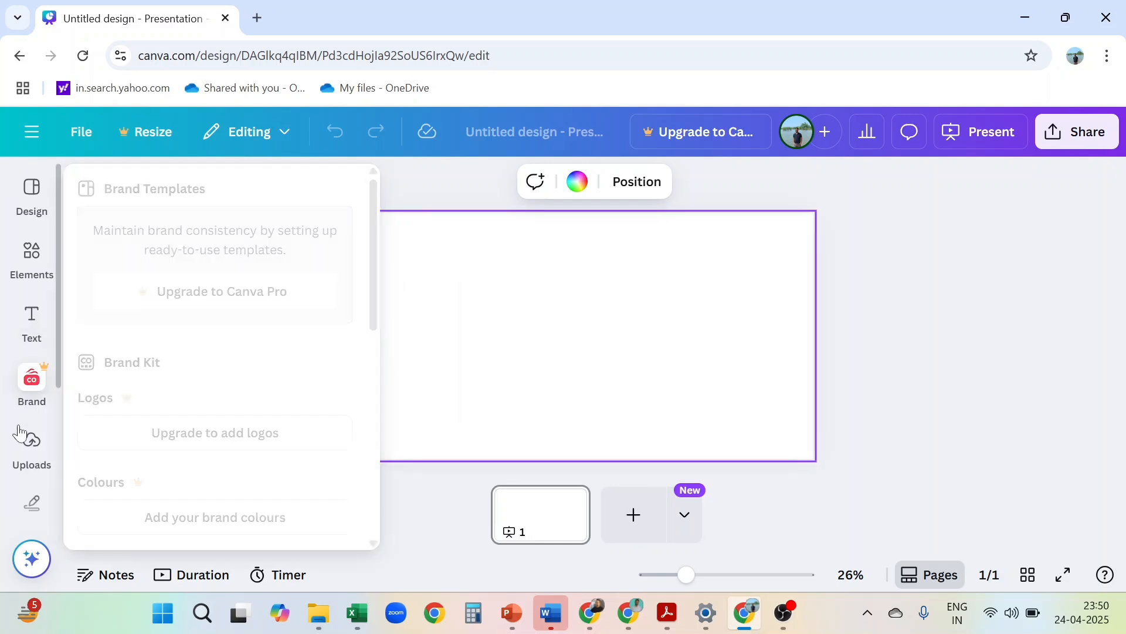
pyautogui.click(32, 191)
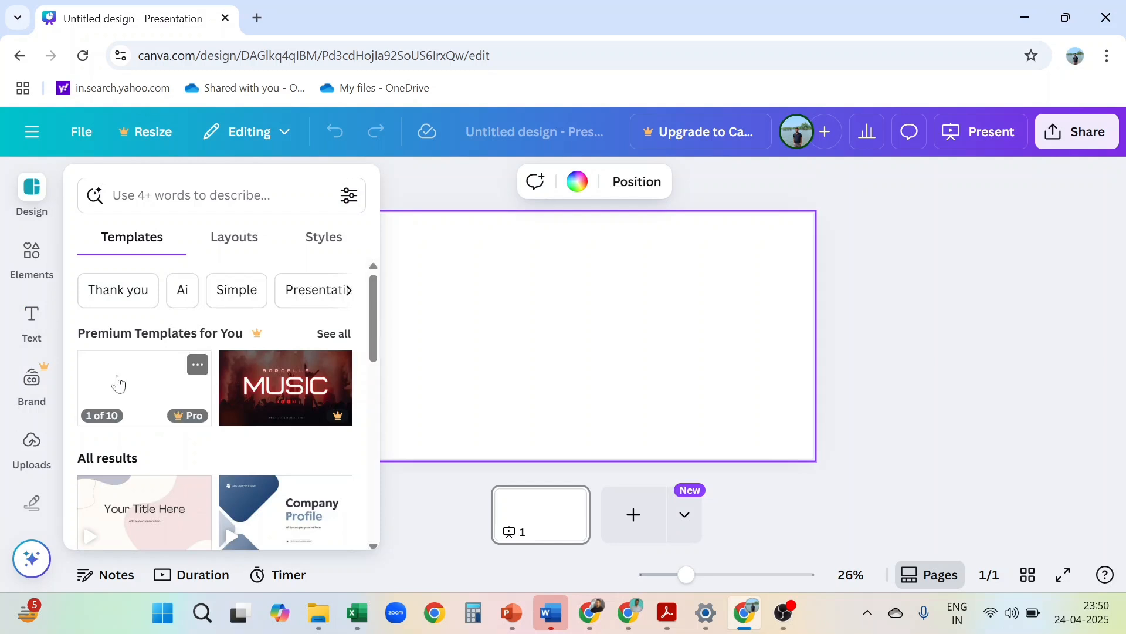
pyautogui.click(760, 273)
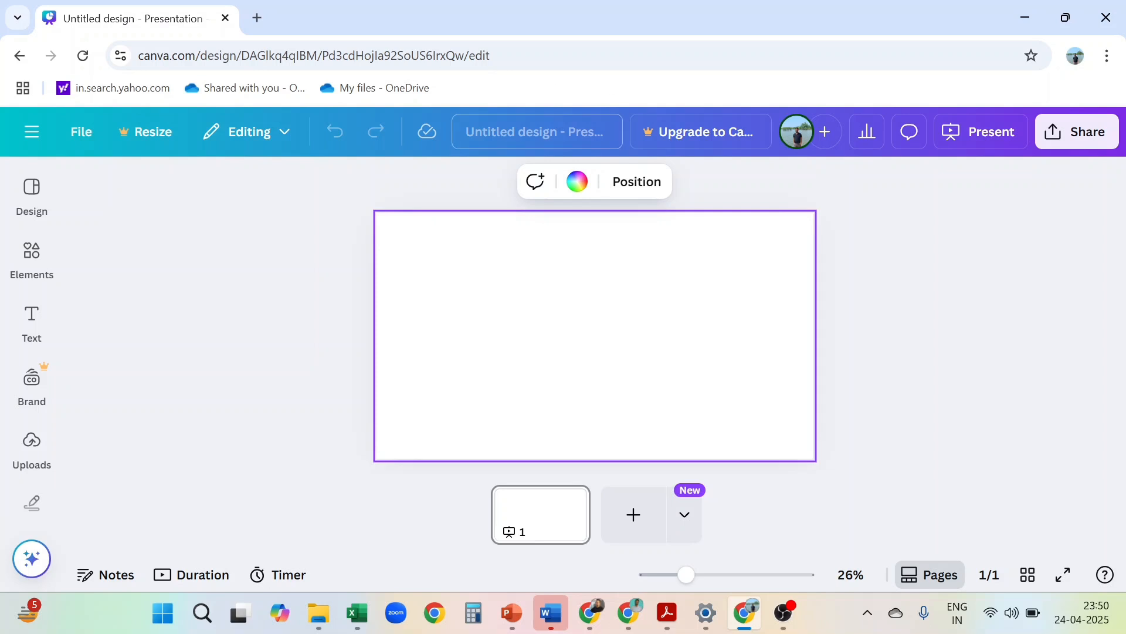
# Rename the untitled presentation as "Demo Poster / PPT".
pyautogui.click(535, 141)
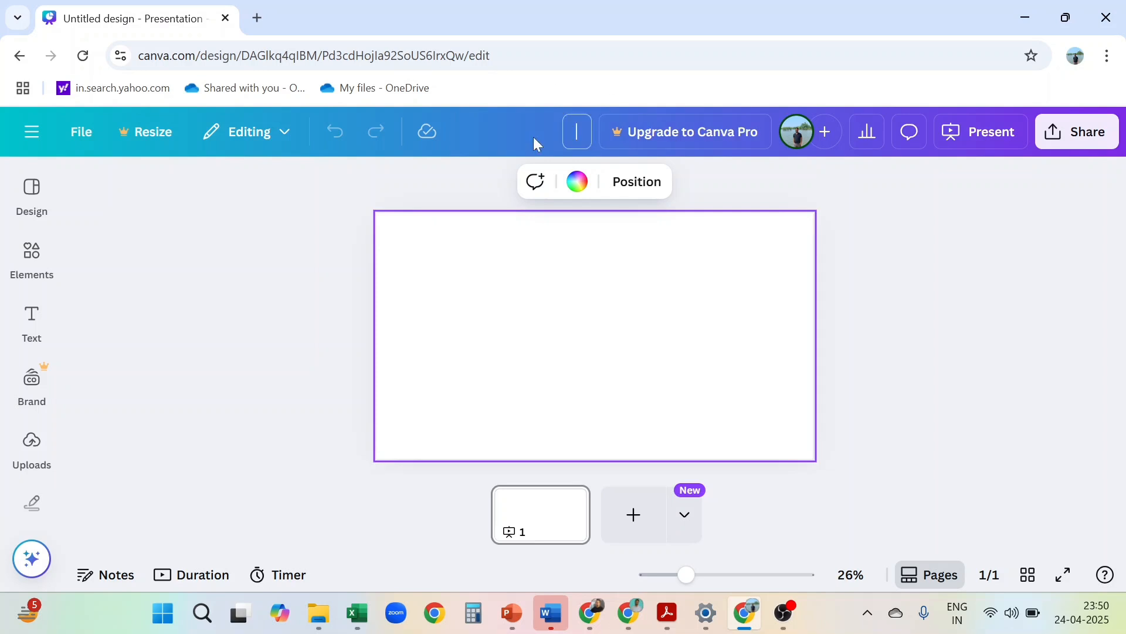
pyautogui.write('Demo Poster / PPT')
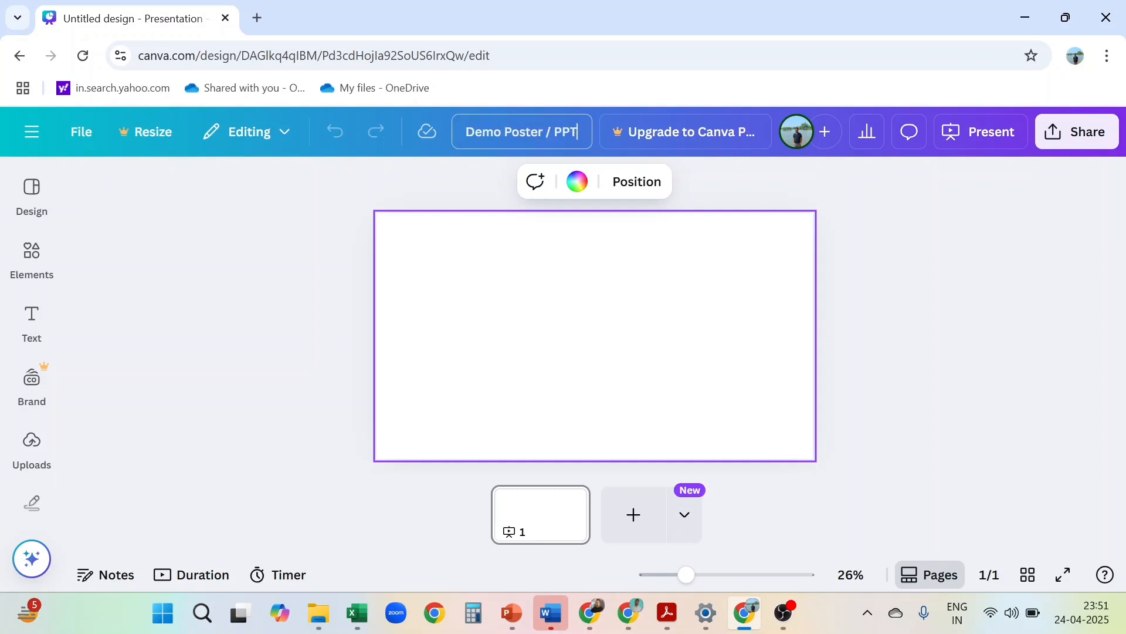
pyautogui.click(1008, 288)
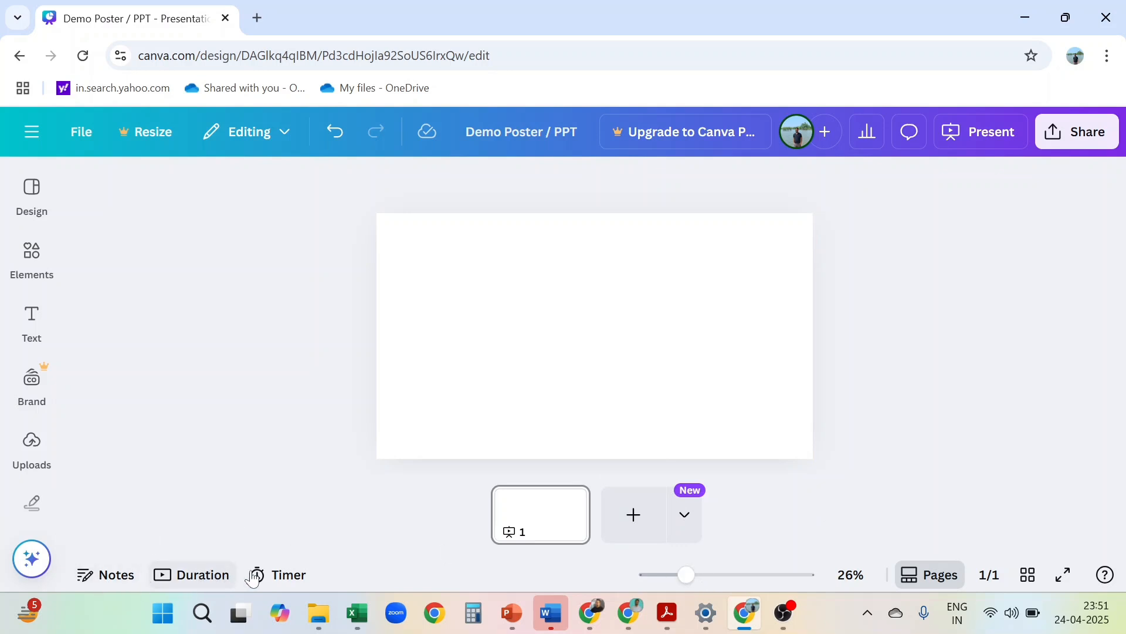
# Enlarge the blank page view to about 92% and bring it back to 25%.
pyautogui.click(737, 575)
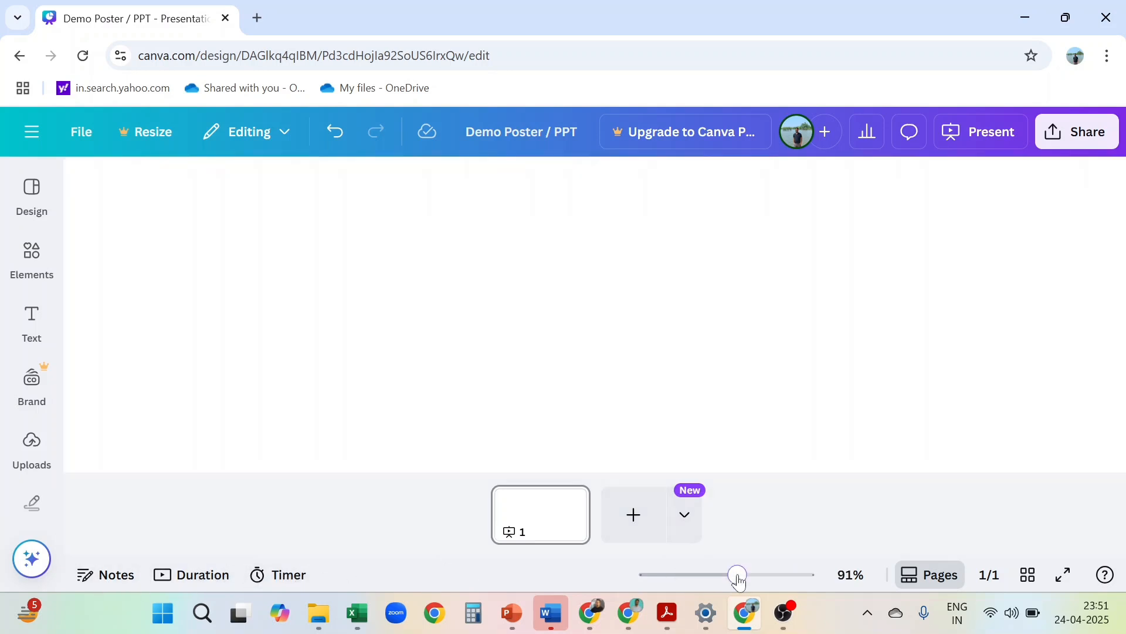
pyautogui.scroll(-5, 763, 373)
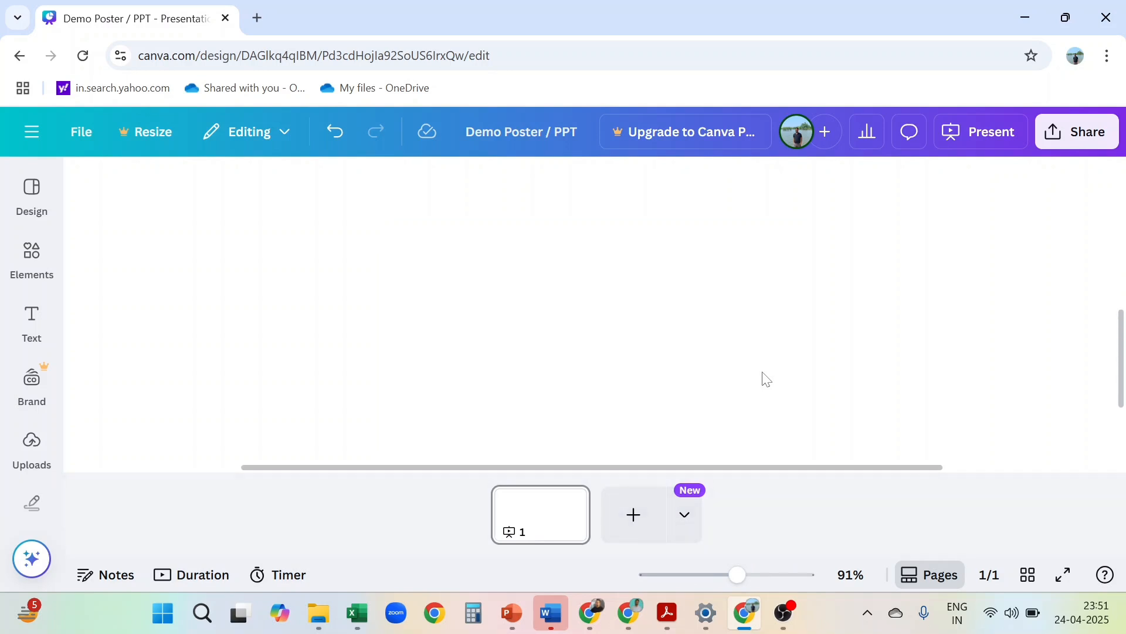
pyautogui.click(800, 578)
pyautogui.click(739, 578)
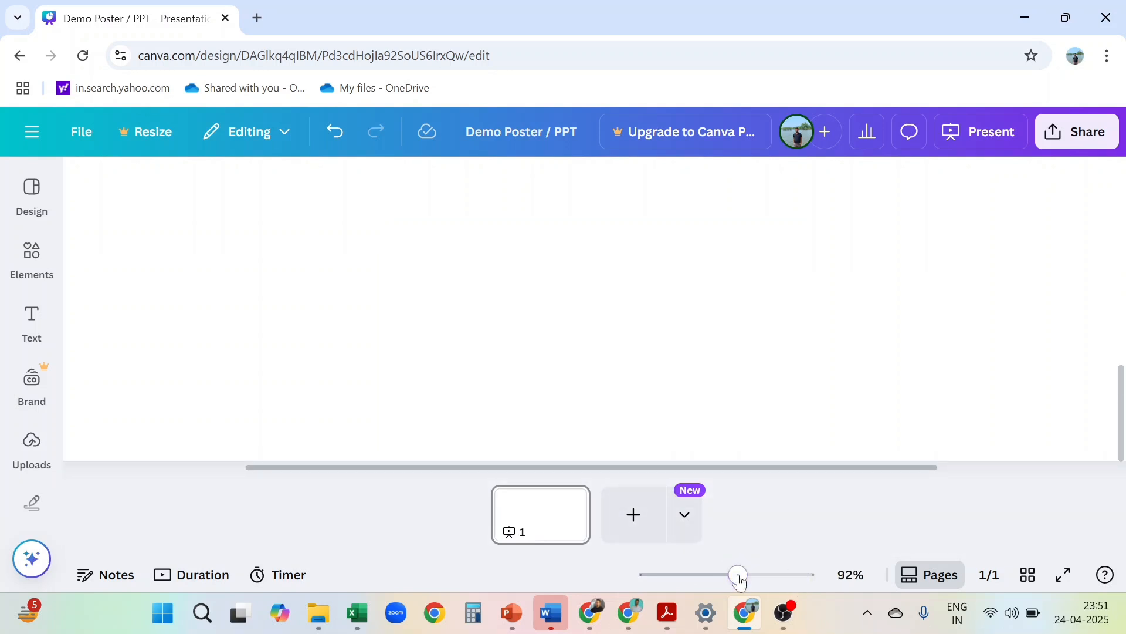
pyautogui.click(711, 578)
pyautogui.click(700, 578)
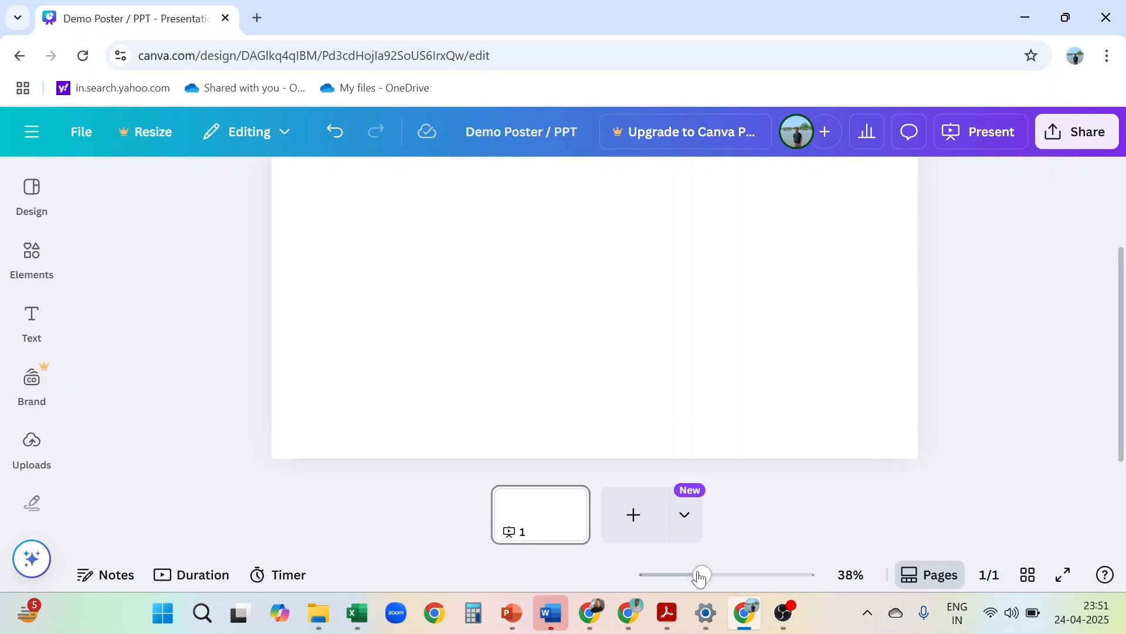
pyautogui.click(686, 578)
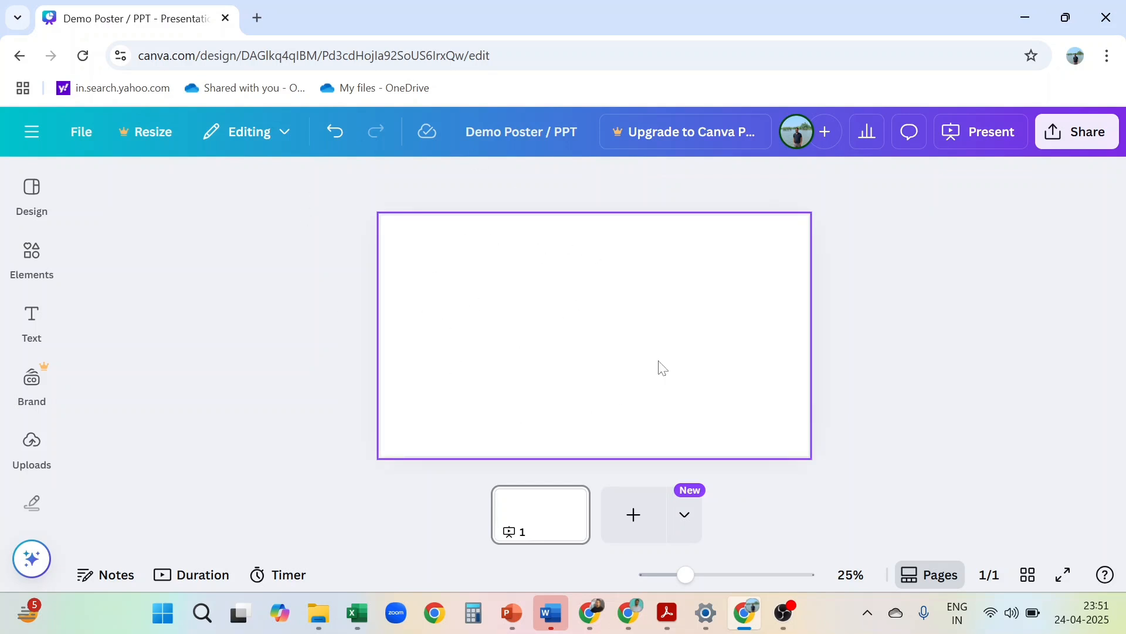
# Browse the presentation templates in the design options, comparing the premium and free ones.
pyautogui.click(19, 210)
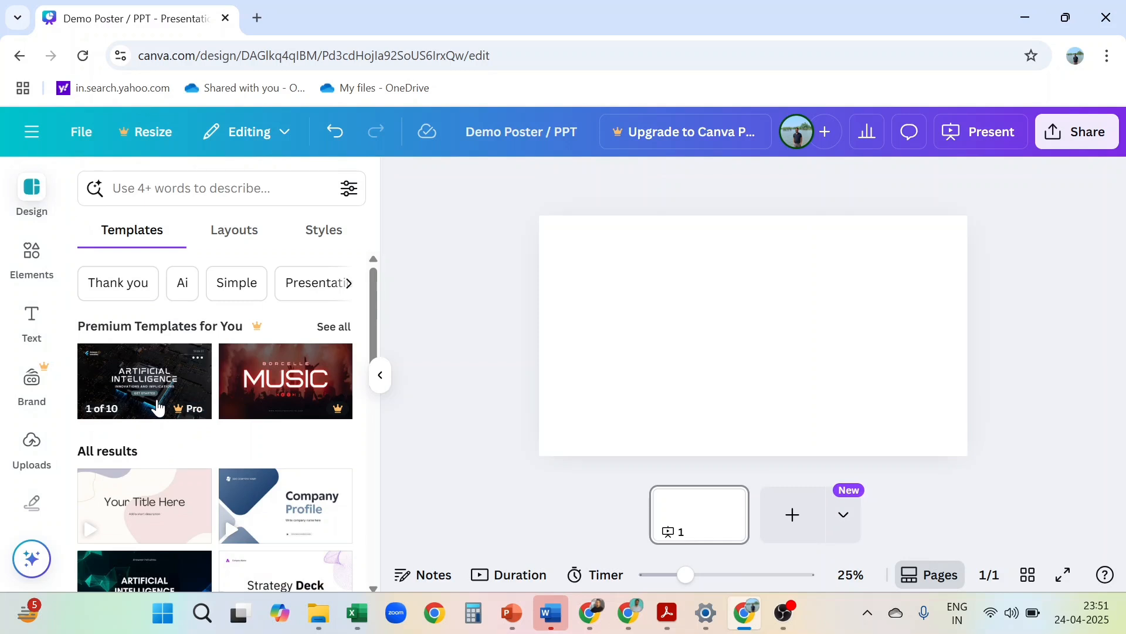
pyautogui.scroll(-2, 157, 406)
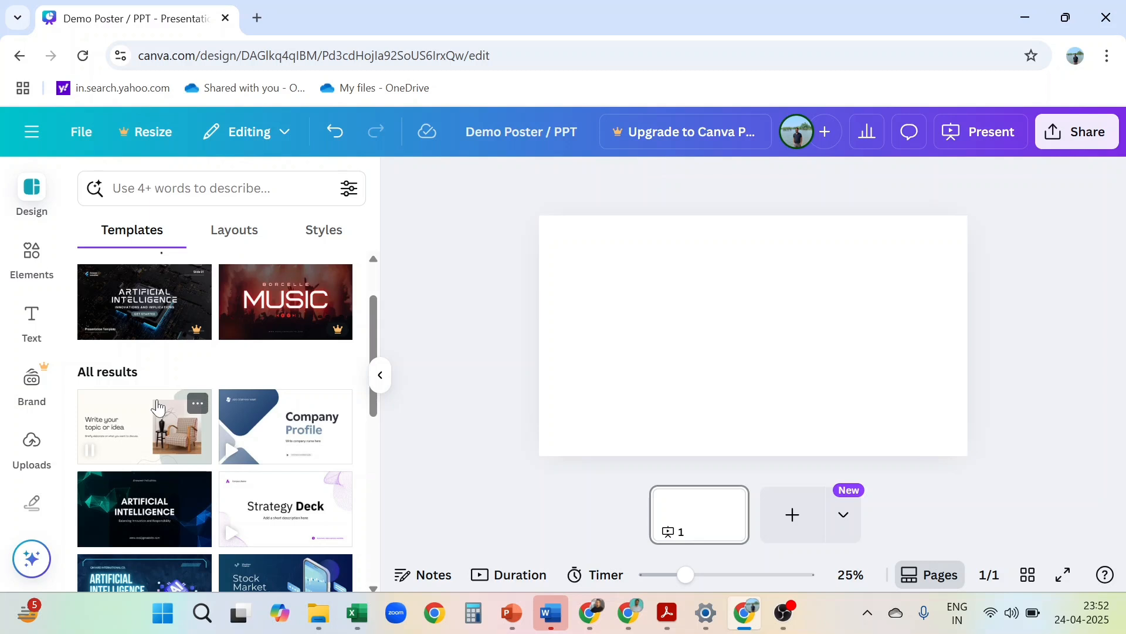
pyautogui.scroll(-1, 305, 323)
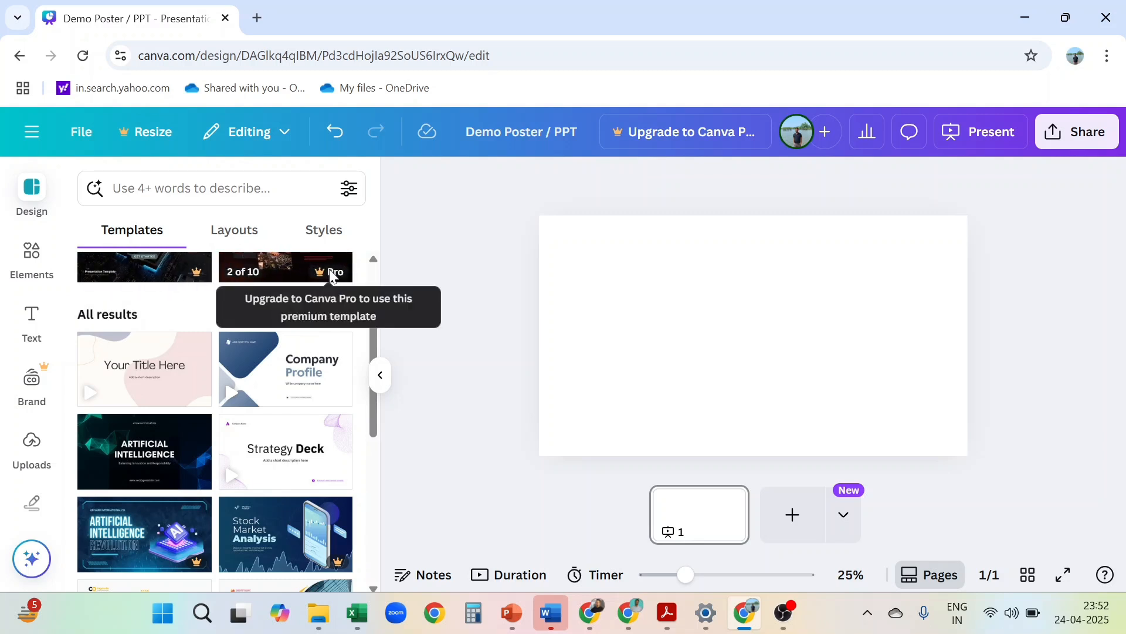
pyautogui.scroll(-1, 188, 378)
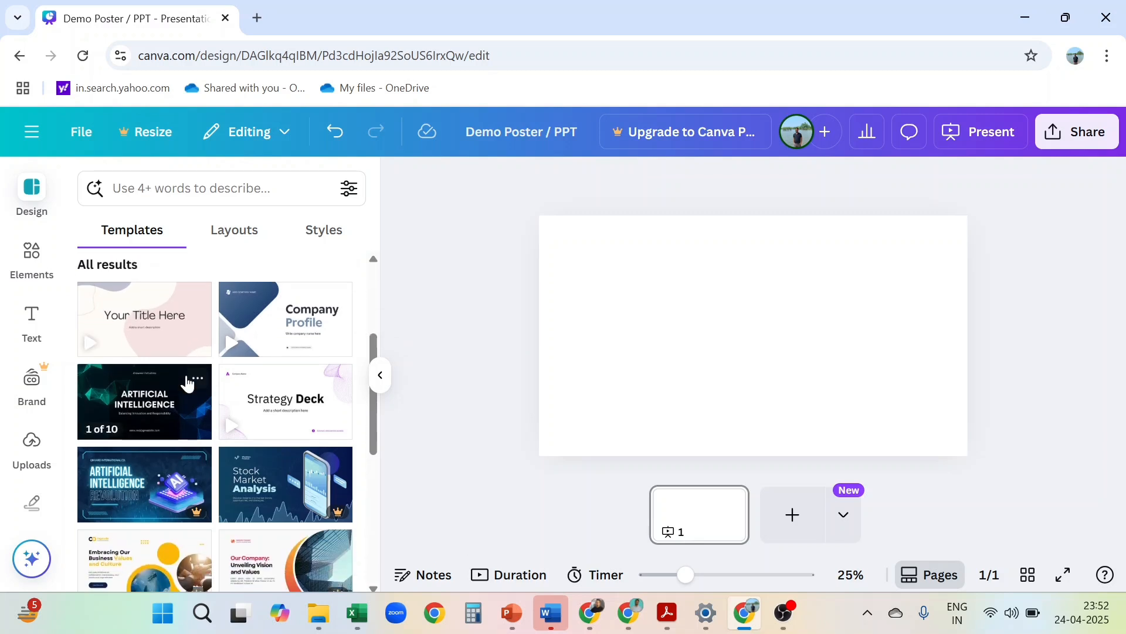
pyautogui.scroll(-2, 285, 327)
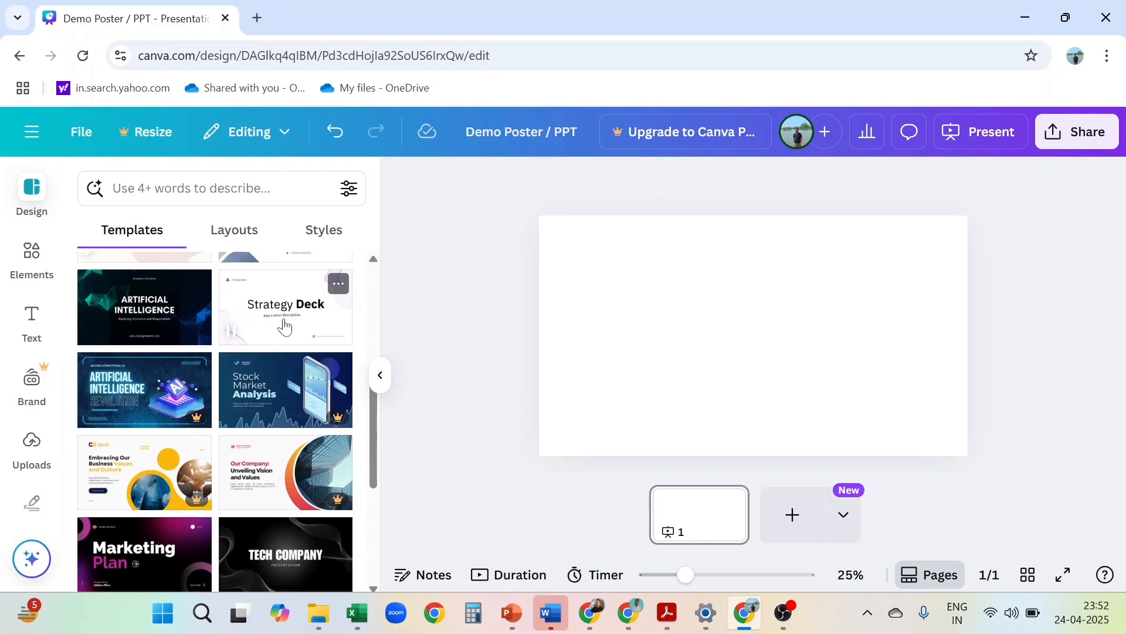
pyautogui.scroll(-1, 286, 327)
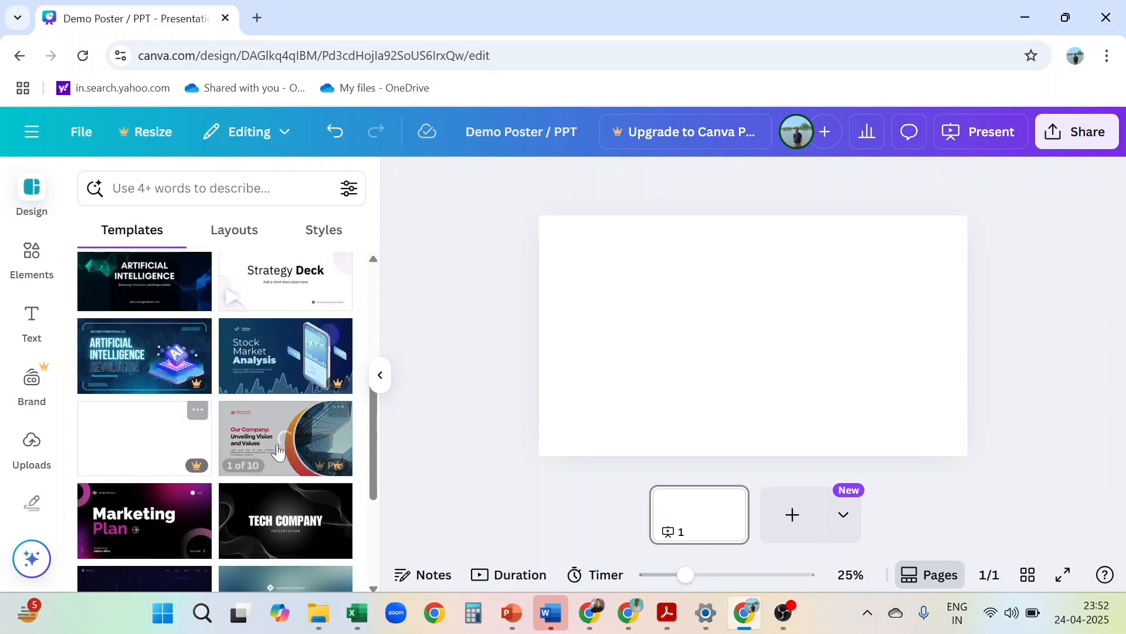
pyautogui.scroll(-2, 278, 451)
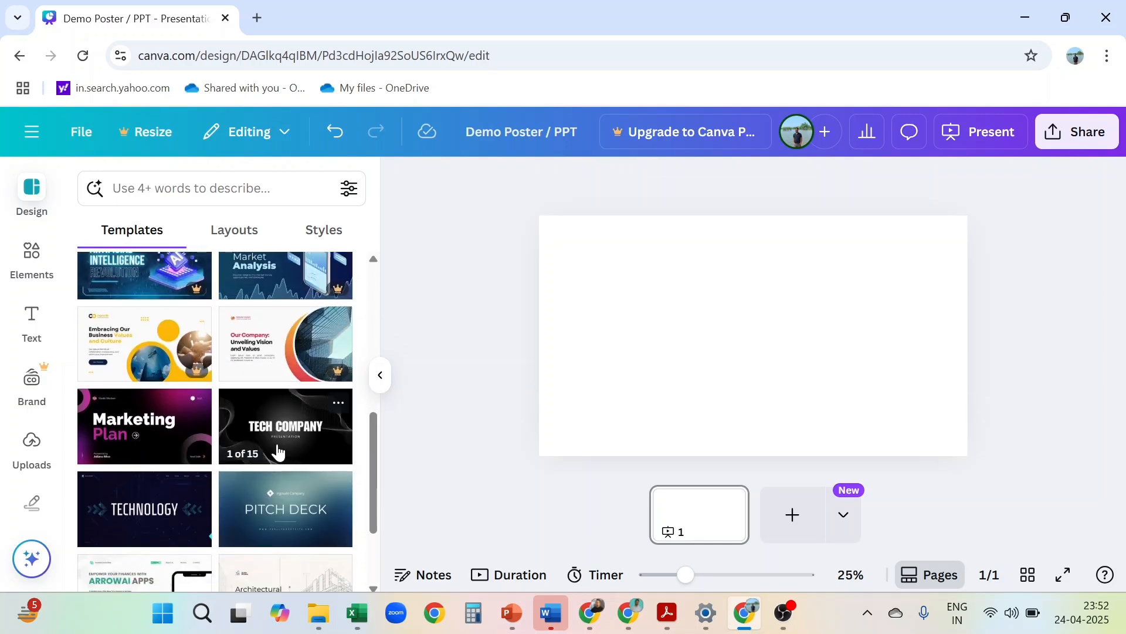
pyautogui.scroll(5, 278, 452)
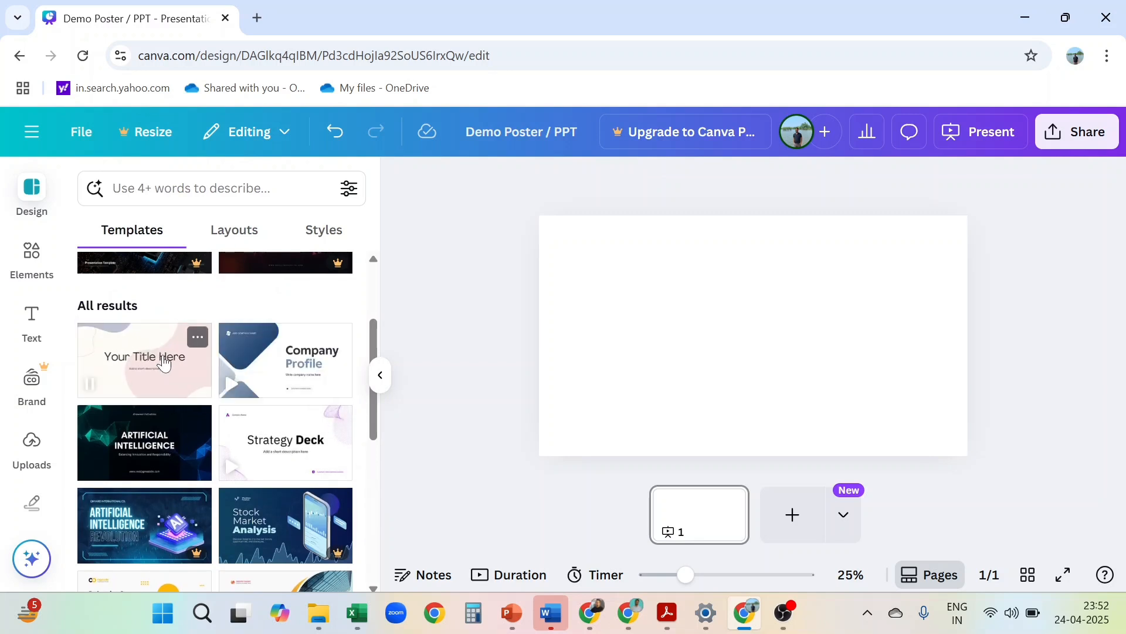
# Apply all 20 pages of the "Simple Presentation in Pink Lilac Pastel Blobs Basic Style" template to the presentation.
pyautogui.click(164, 363)
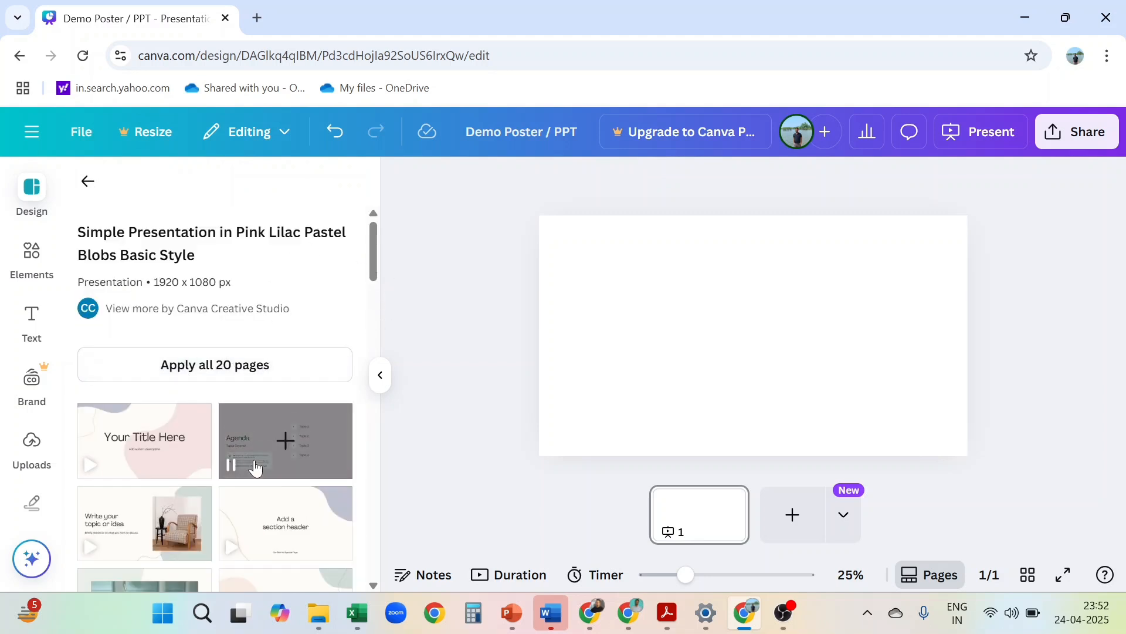
pyautogui.scroll(-10, 255, 468)
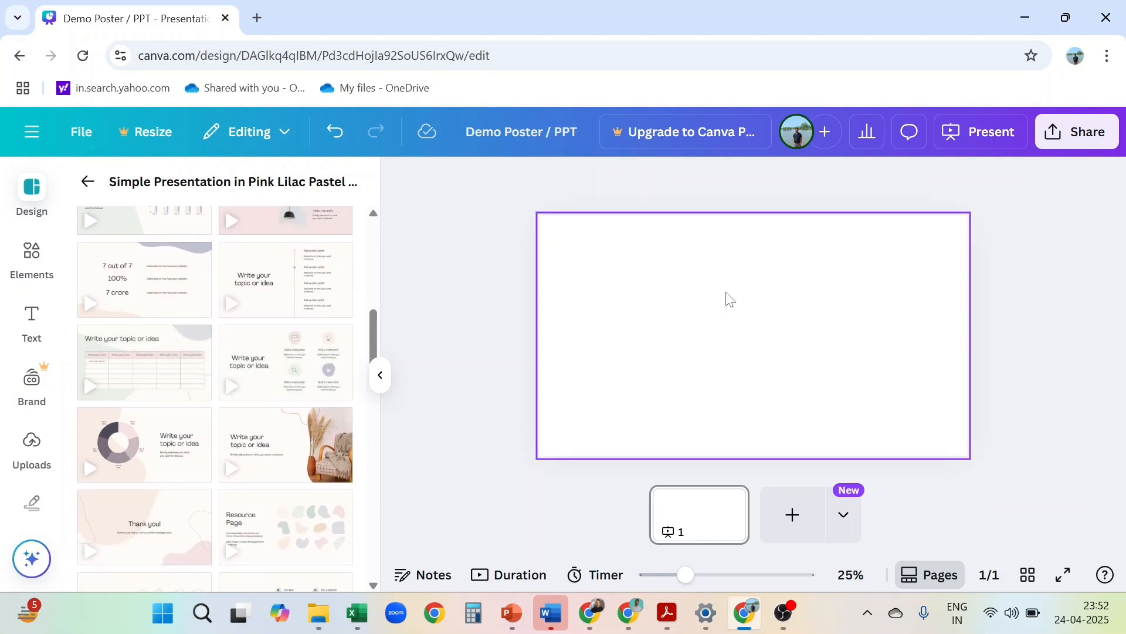
pyautogui.scroll(10, 246, 349)
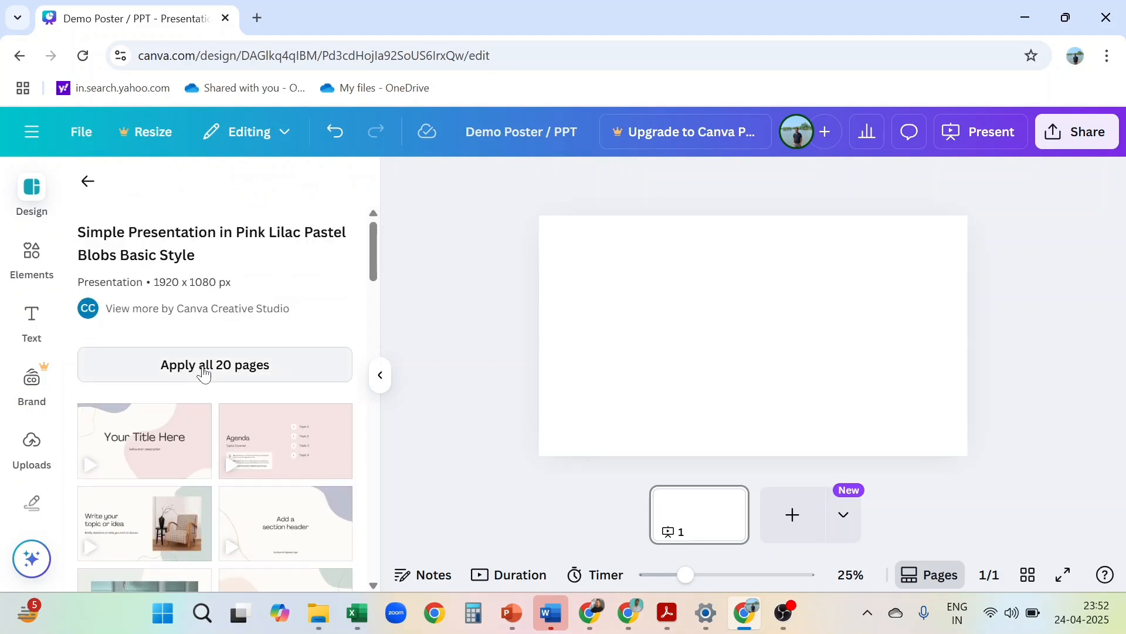
pyautogui.click(204, 373)
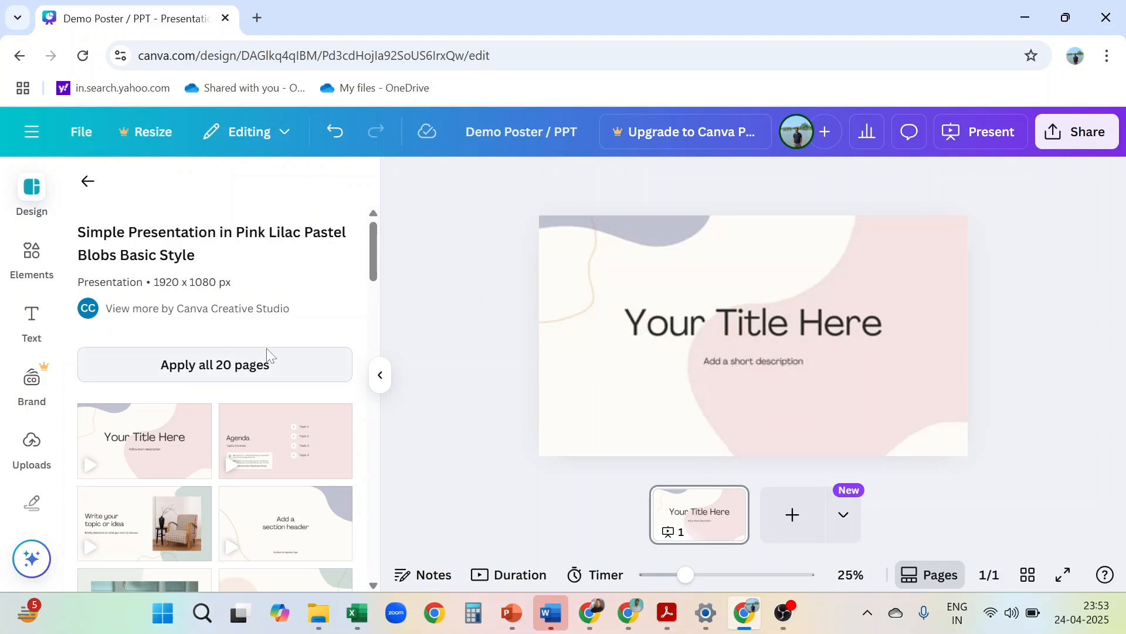
pyautogui.click(265, 367)
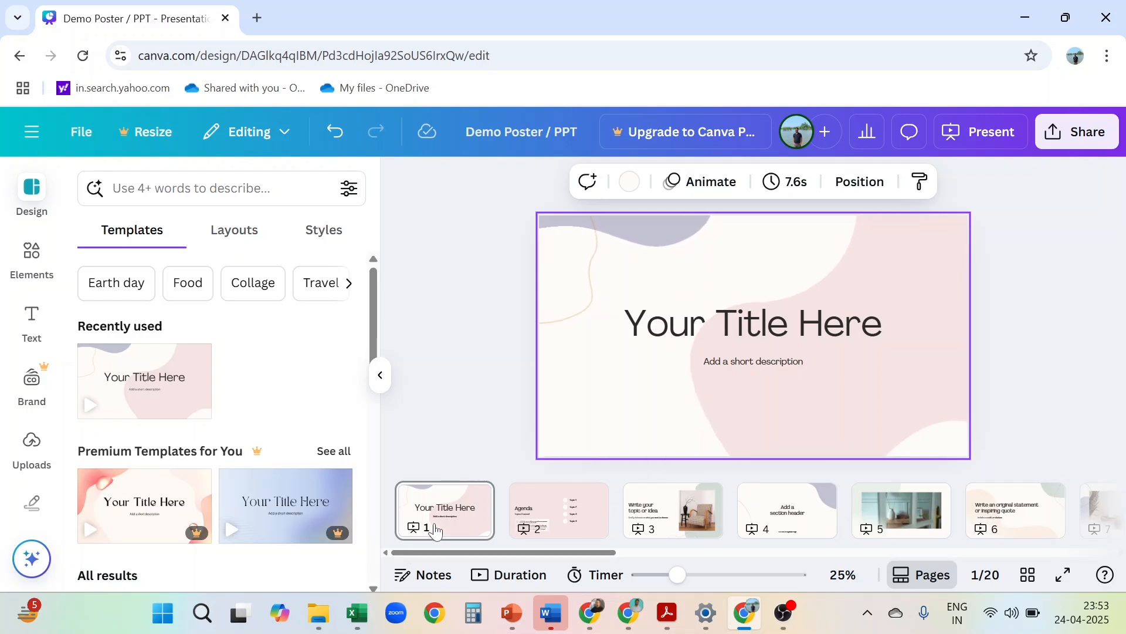
# Replace the title placeholder on the first page with the presenter's full name in capitals.
pyautogui.hscroll(5, 828, 522)
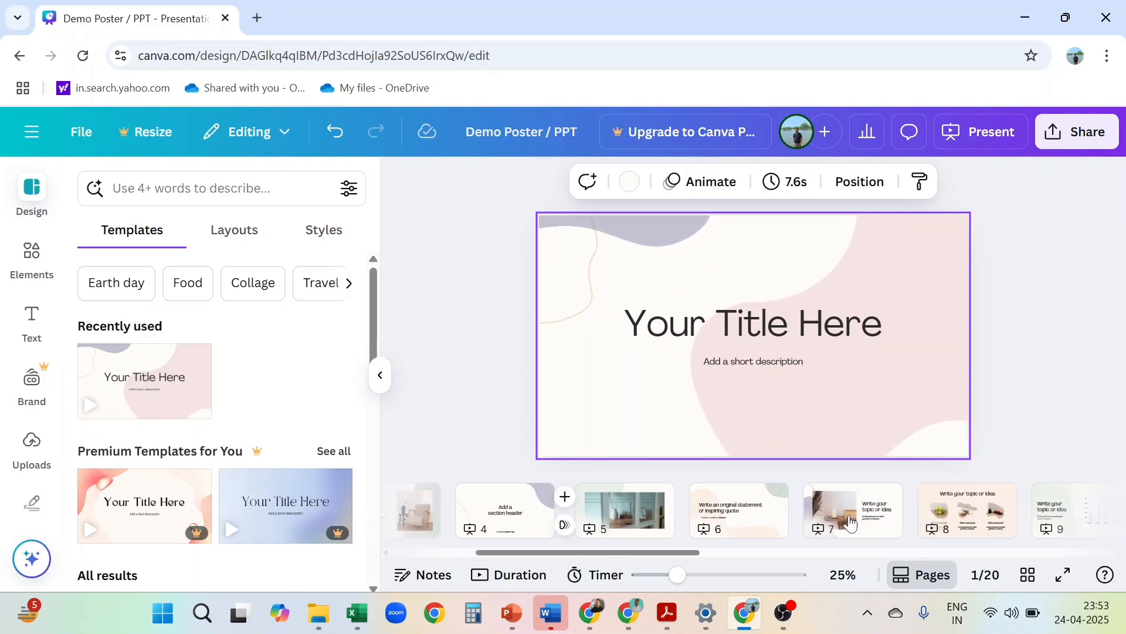
pyautogui.hscroll(10, 850, 521)
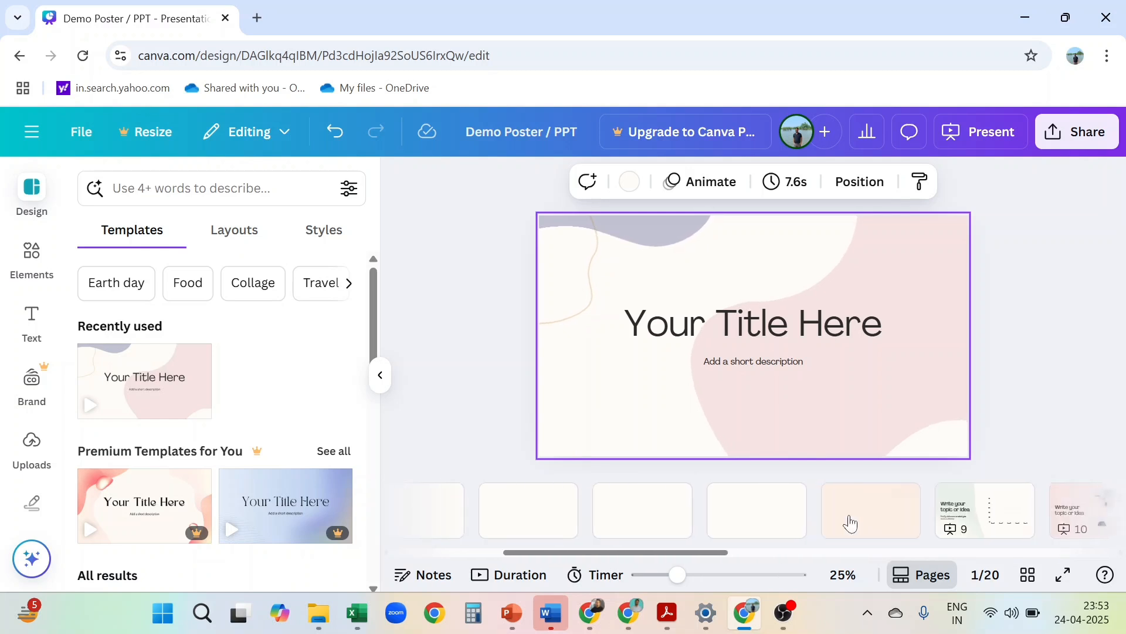
pyautogui.hscroll(-15, 851, 521)
pyautogui.click(446, 500)
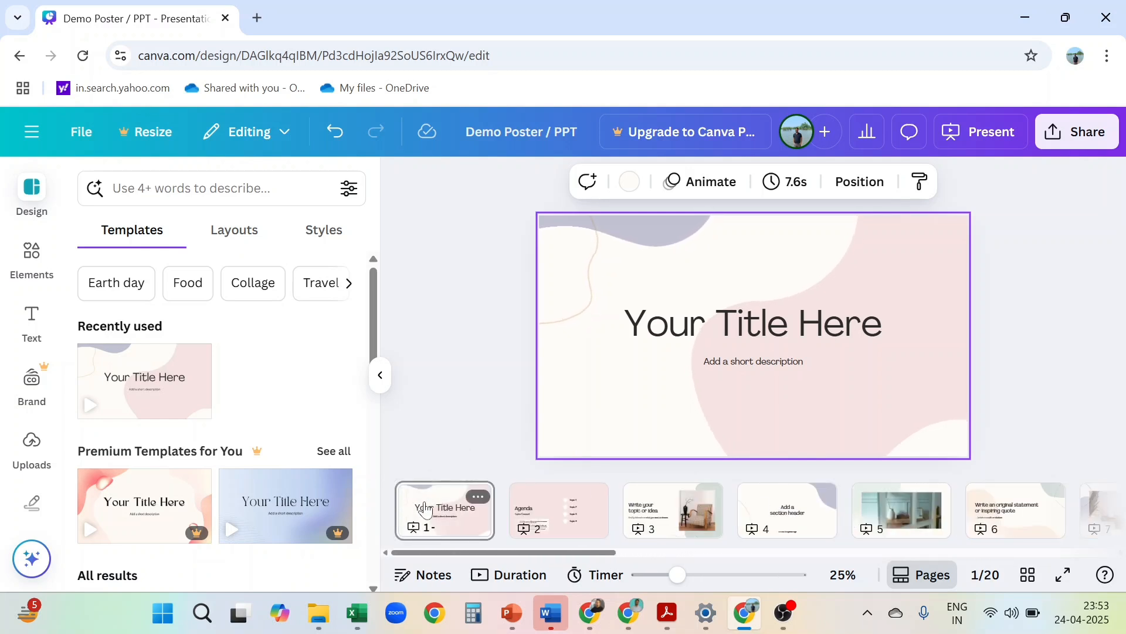
pyautogui.doubleClick(810, 332)
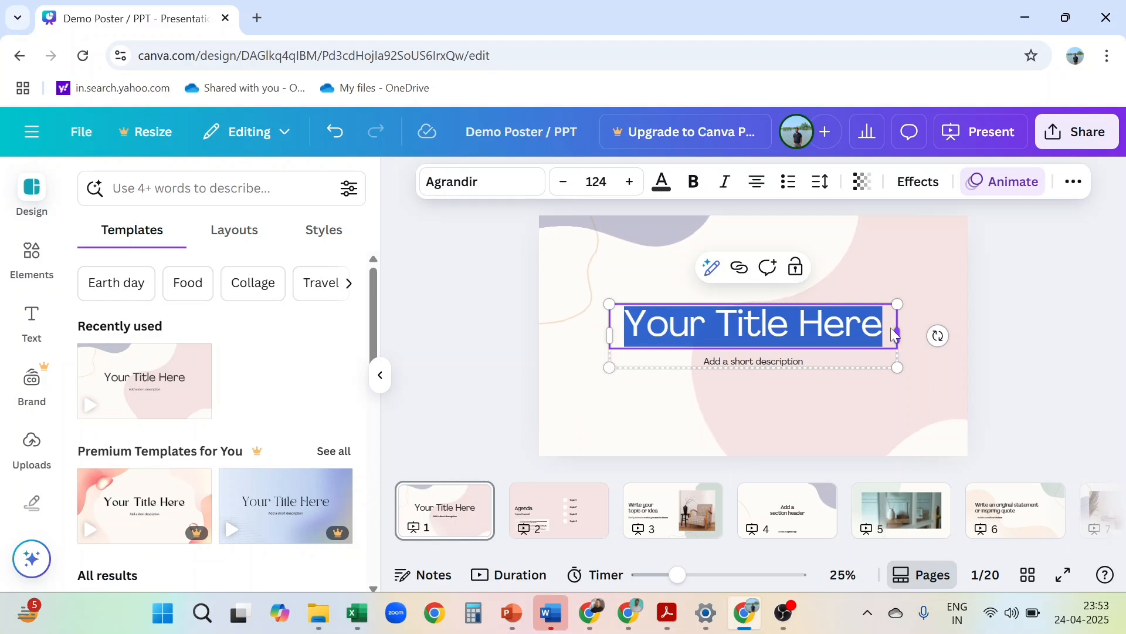
pyautogui.press('BackSpace')
pyautogui.write('RAMA')
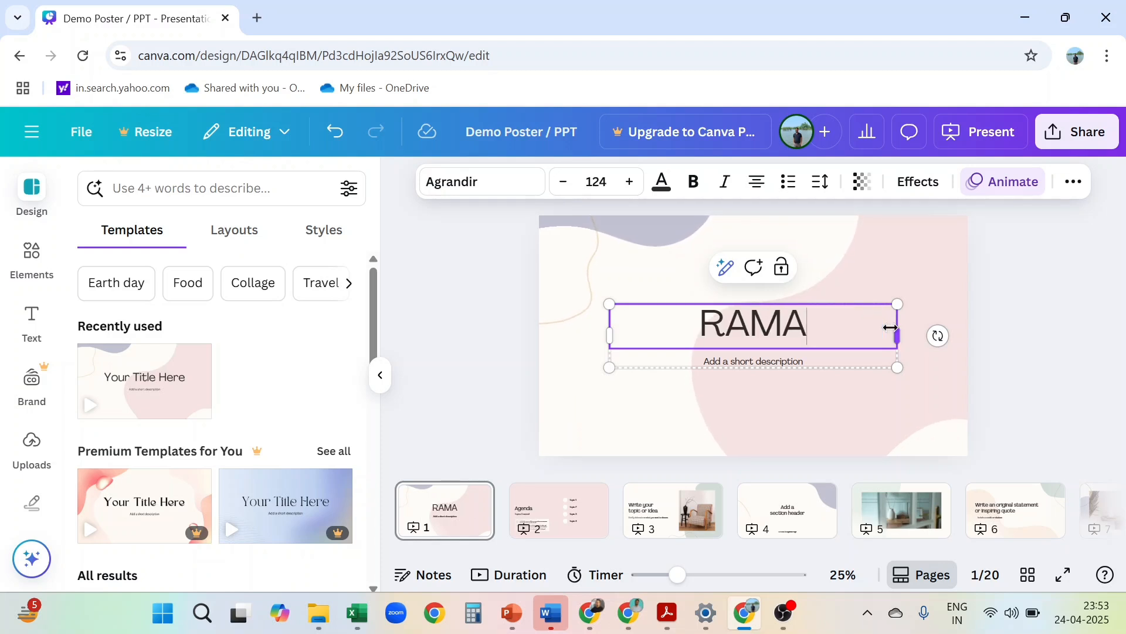
pyautogui.write('N JEET')
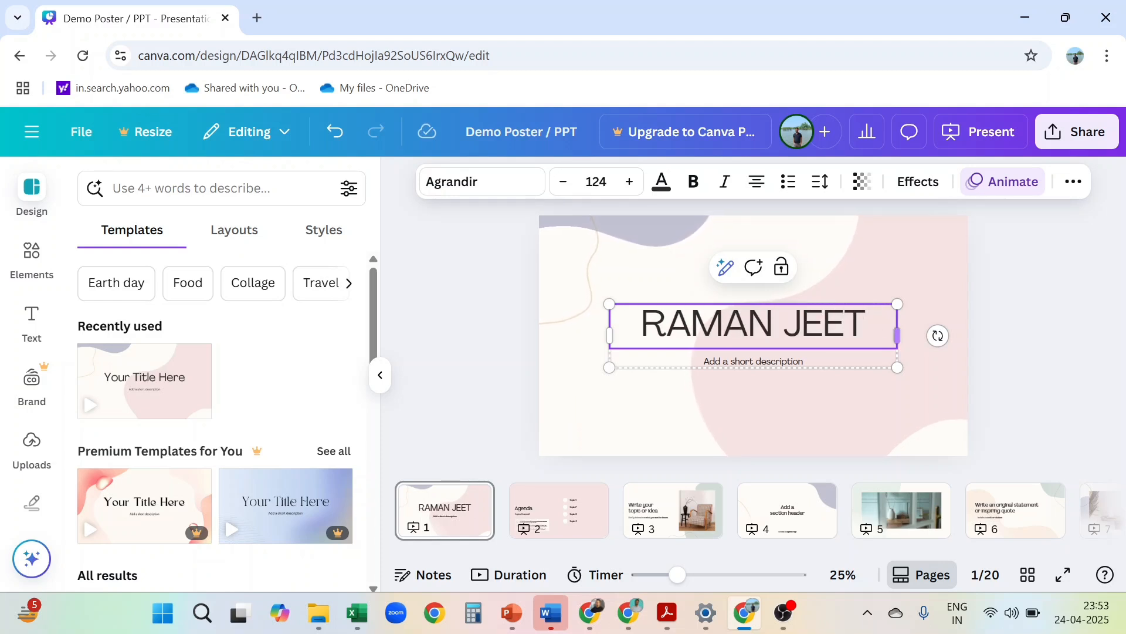
# Replace the short description below the title with "YOUTUBE CHANNEL" and deselect the text.
pyautogui.doubleClick(783, 362)
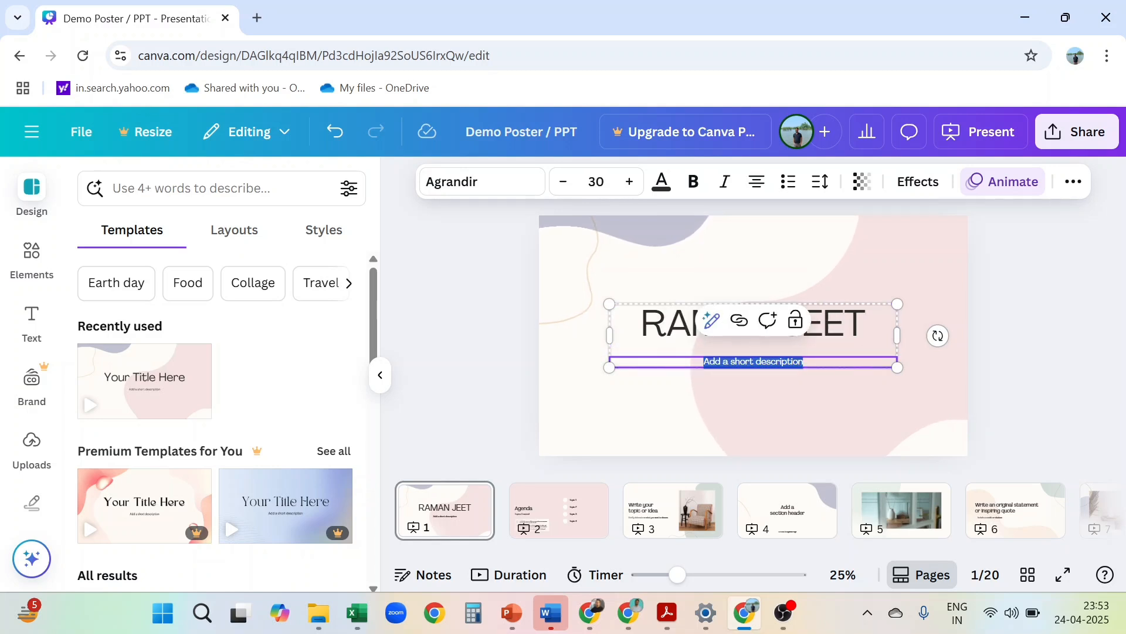
pyautogui.write('YOU')
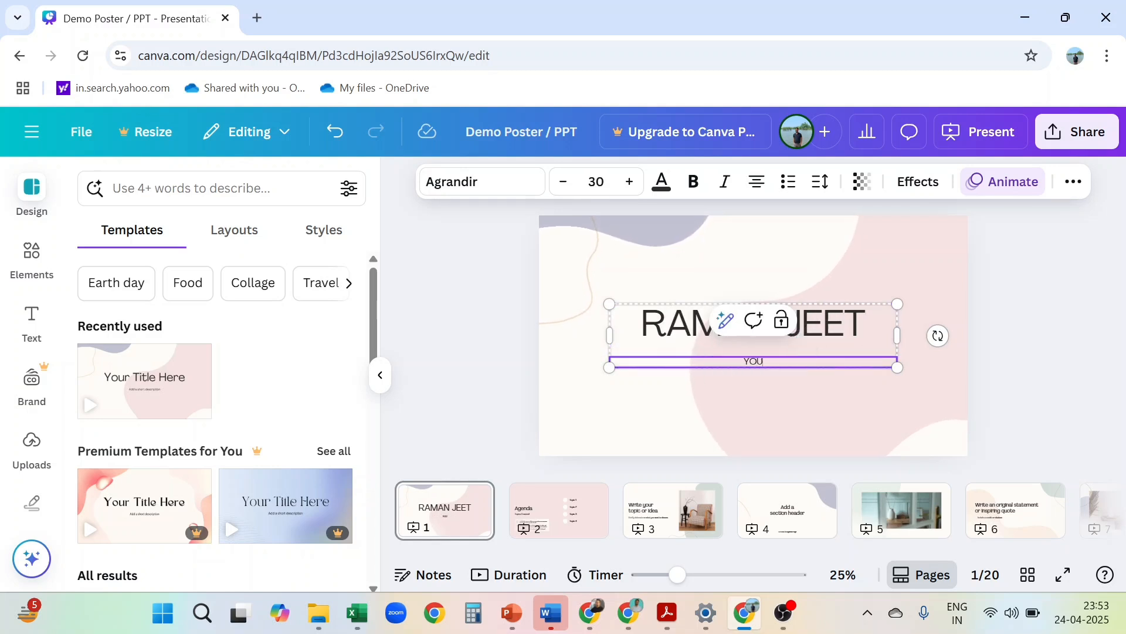
pyautogui.write('TUBE CHANNEL')
pyautogui.click(1071, 326)
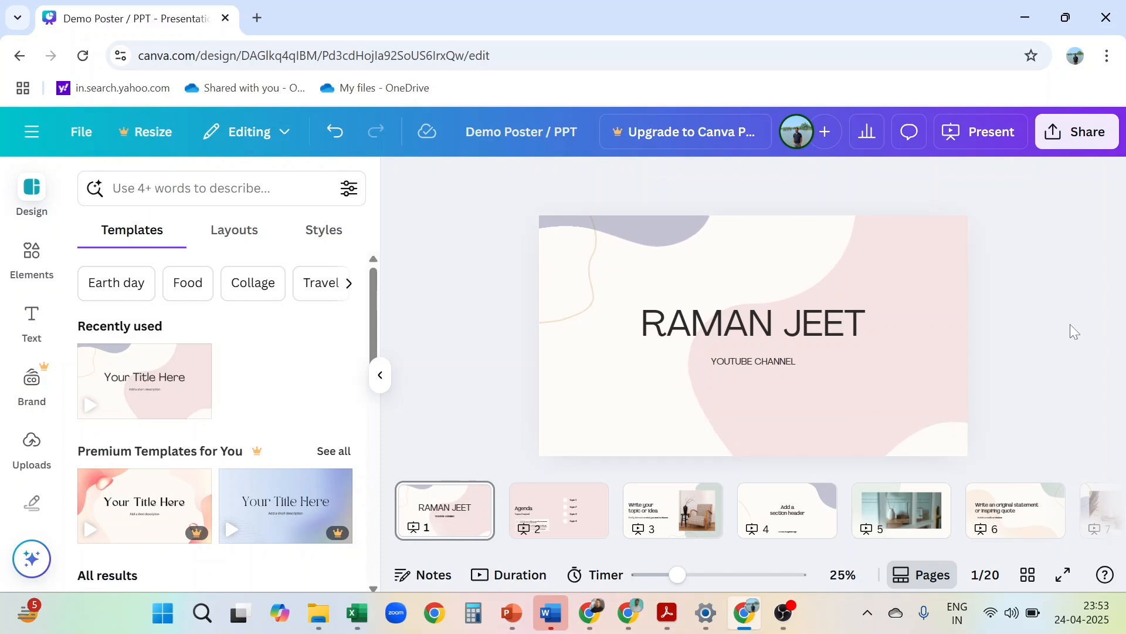
# Undo the title and description edits, the applied template and the renaming of the presentation.
pyautogui.hotkey('ctrl', 'z')
pyautogui.hotkey('ctrl', 'z')
pyautogui.hotkey('ctrl', 'z')
pyautogui.hotkey('ctrl', 'z')
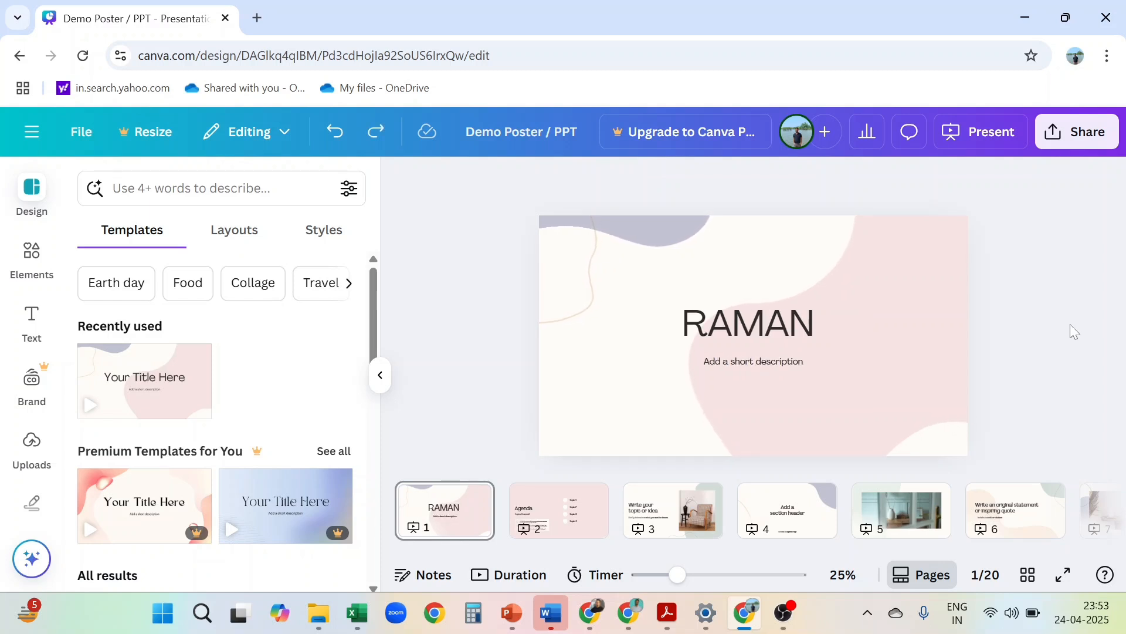
pyautogui.hotkey('ctrl', 'z')
pyautogui.hotkey('ctrl', 'z')
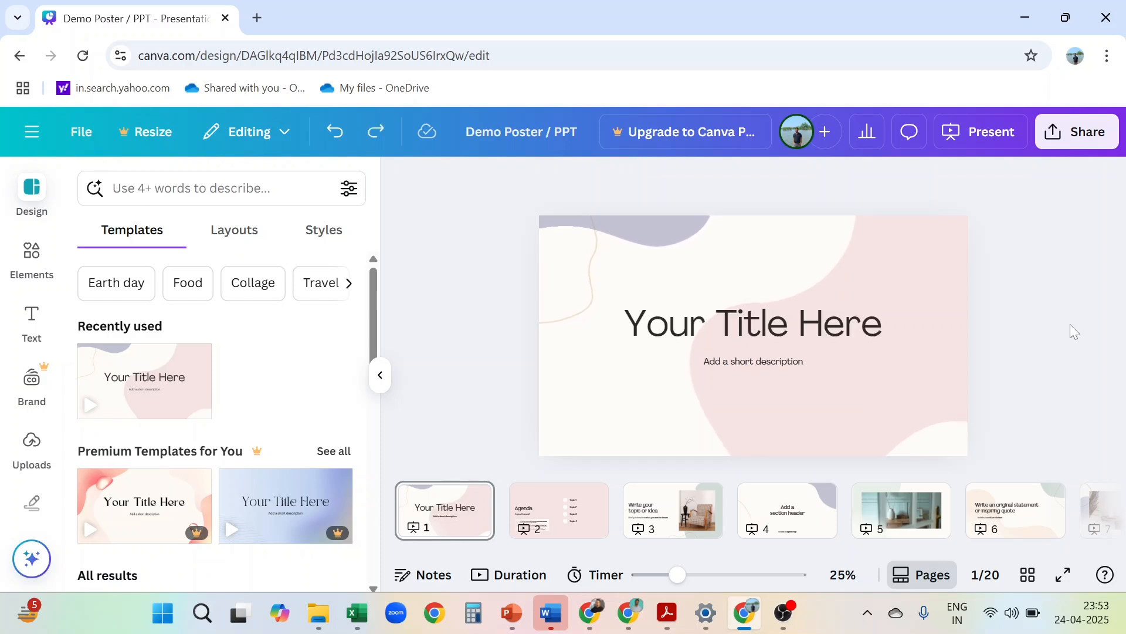
pyautogui.hotkey('ctrl', 'z')
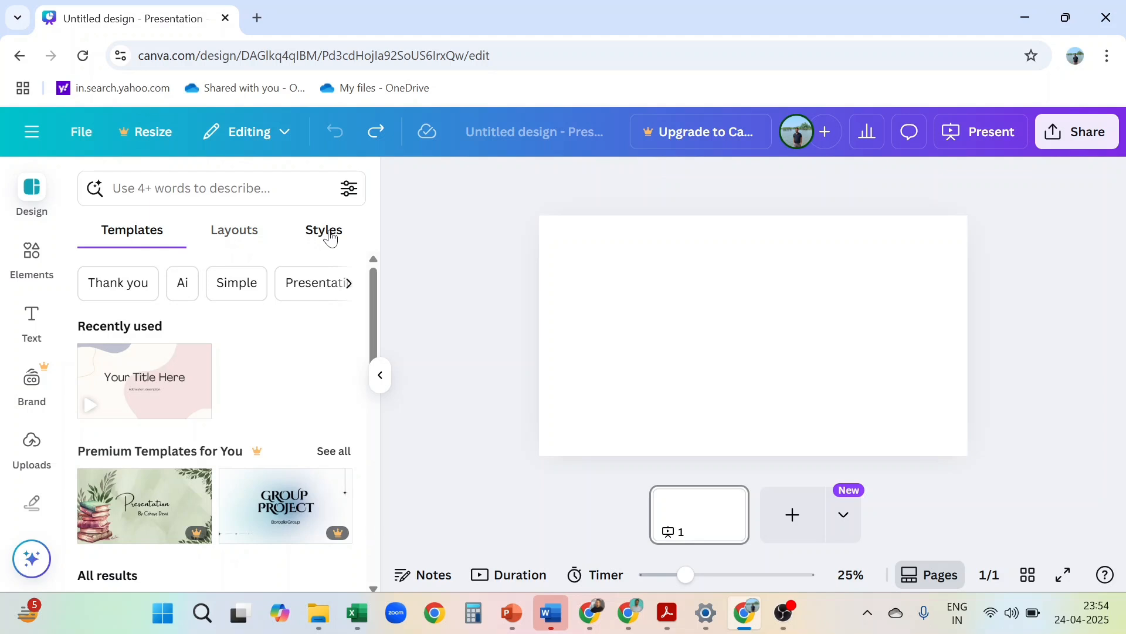
# Look through the element categories and show the full collection of lines and shapes.
pyautogui.click(36, 279)
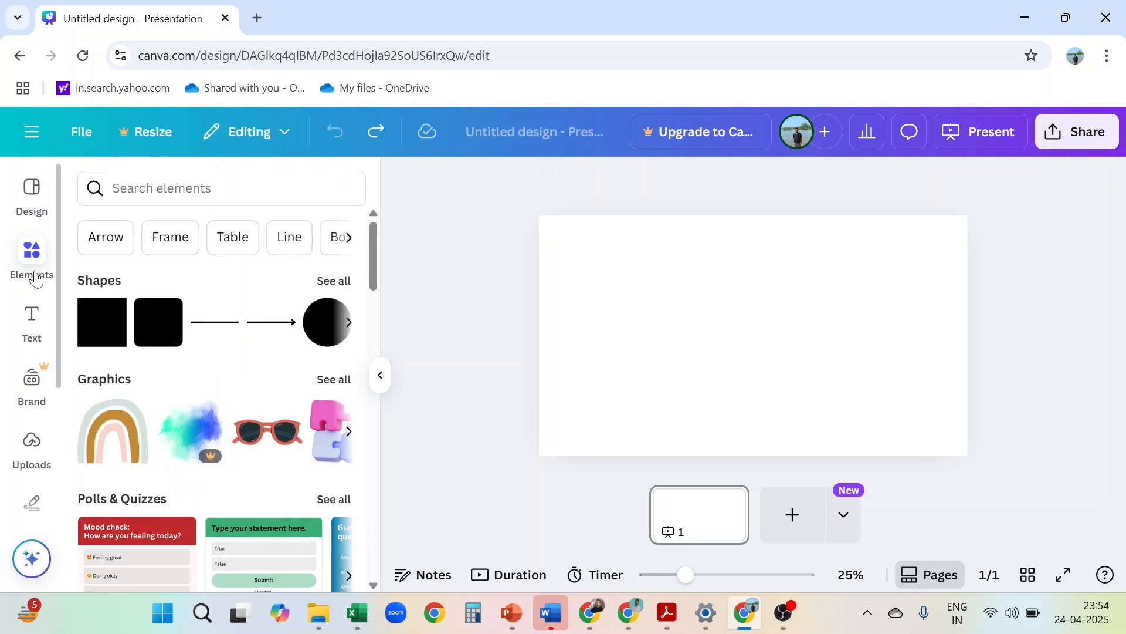
pyautogui.scroll(-4, 199, 516)
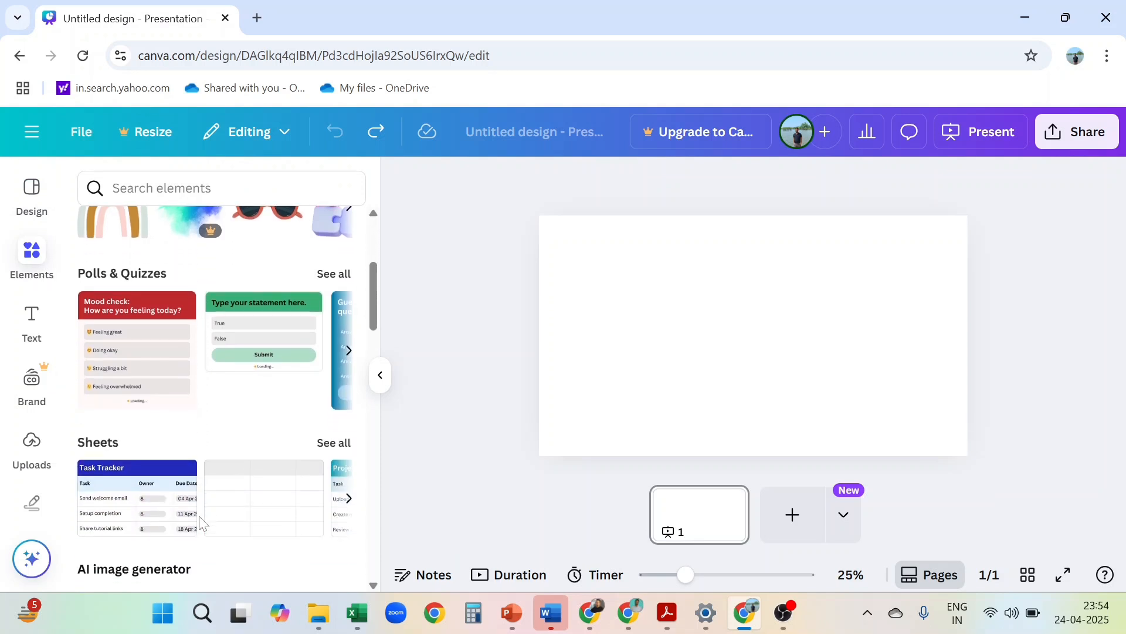
pyautogui.scroll(-10, 201, 522)
pyautogui.scroll(6, 200, 521)
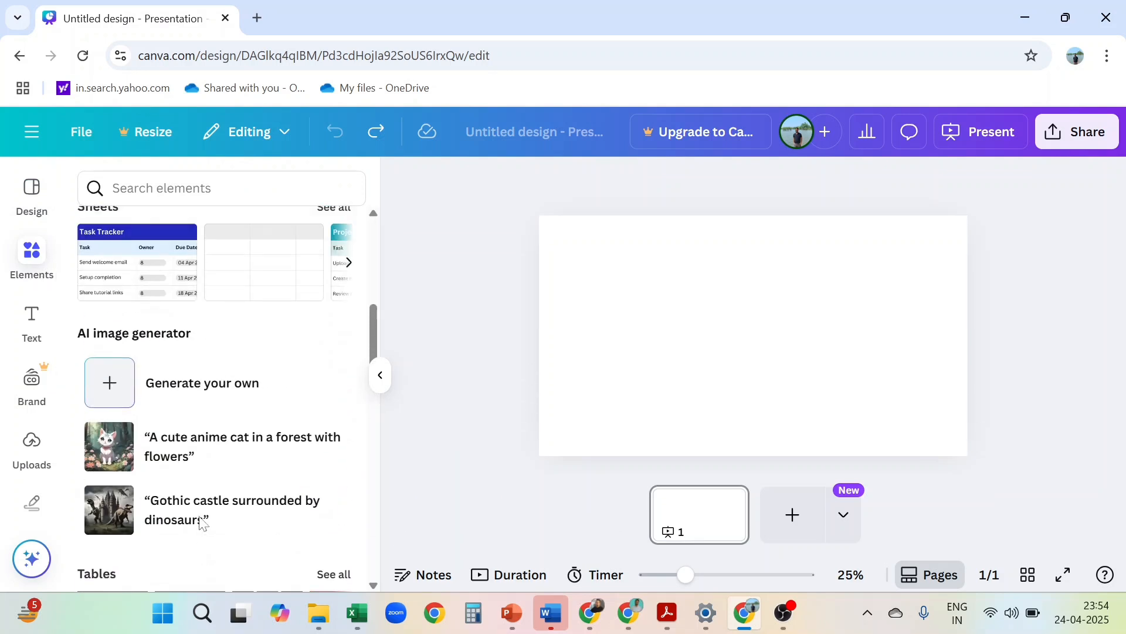
pyautogui.scroll(6, 202, 523)
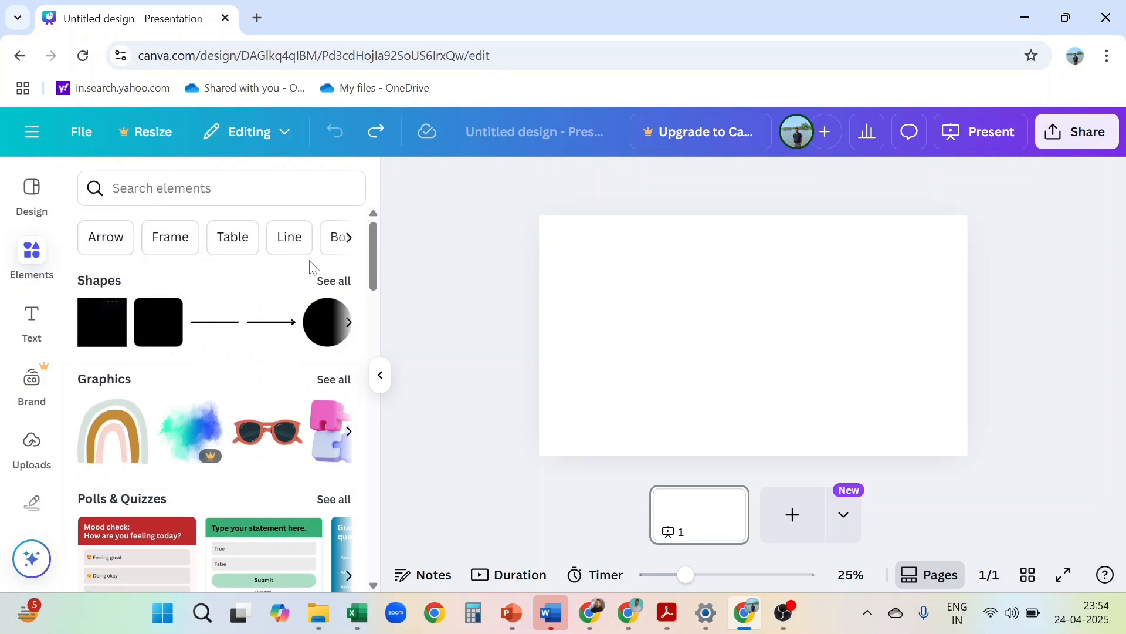
pyautogui.click(333, 281)
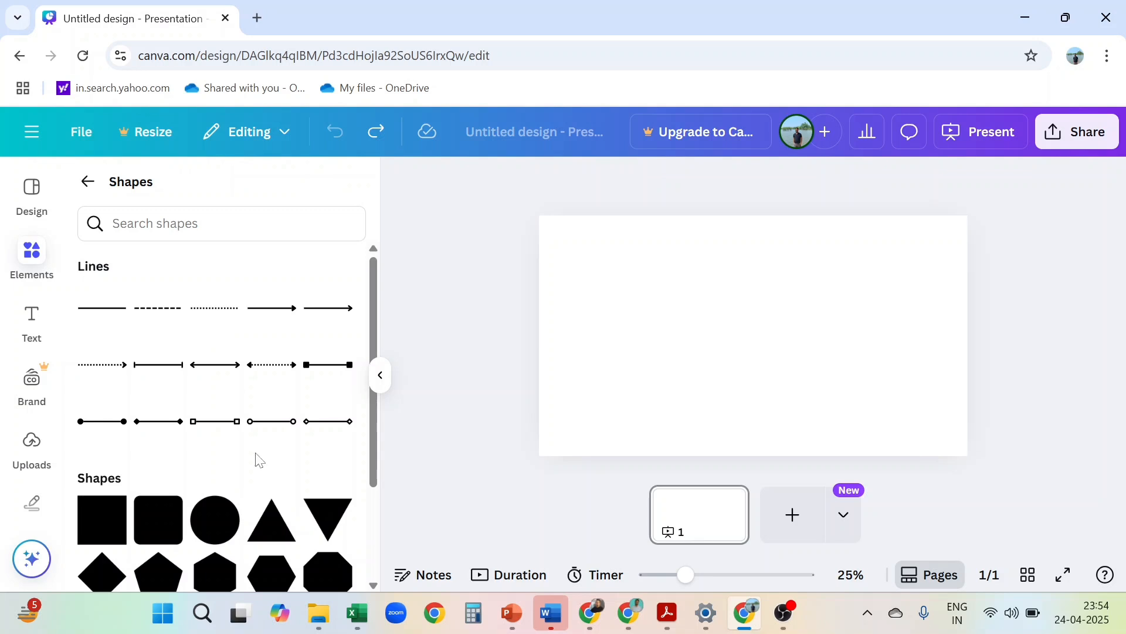
# Look through the lines and shapes, leave that collection and search the elements library for "CANVA".
pyautogui.scroll(-5, 270, 537)
pyautogui.scroll(-3, 270, 538)
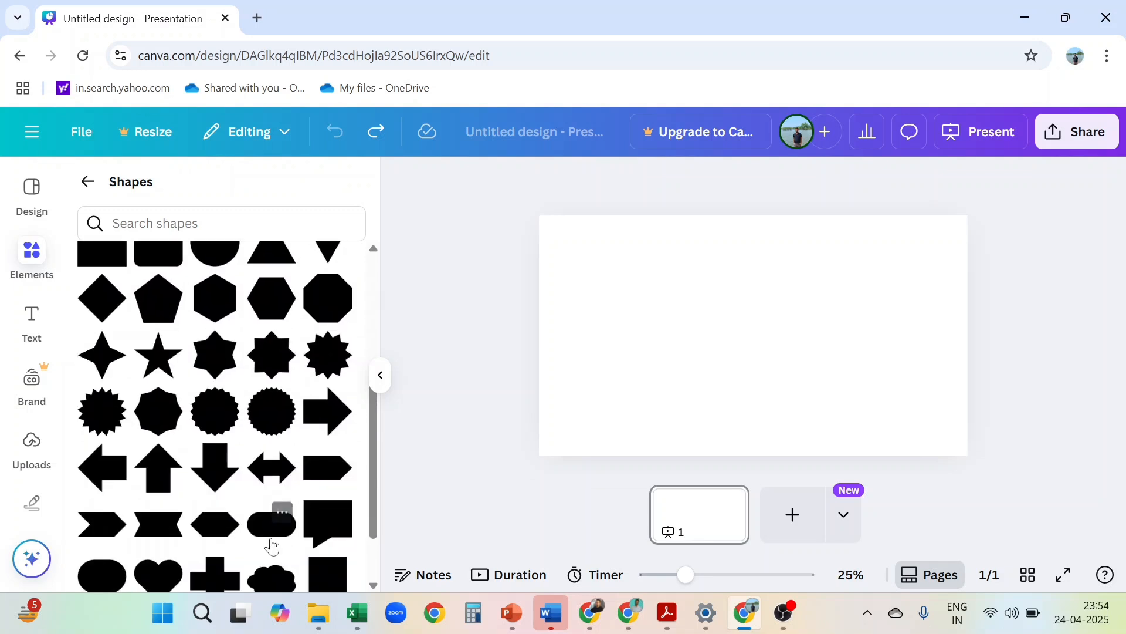
pyautogui.scroll(10, 252, 543)
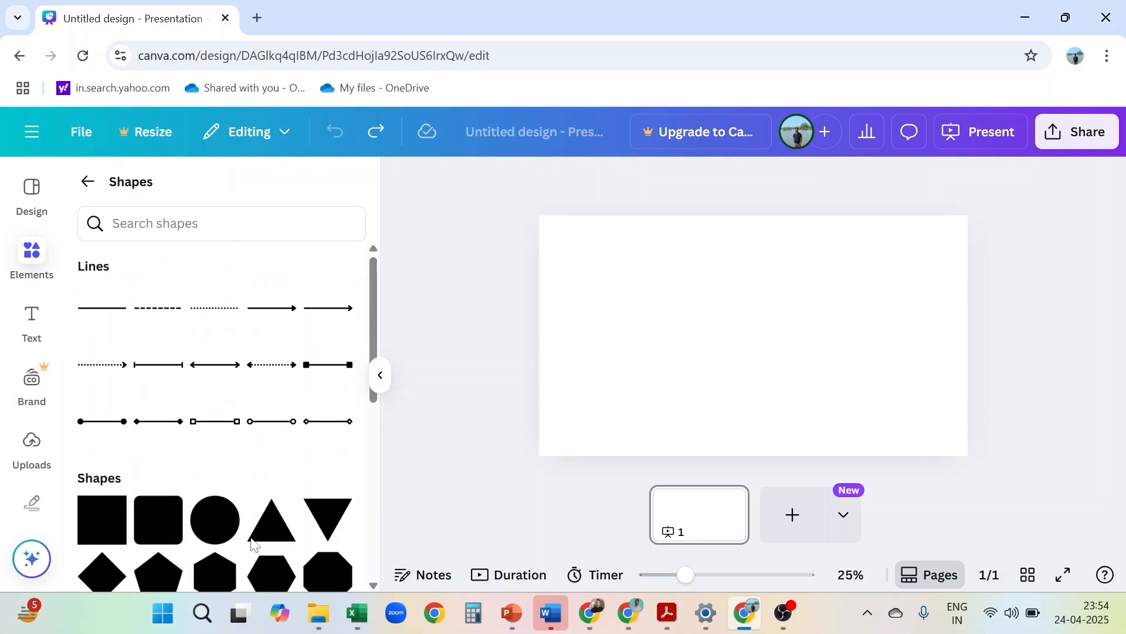
pyautogui.click(87, 186)
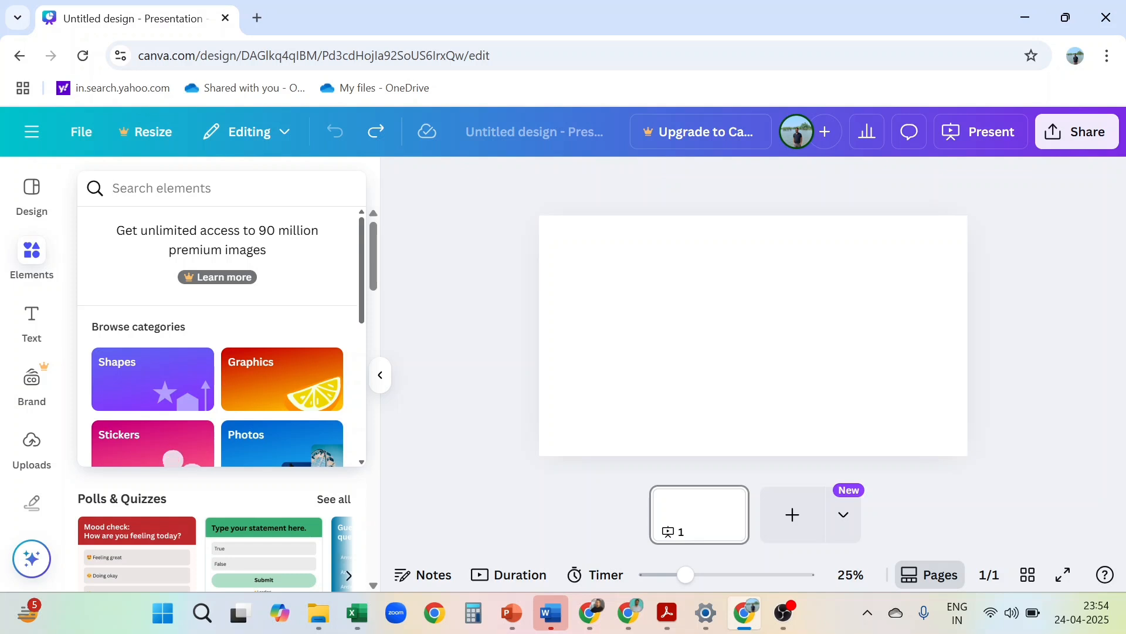
pyautogui.write('CANVA')
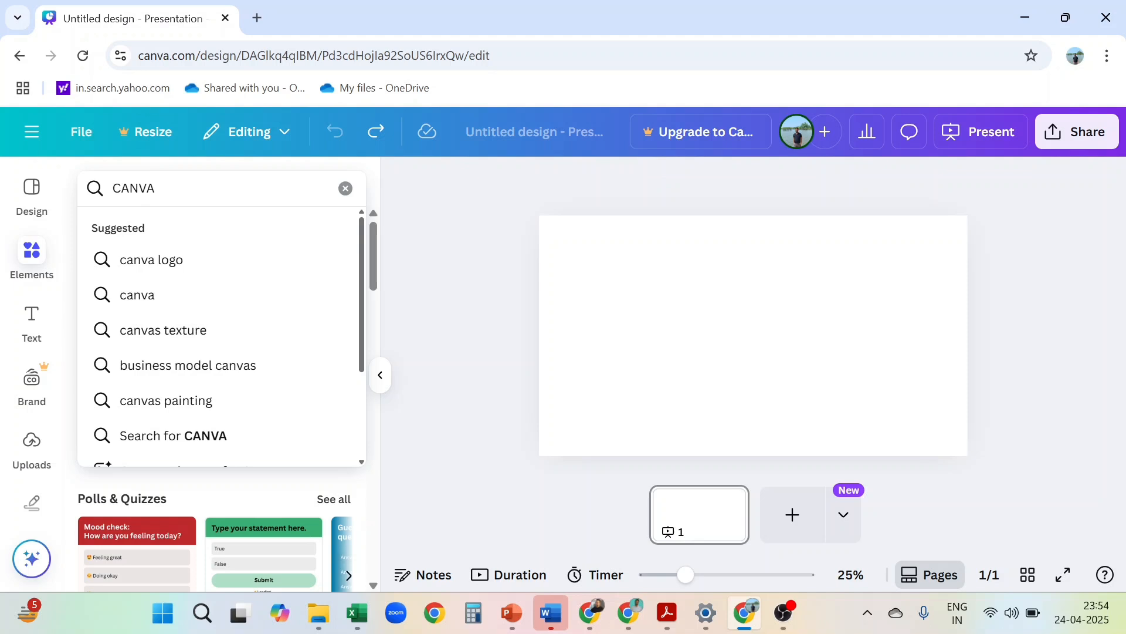
pyautogui.press('Return')
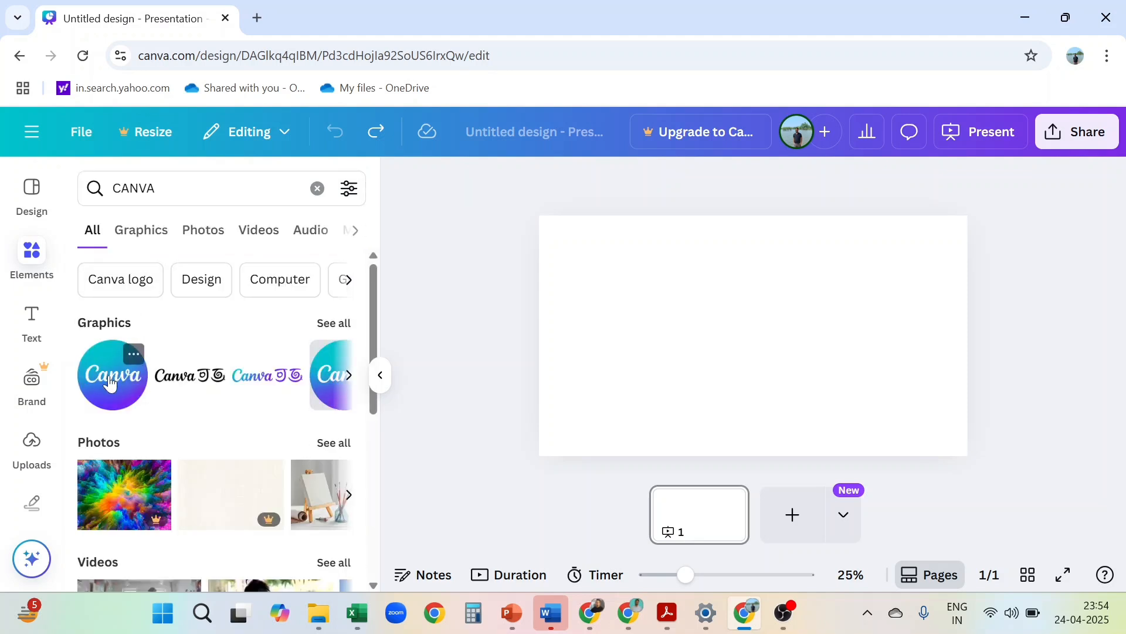
# Add the round Canva logo from the graphics results to the page and move it to the page's upper-left corner.
pyautogui.scroll(-1, 110, 382)
pyautogui.hscroll(2, 173, 382)
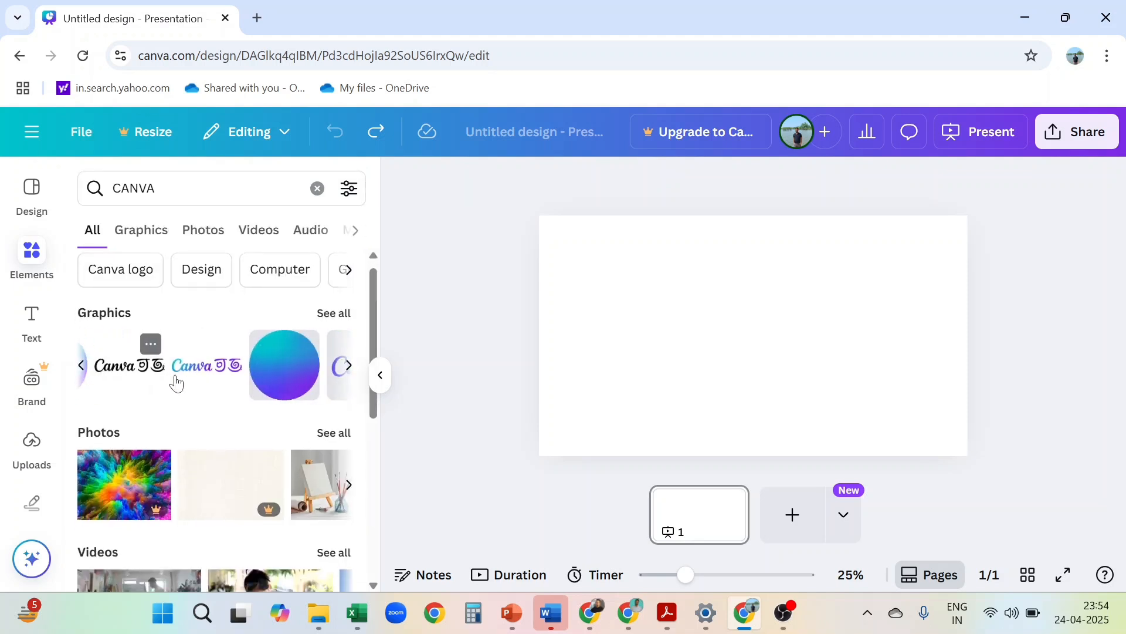
pyautogui.hscroll(5, 176, 383)
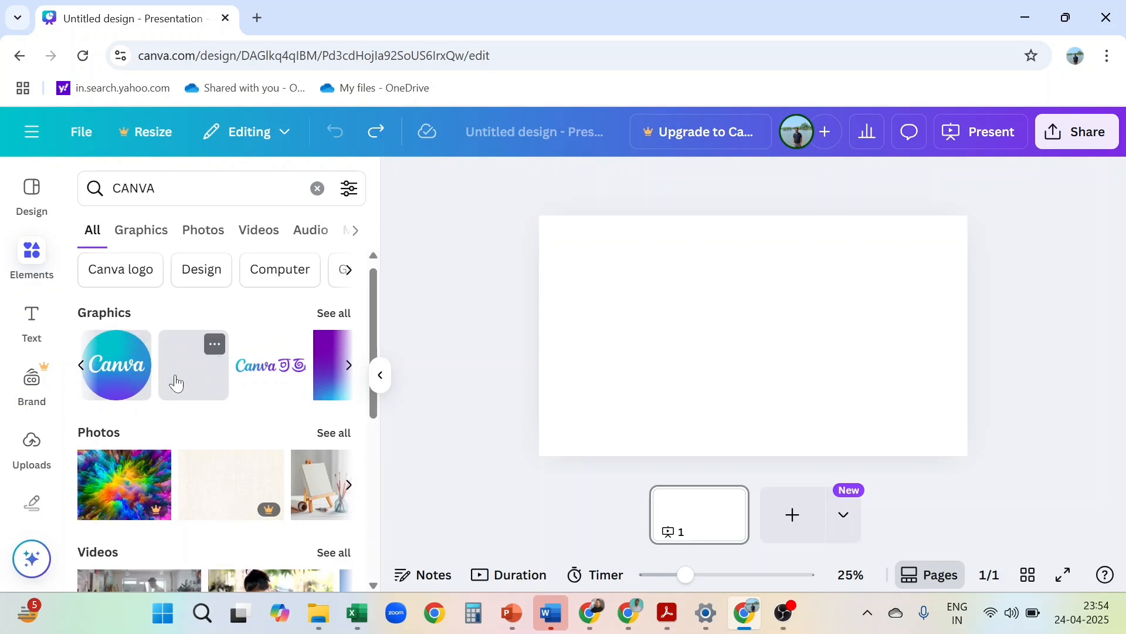
pyautogui.hscroll(4, 176, 384)
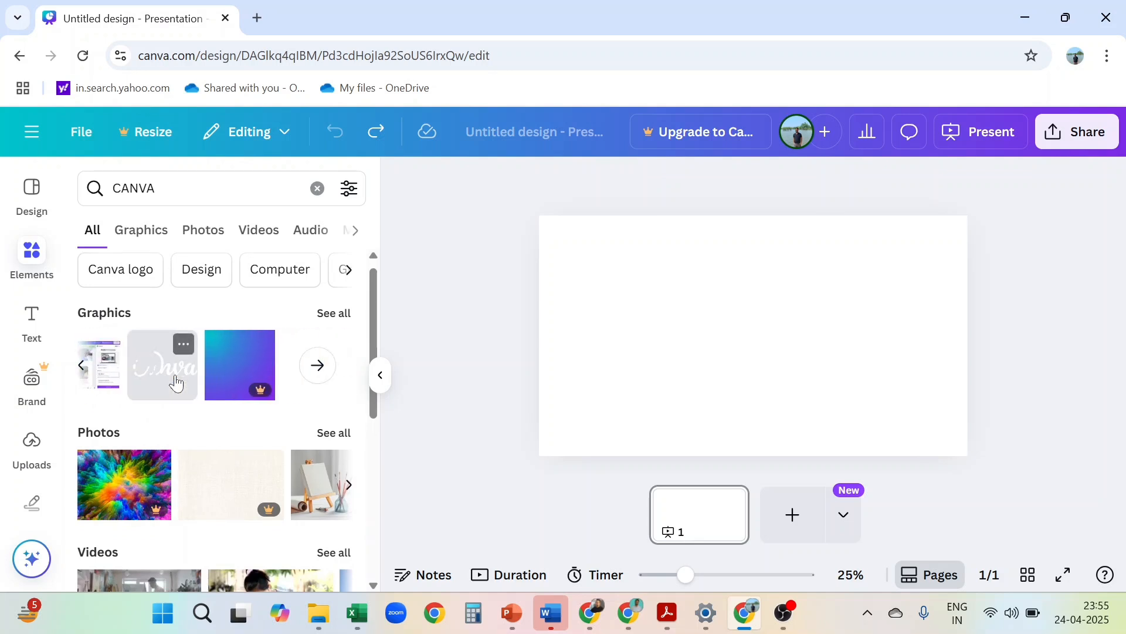
pyautogui.moveTo(263, 393)
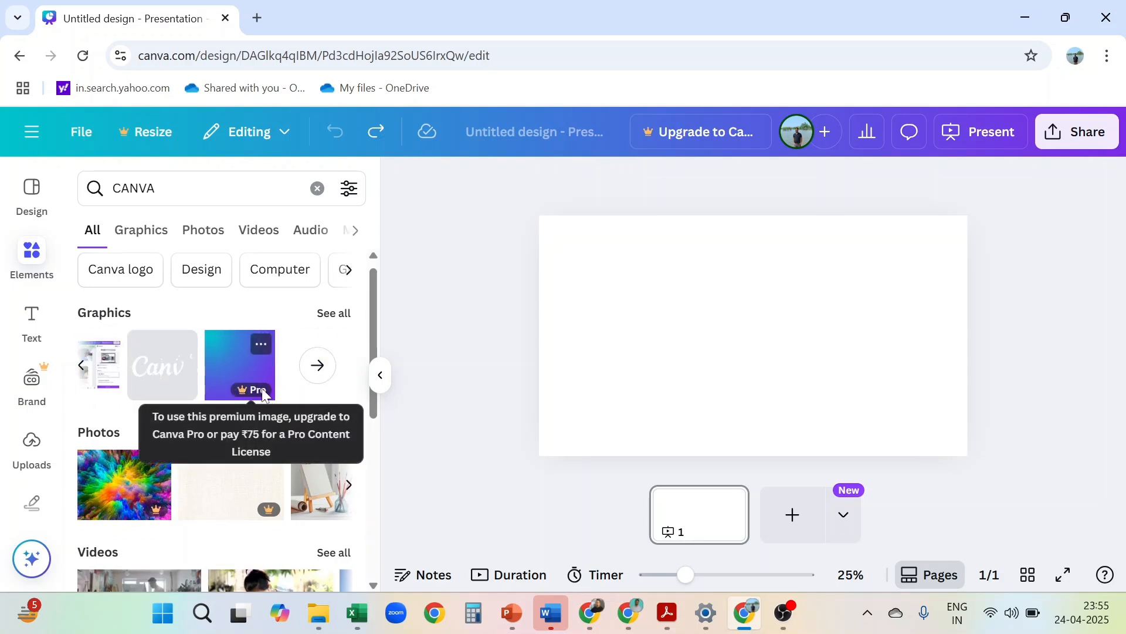
pyautogui.hscroll(-3, 153, 384)
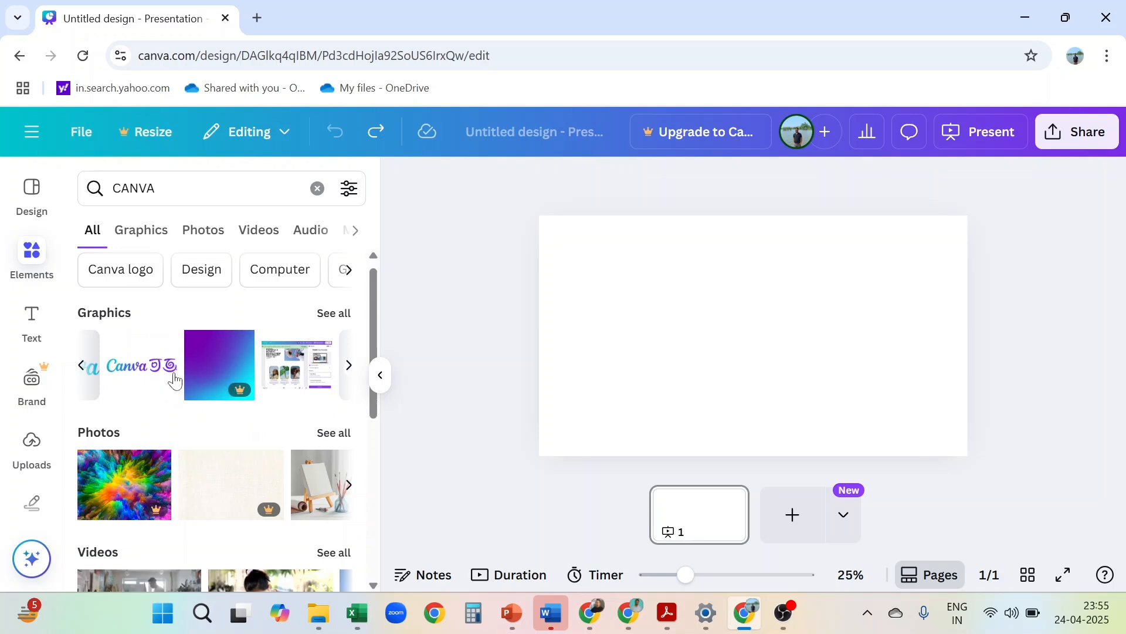
pyautogui.hscroll(-3, 175, 381)
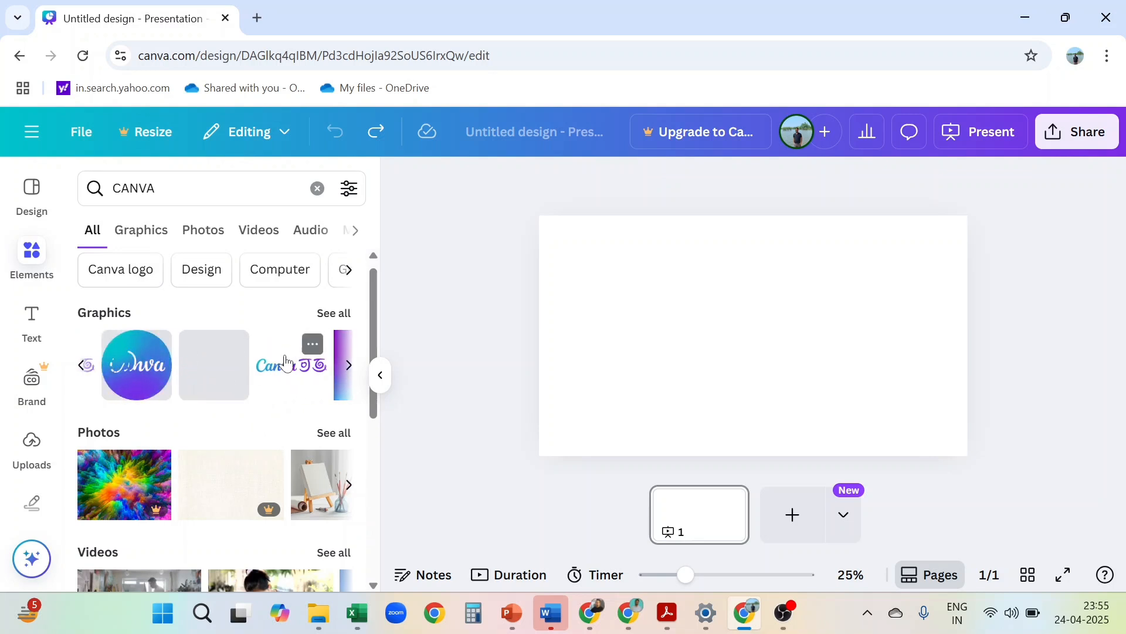
pyautogui.hscroll(-2, 286, 364)
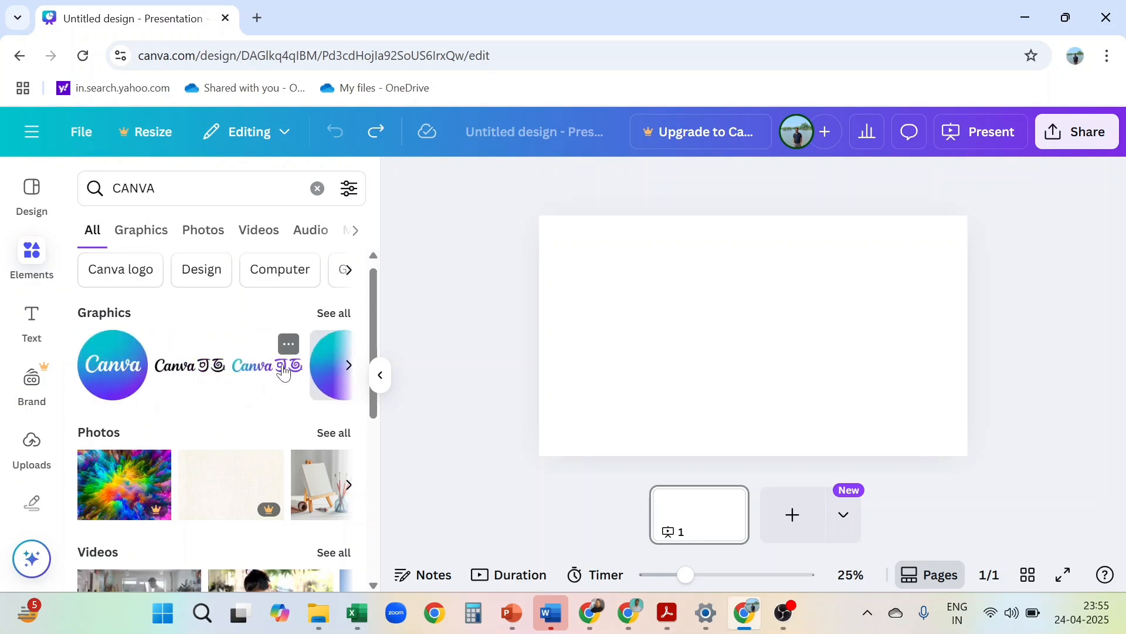
pyautogui.click(102, 373)
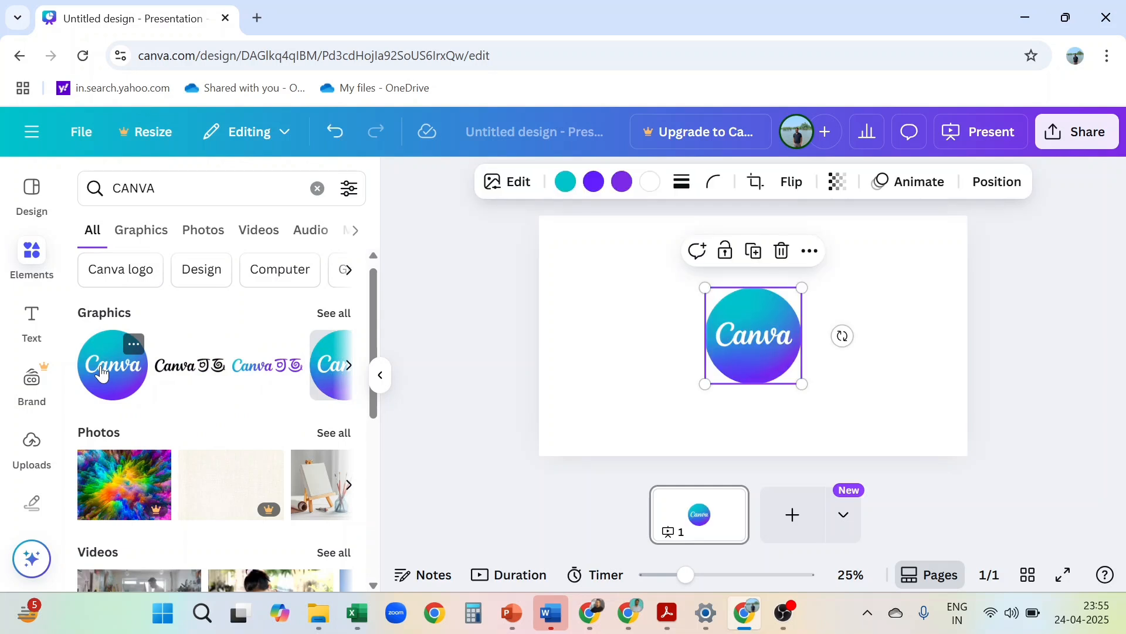
pyautogui.click(638, 323)
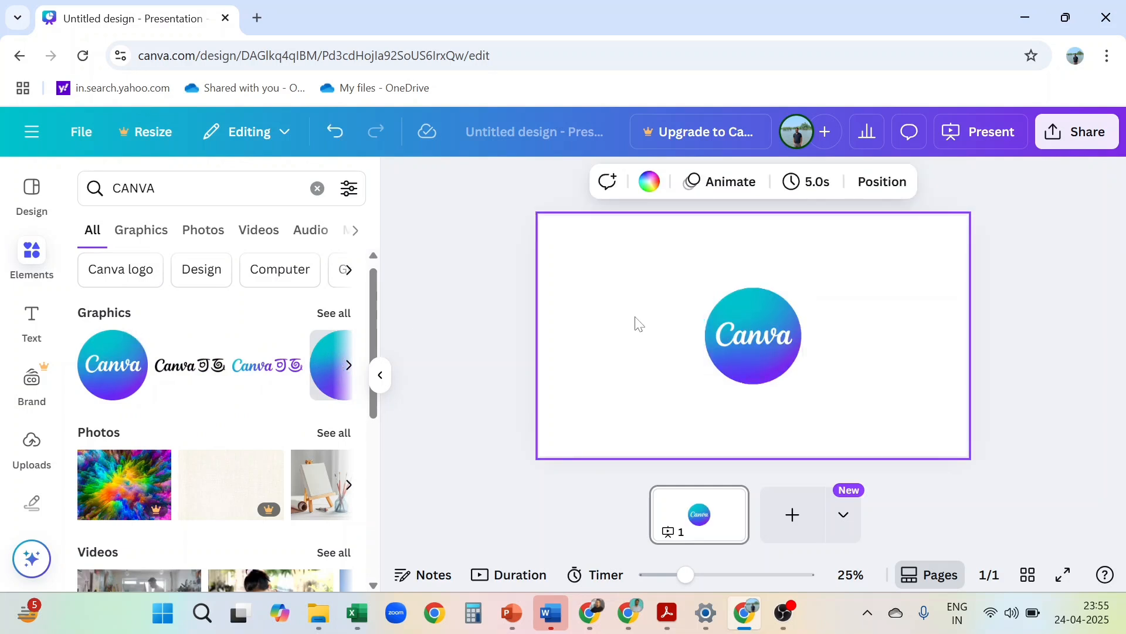
pyautogui.click(758, 334)
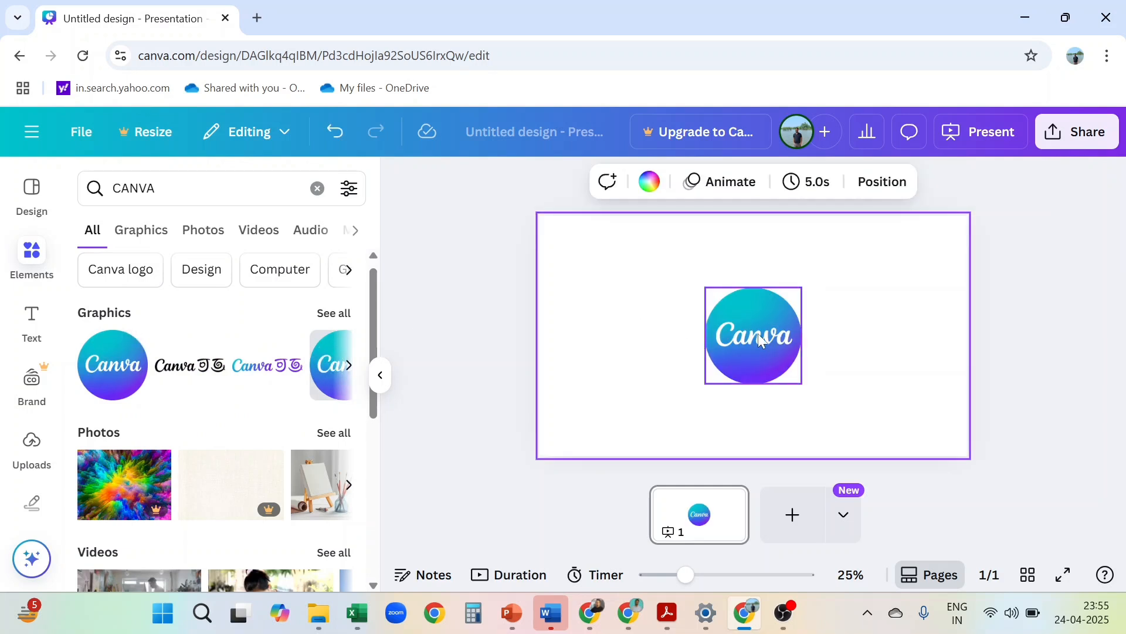
pyautogui.moveTo(758, 333); pyautogui.dragTo(608, 272)
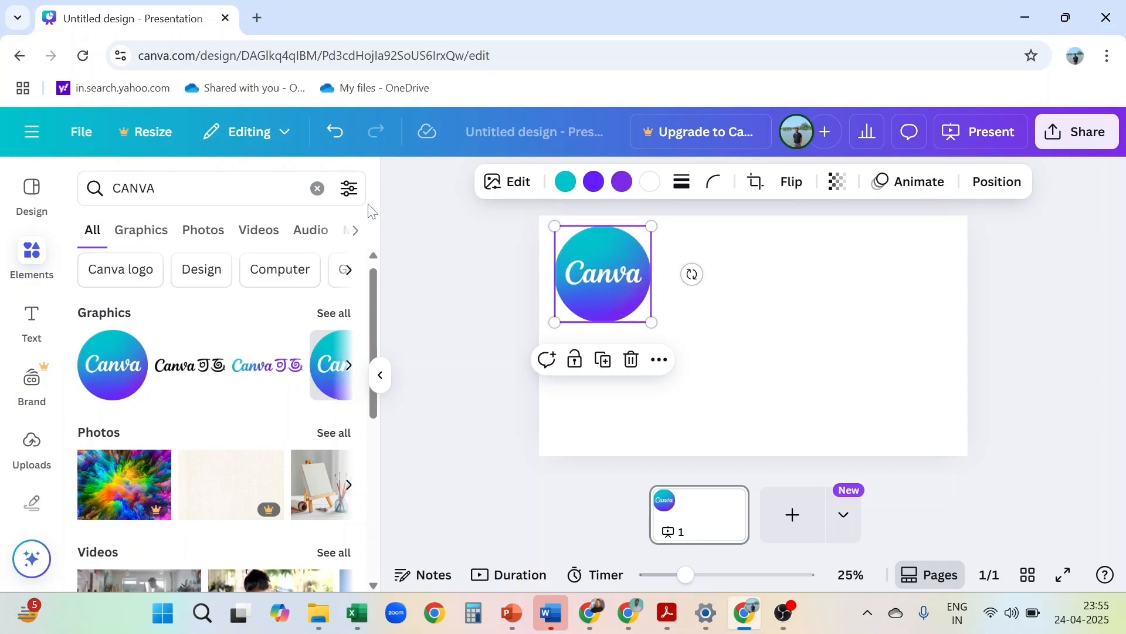
# Search the elements library for "TARGET" and add the free red-and-cream target graphic with the orange arrow to the page.
pyautogui.click(309, 200)
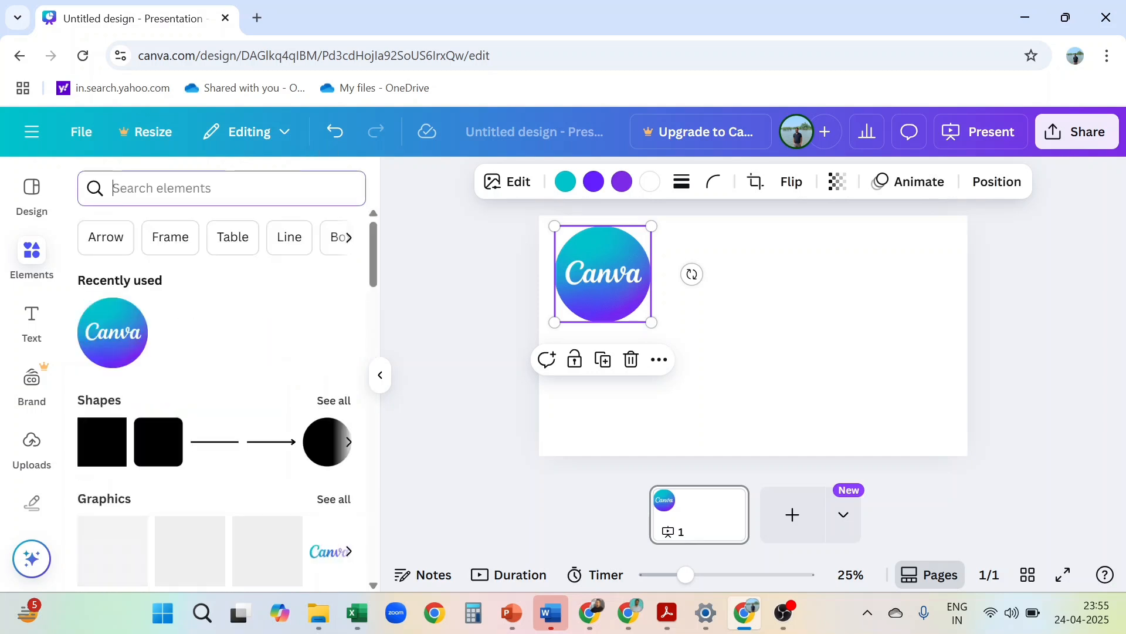
pyautogui.write('TARGET')
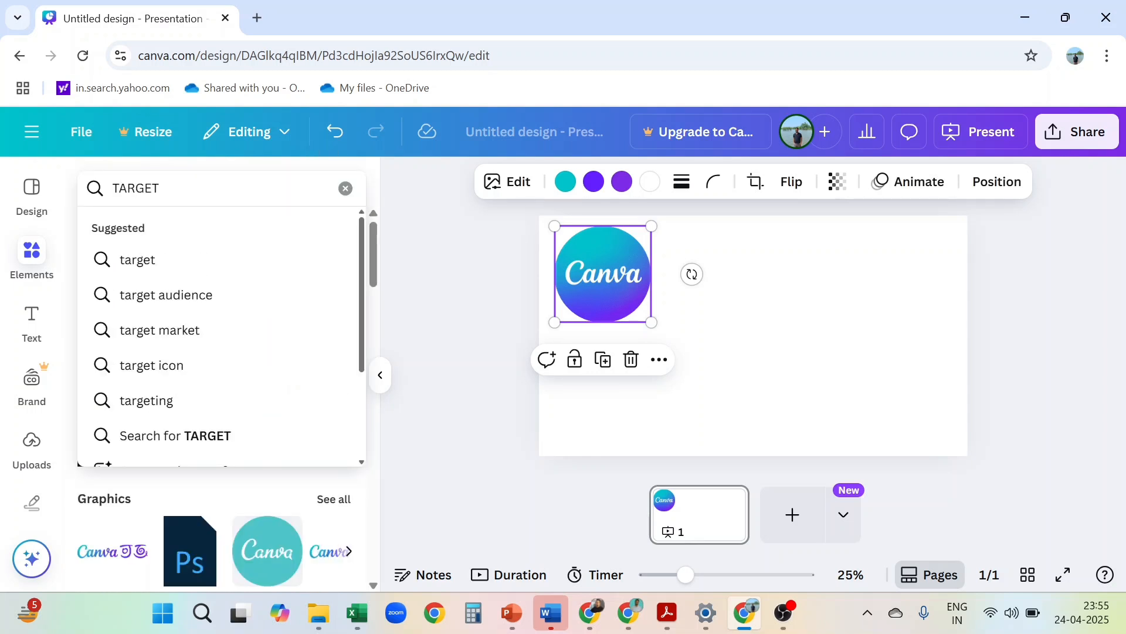
pyautogui.press('Return')
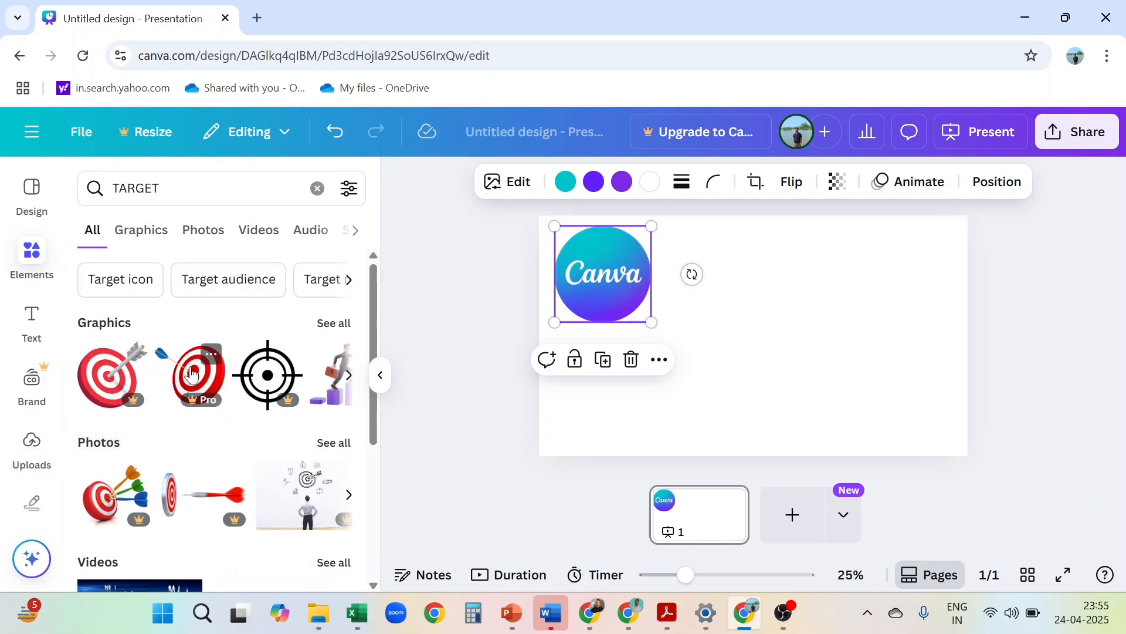
pyautogui.click(350, 376)
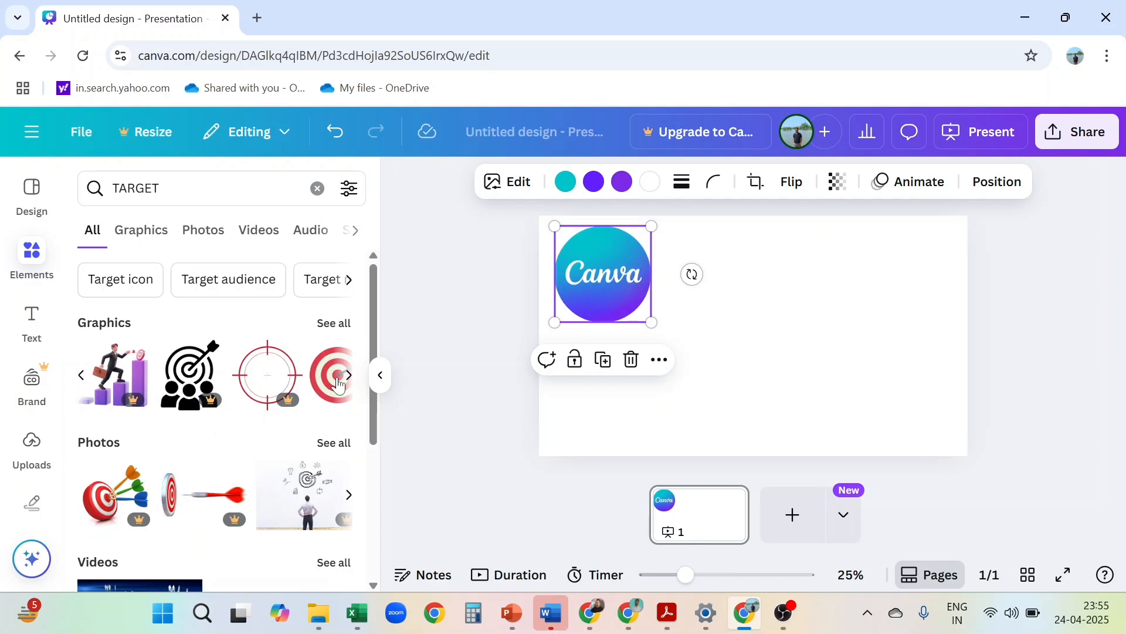
pyautogui.hscroll(3, 198, 387)
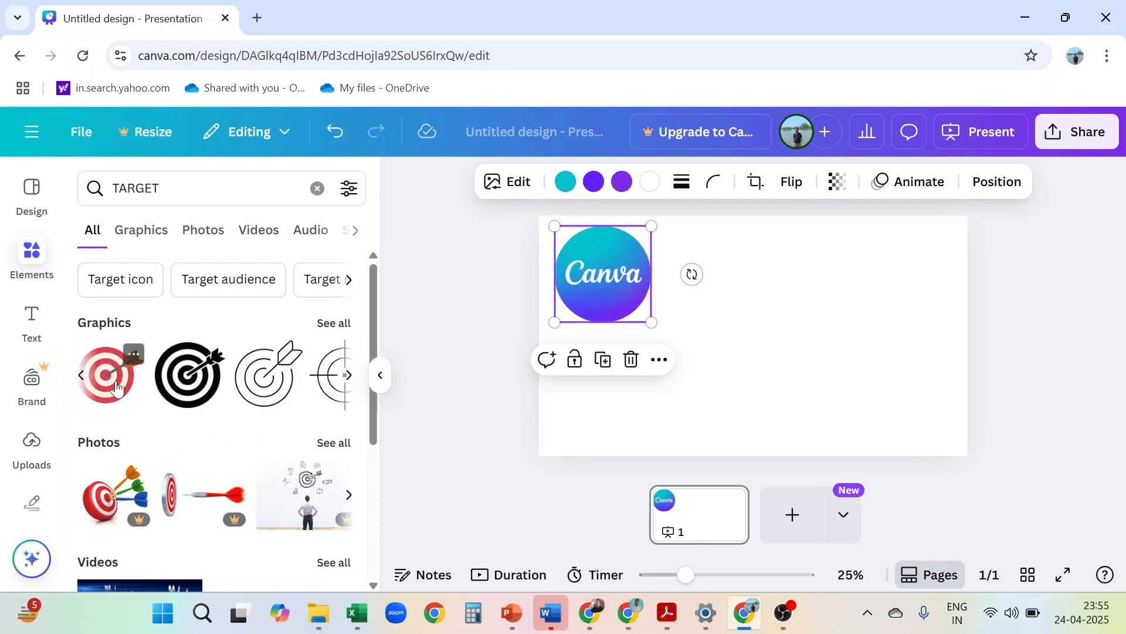
pyautogui.click(117, 389)
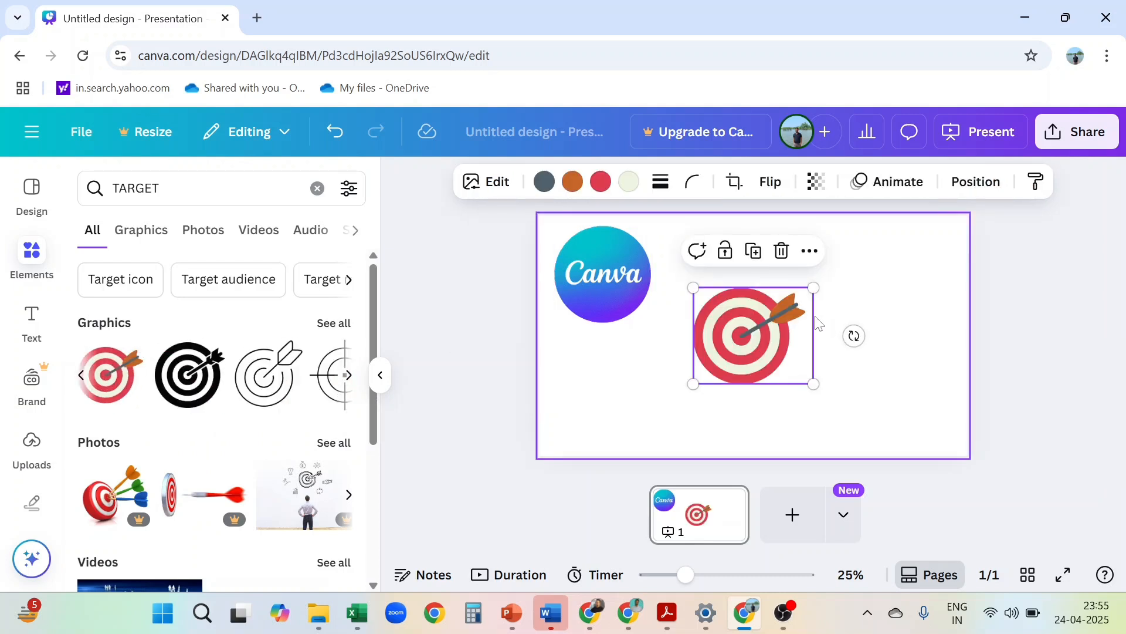
# Shrink the red target graphic and position it near the page's upper-right corner.
pyautogui.moveTo(817, 287); pyautogui.dragTo(921, 286)
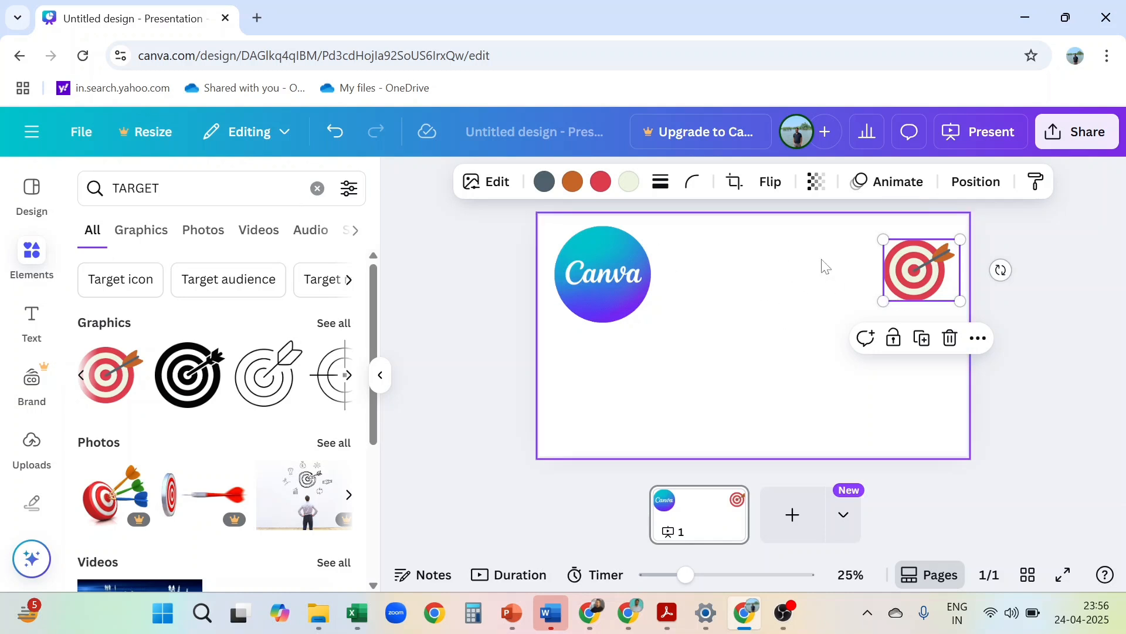
pyautogui.moveTo(924, 277); pyautogui.dragTo(921, 331)
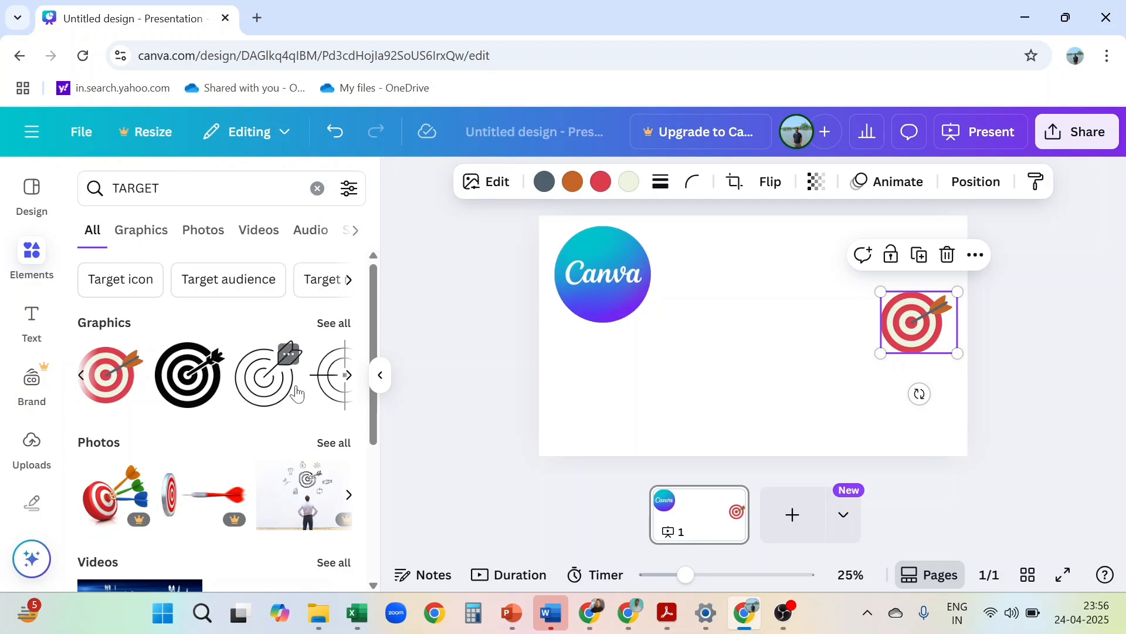
pyautogui.hscroll(3, 297, 392)
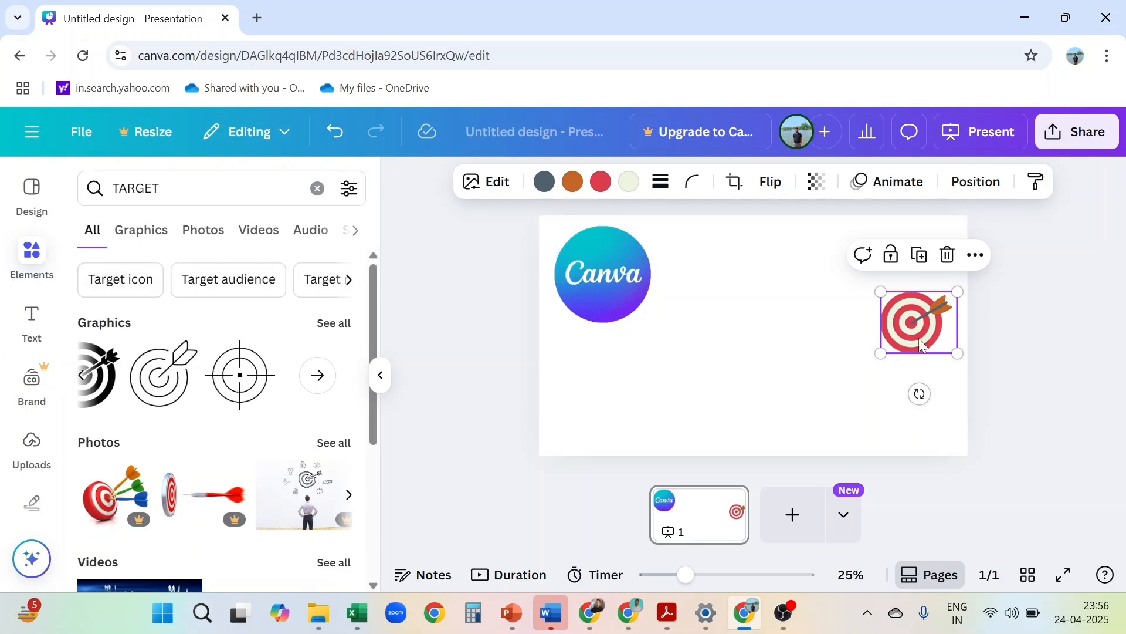
pyautogui.moveTo(920, 323); pyautogui.dragTo(918, 264)
# Shrink the Canva logo and the red target graphic, and place the target level with the logo in the opposite upper corner.
pyautogui.click(627, 284)
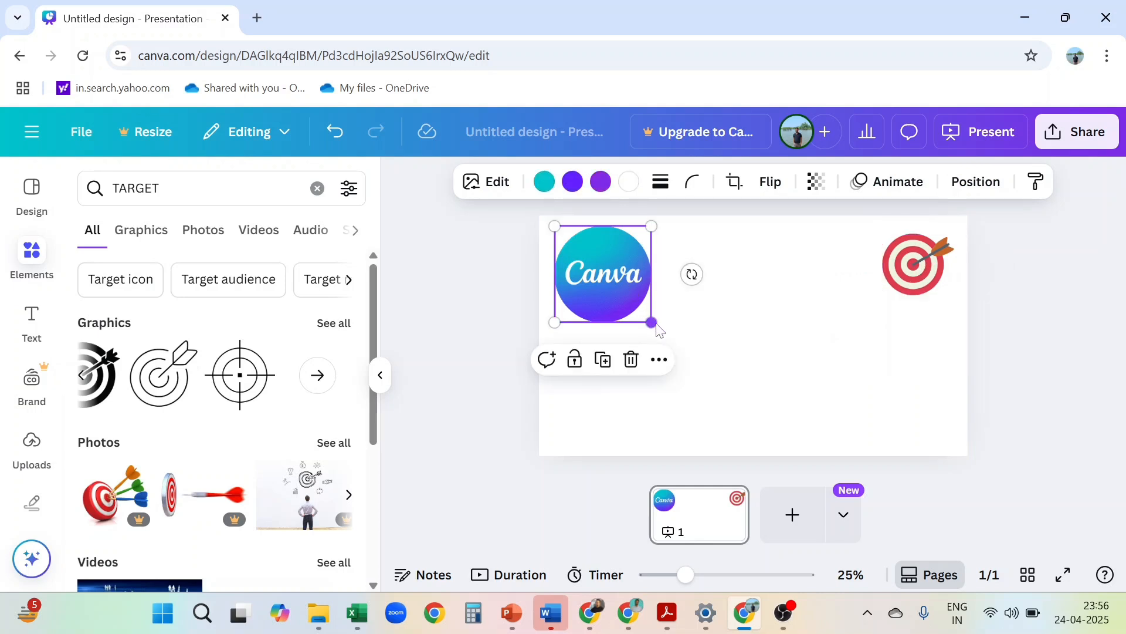
pyautogui.moveTo(651, 323); pyautogui.dragTo(611, 282)
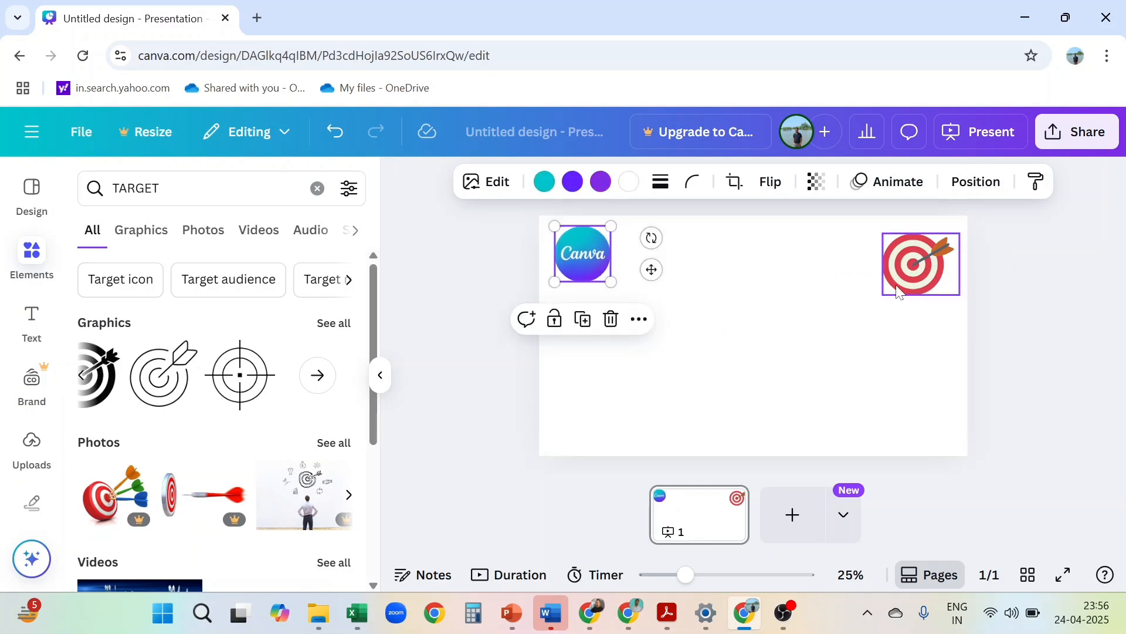
pyautogui.click(899, 291)
pyautogui.moveTo(899, 292); pyautogui.dragTo(940, 262)
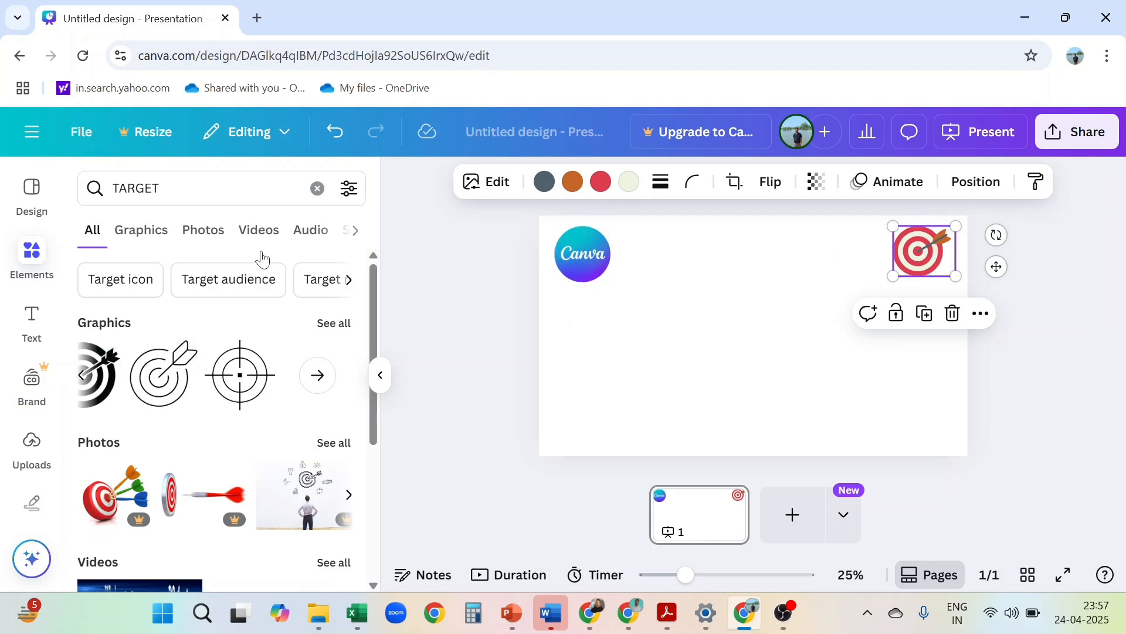
# Add the black crosshair target graphic, shrink it to about the logo's size and place it beside the Canva logo.
pyautogui.click(246, 391)
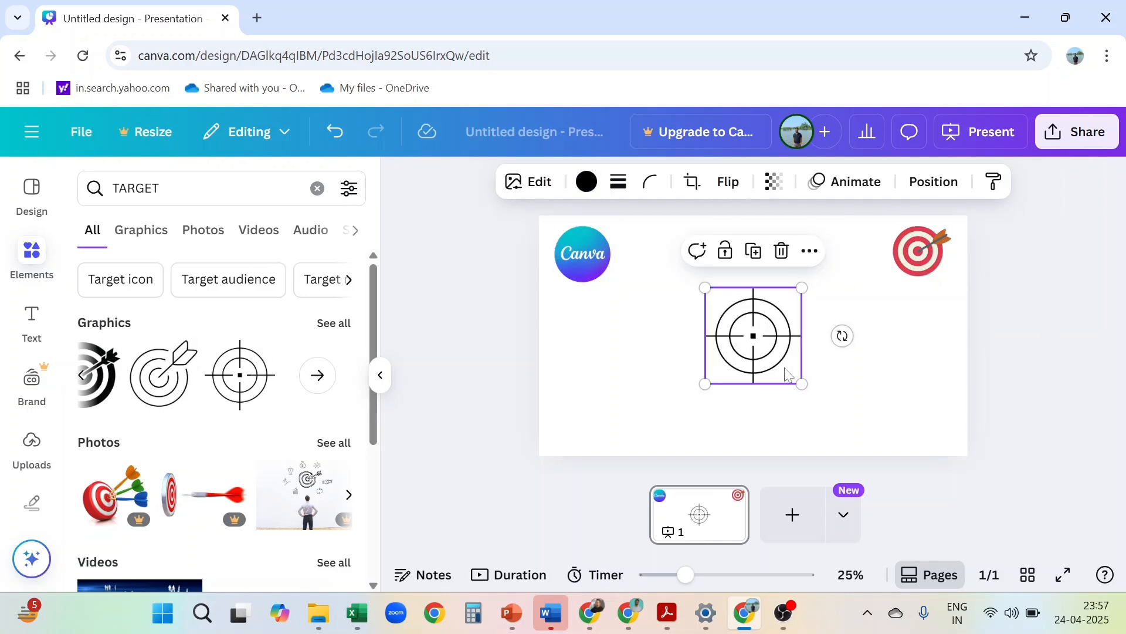
pyautogui.moveTo(803, 383); pyautogui.dragTo(684, 257)
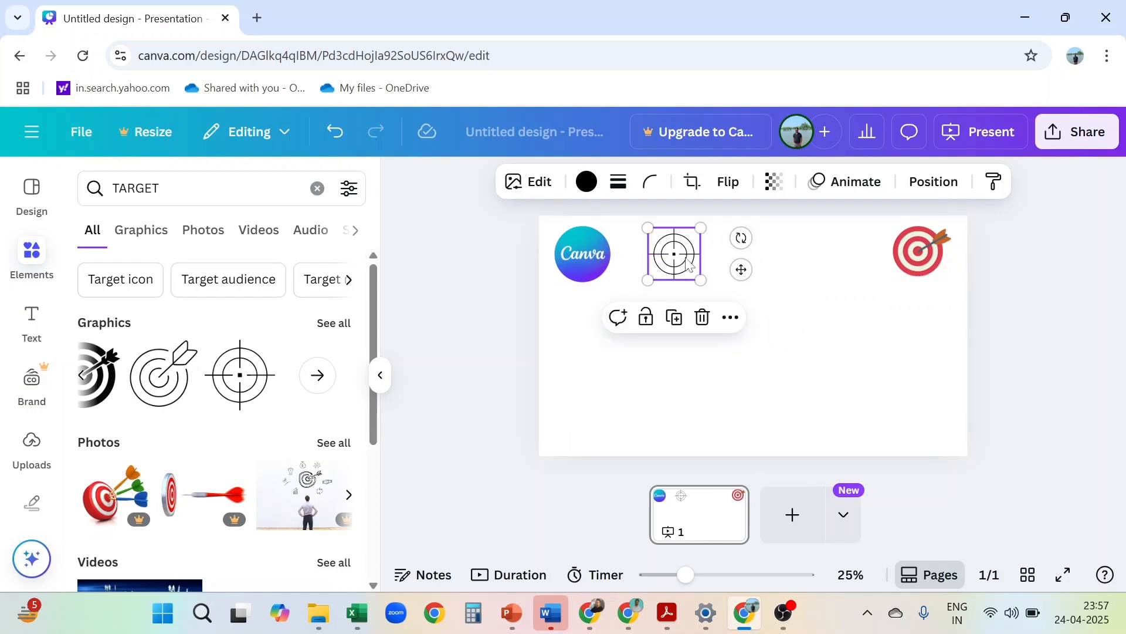
# Add a default body text box to the page and shift it slightly down below the crosshair graphic.
pyautogui.click(39, 349)
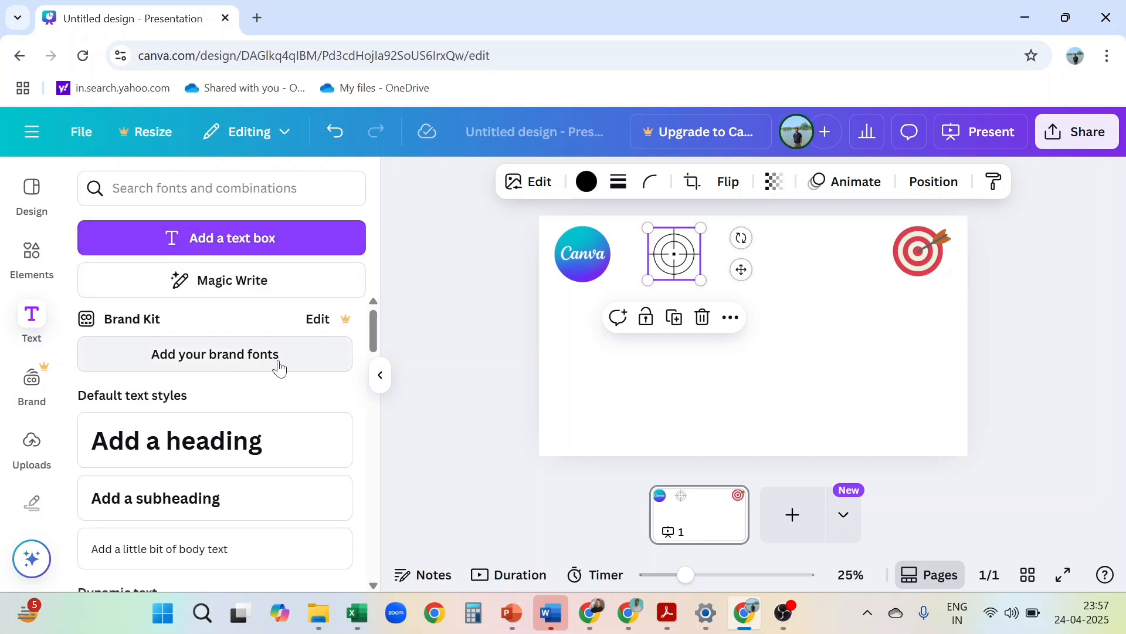
pyautogui.scroll(-1, 276, 367)
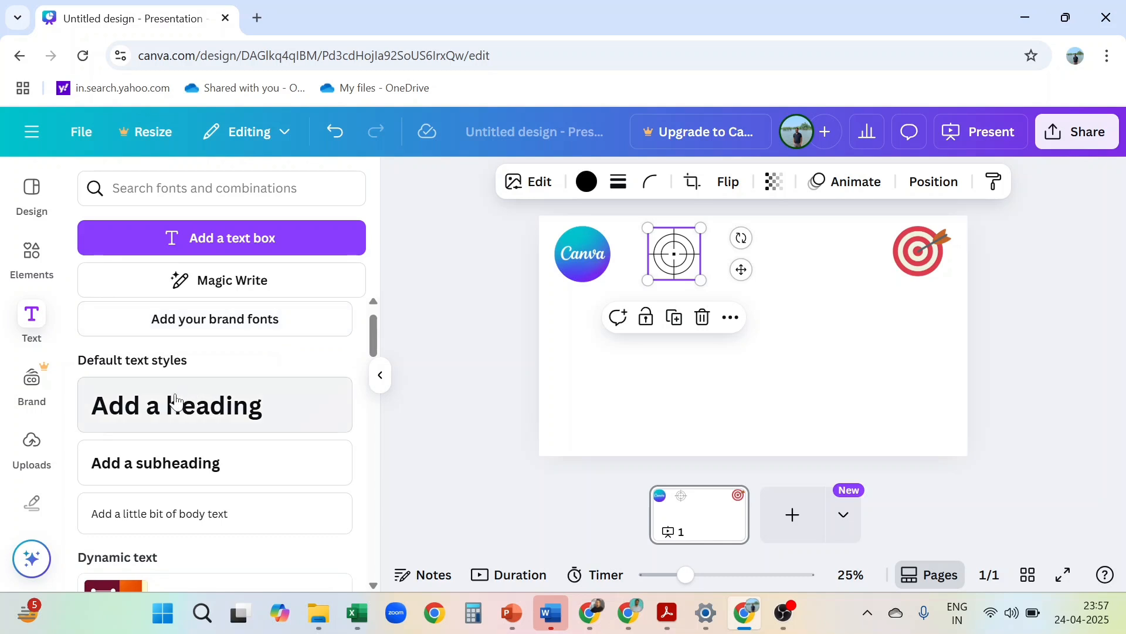
pyautogui.scroll(-1, 171, 466)
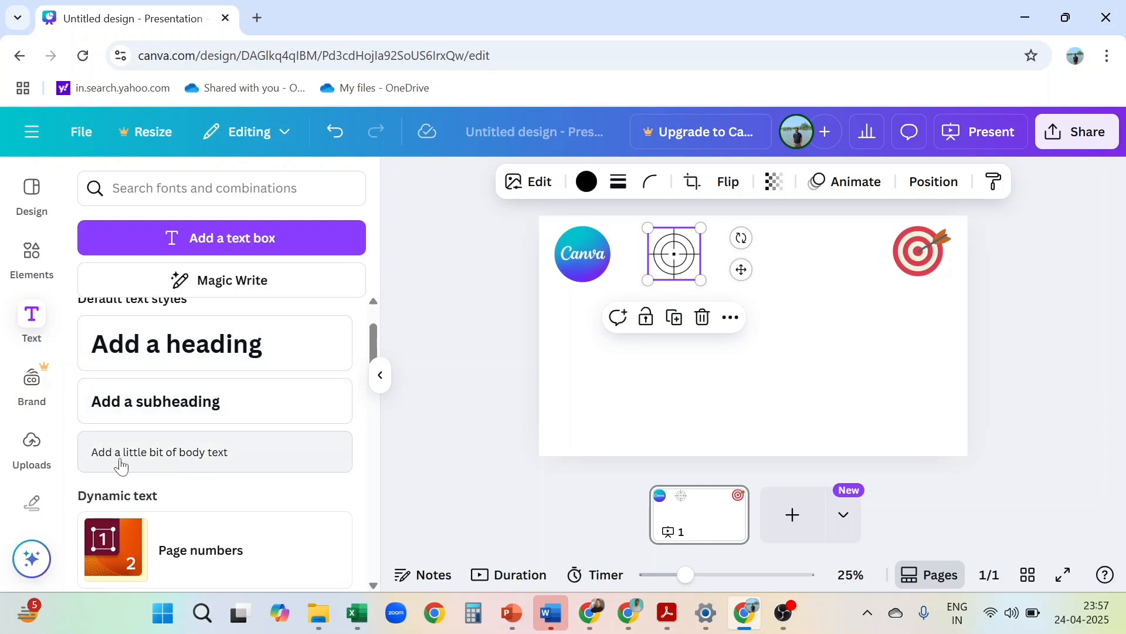
pyautogui.click(173, 463)
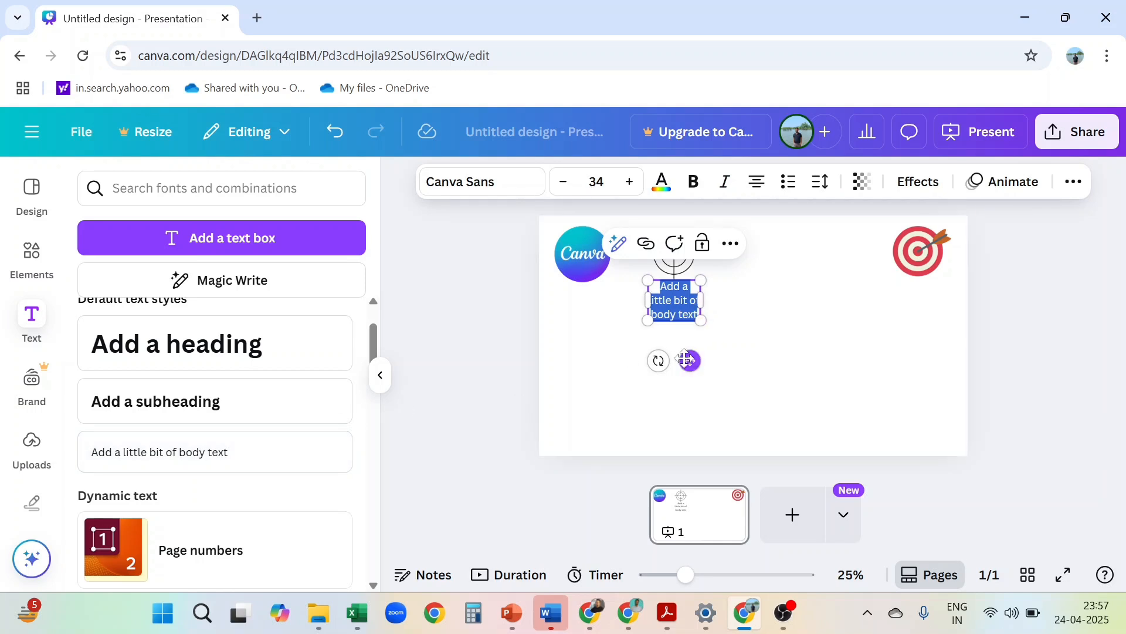
pyautogui.moveTo(686, 360); pyautogui.dragTo(685, 373)
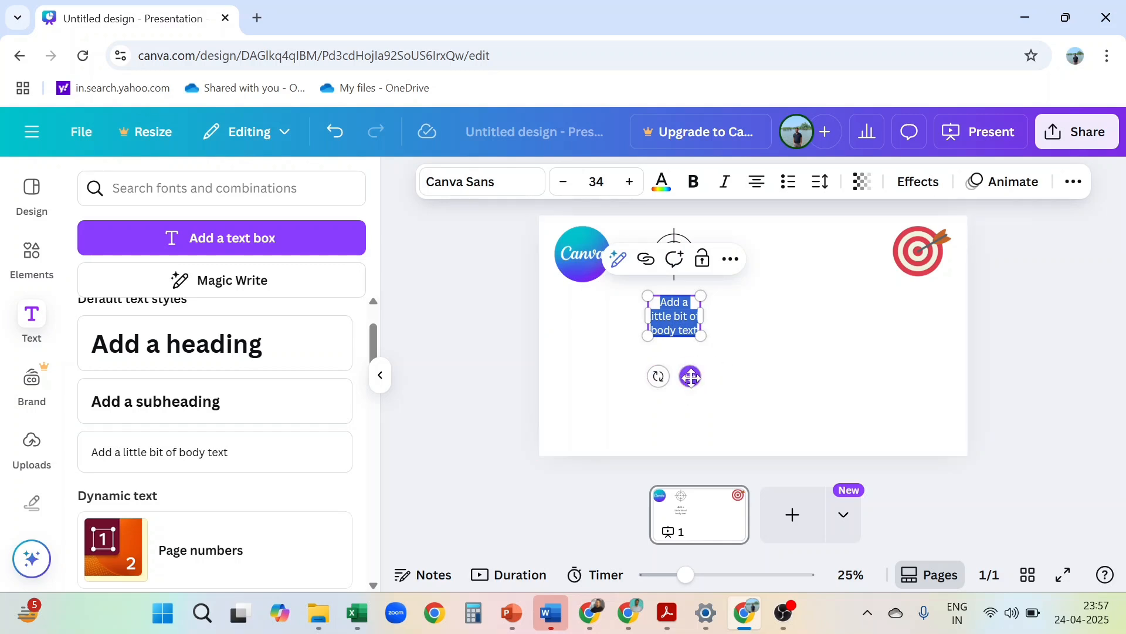
# Move the body text box toward the page's centre, enlarge it to font size 54.5 and widen it slightly.
pyautogui.moveTo(691, 376); pyautogui.dragTo(722, 414)
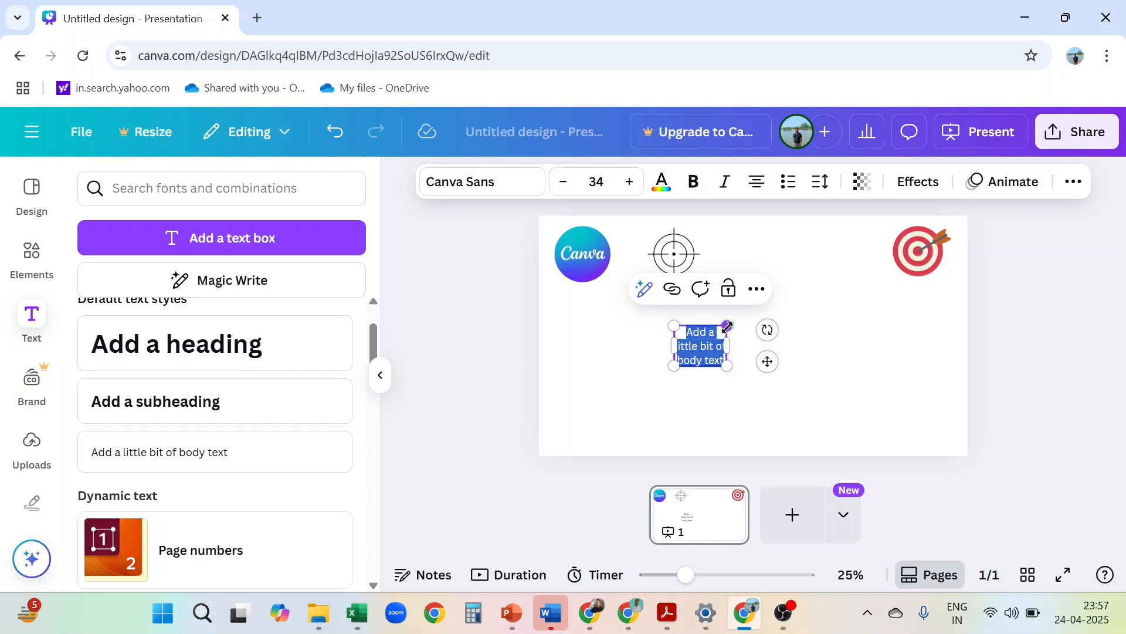
pyautogui.moveTo(729, 324); pyautogui.dragTo(794, 339)
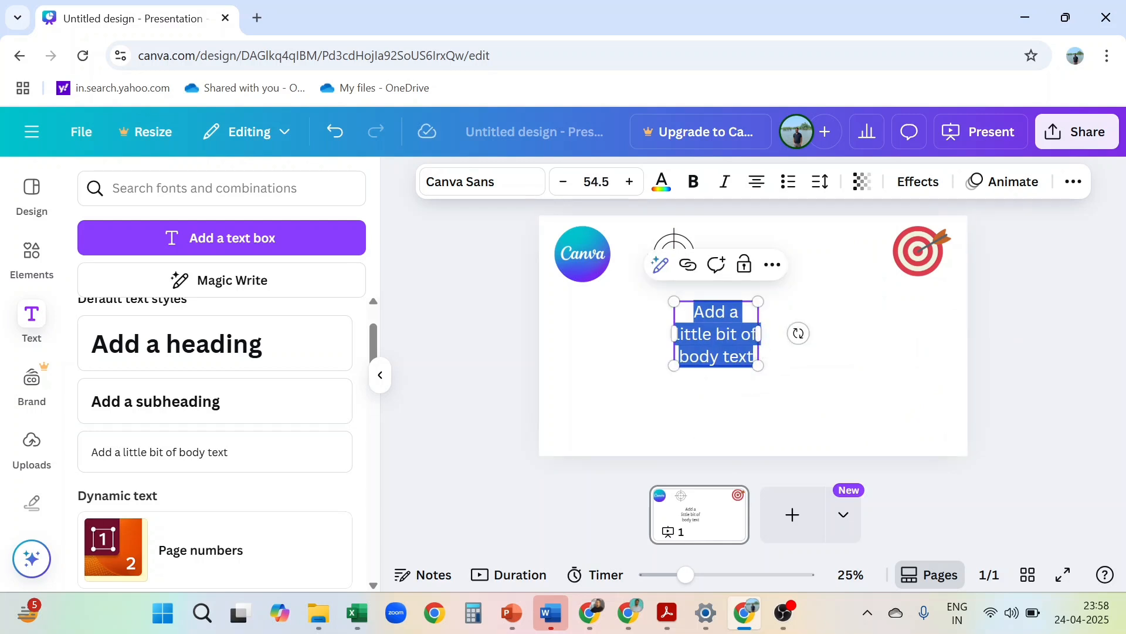
pyautogui.moveTo(674, 333)
pyautogui.mouseDown()
pyautogui.moveTo(537, 343)
pyautogui.moveTo(822, 347)
pyautogui.moveTo(581, 373)
pyautogui.moveTo(713, 352)
pyautogui.moveTo(587, 366)
pyautogui.moveTo(662, 340)
pyautogui.moveTo(660, 351)
pyautogui.mouseUp()
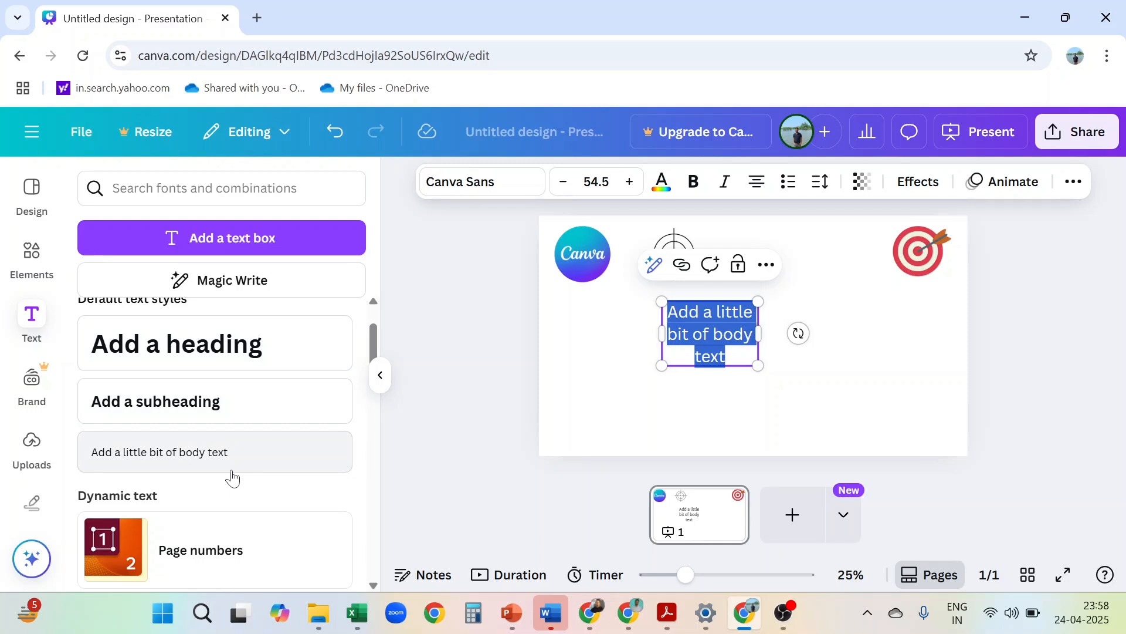
pyautogui.click(604, 395)
pyautogui.click(728, 356)
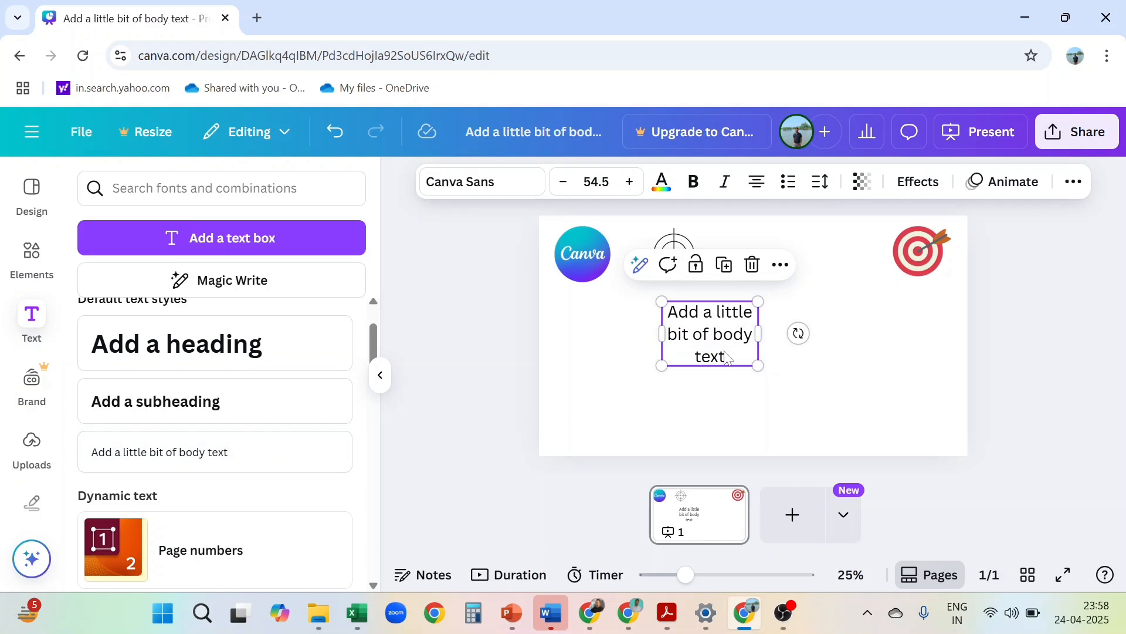
pyautogui.click(580, 389)
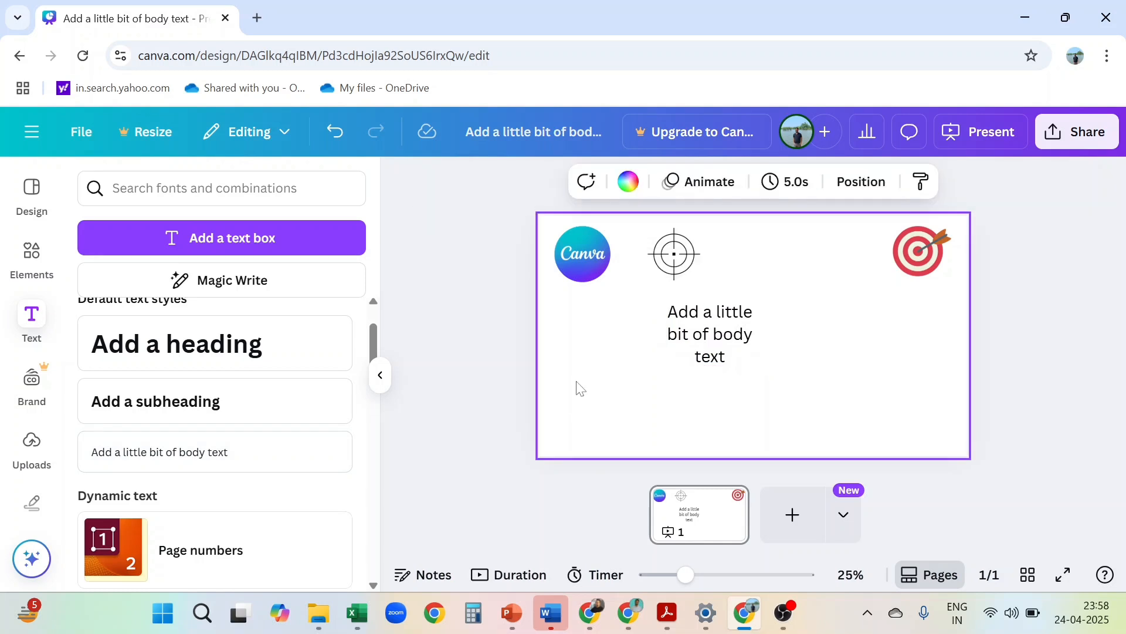
# Set the body text box's font to Manjari Regular.
pyautogui.click(698, 351)
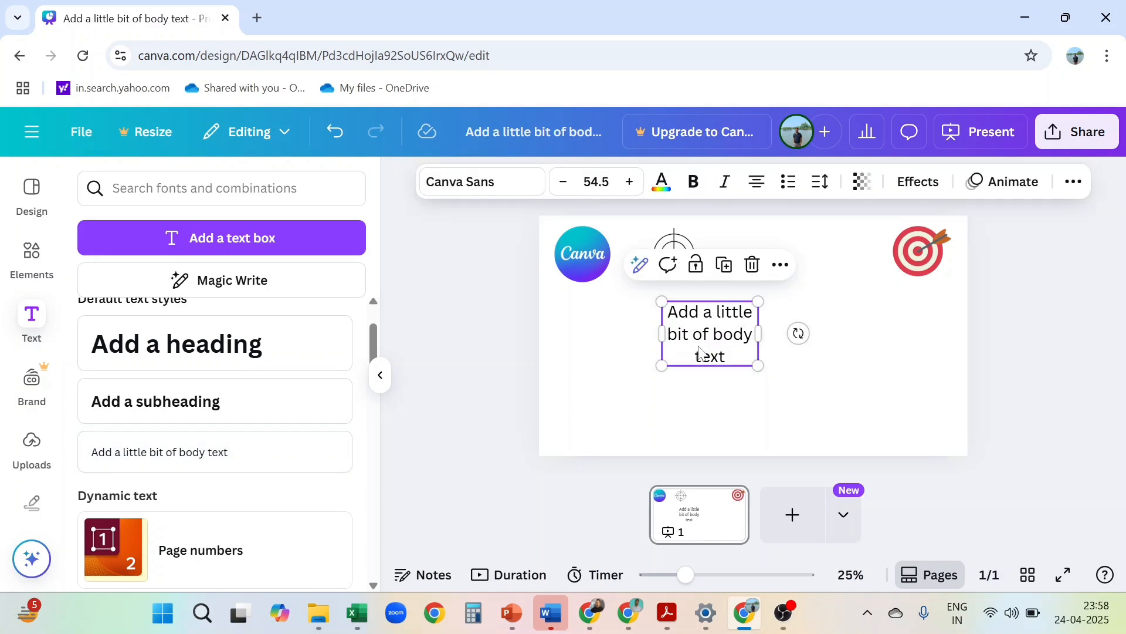
pyautogui.click(510, 188)
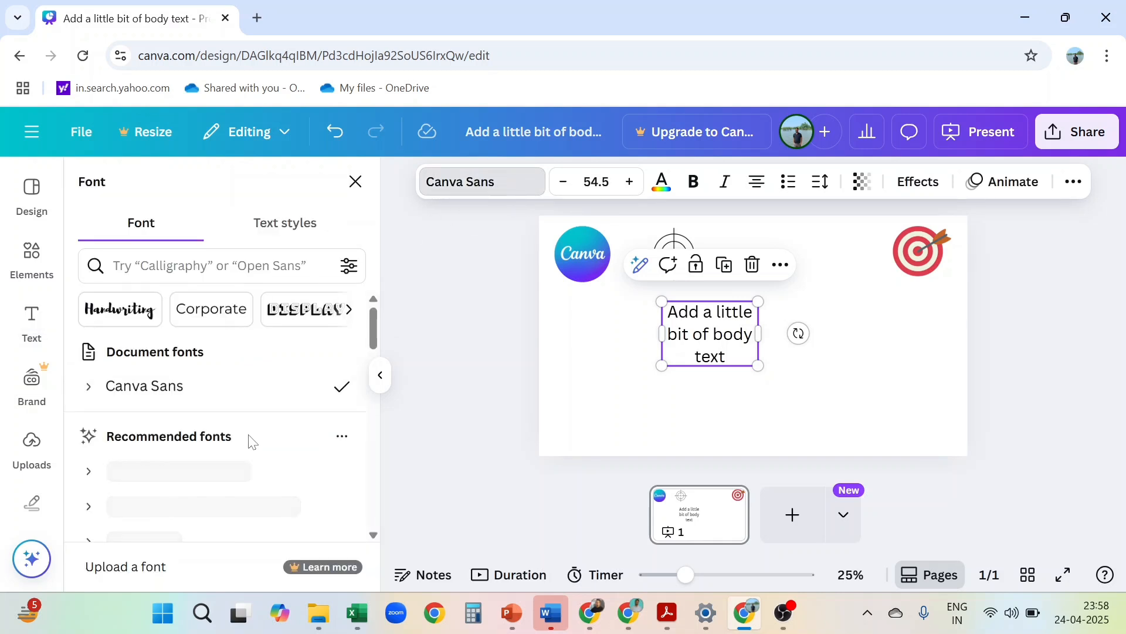
pyautogui.scroll(-2, 249, 443)
pyautogui.scroll(-4, 249, 443)
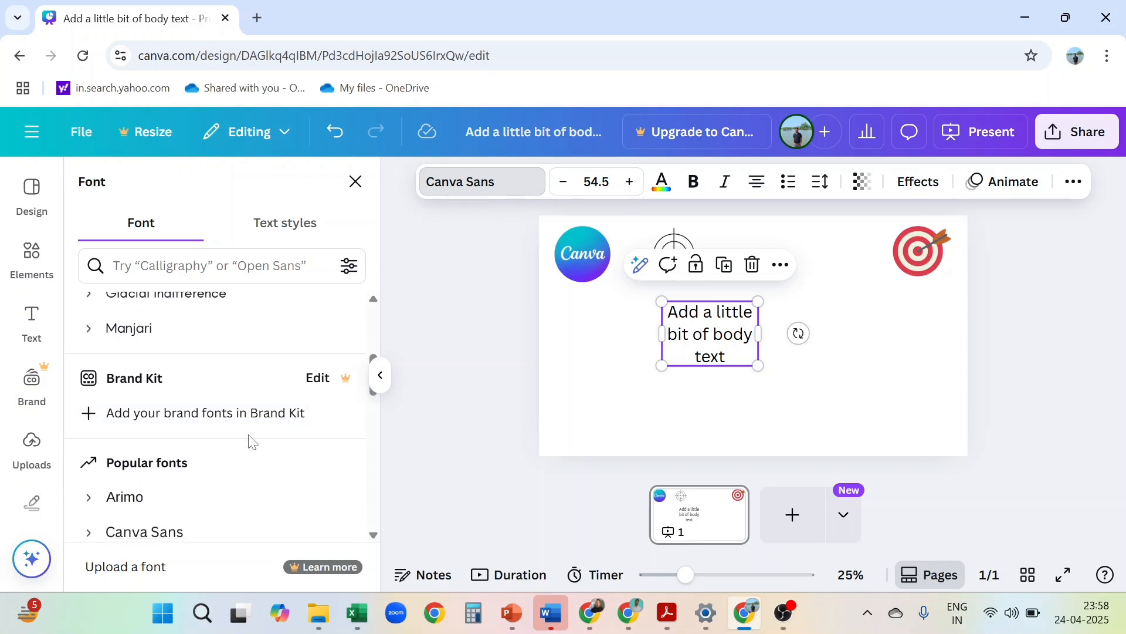
pyautogui.click(90, 327)
pyautogui.click(158, 399)
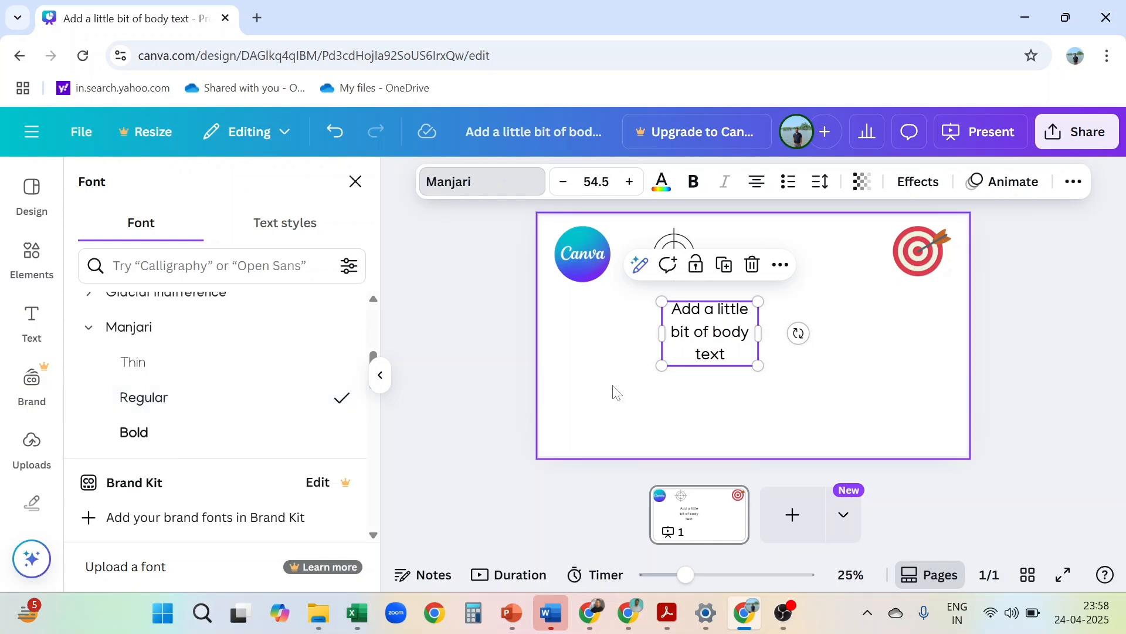
# Replace the placeholder body text with "KAISE HO MERE DOSTO, SAB THI BA ?".
pyautogui.doubleClick(732, 339)
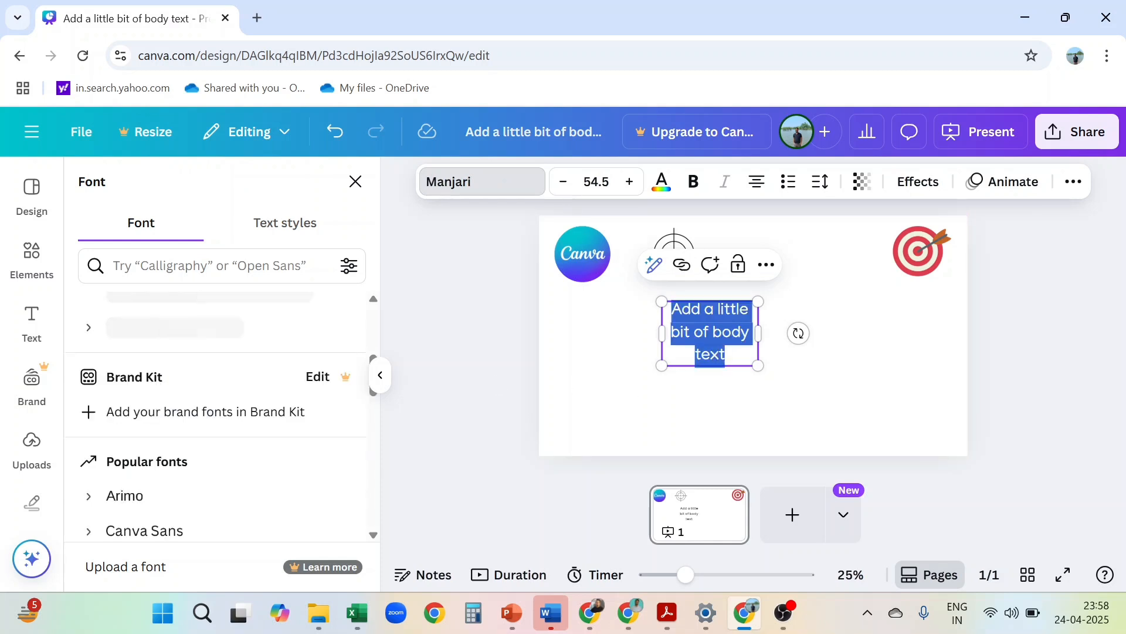
pyautogui.press('BackSpace')
pyautogui.write('KAIS')
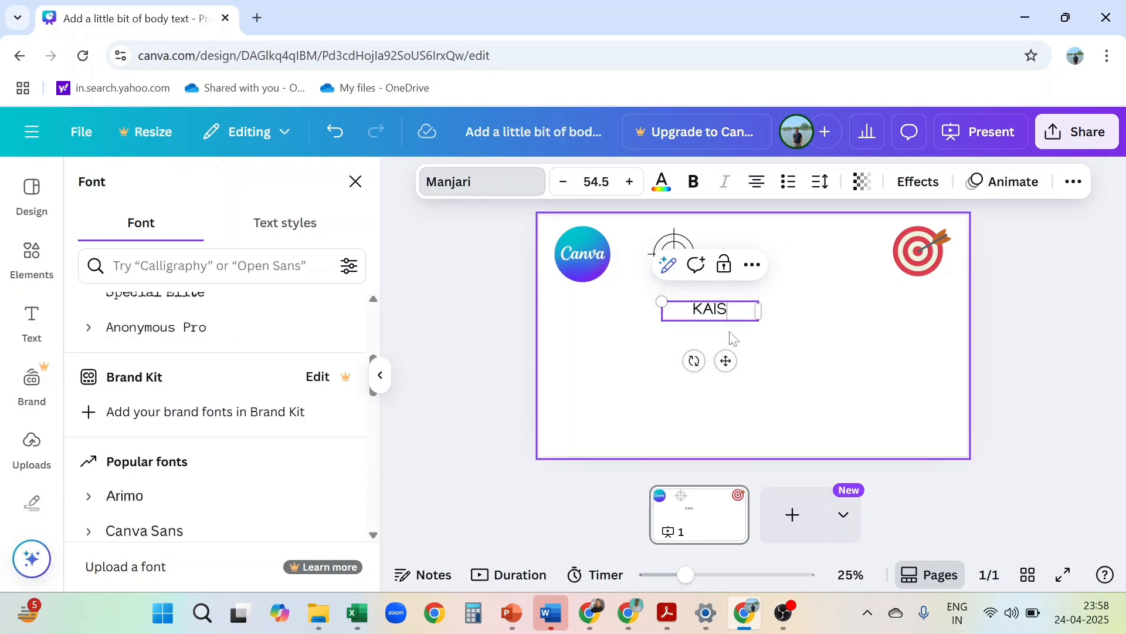
pyautogui.write('E HO MERE ')
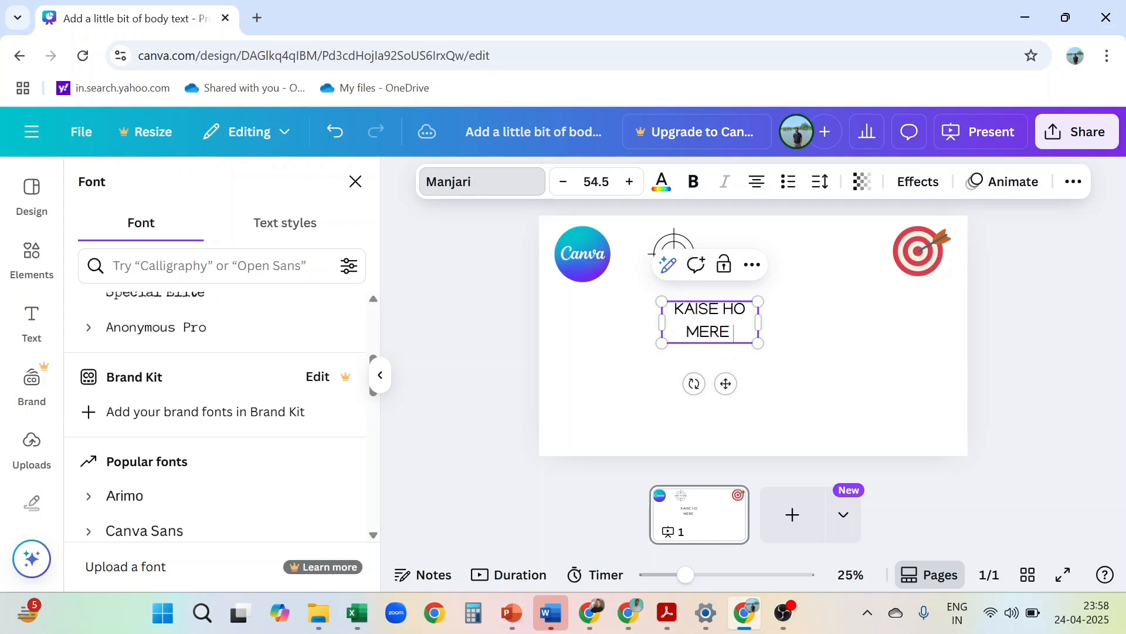
pyautogui.write('DOSTO,')
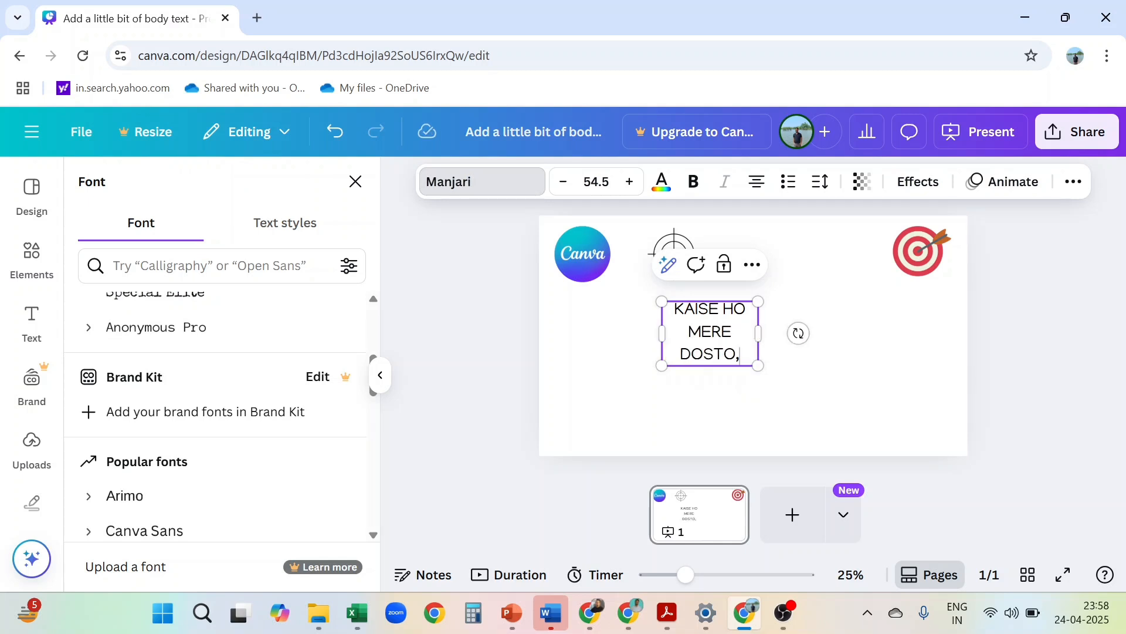
pyautogui.write(' SAB THI BA')
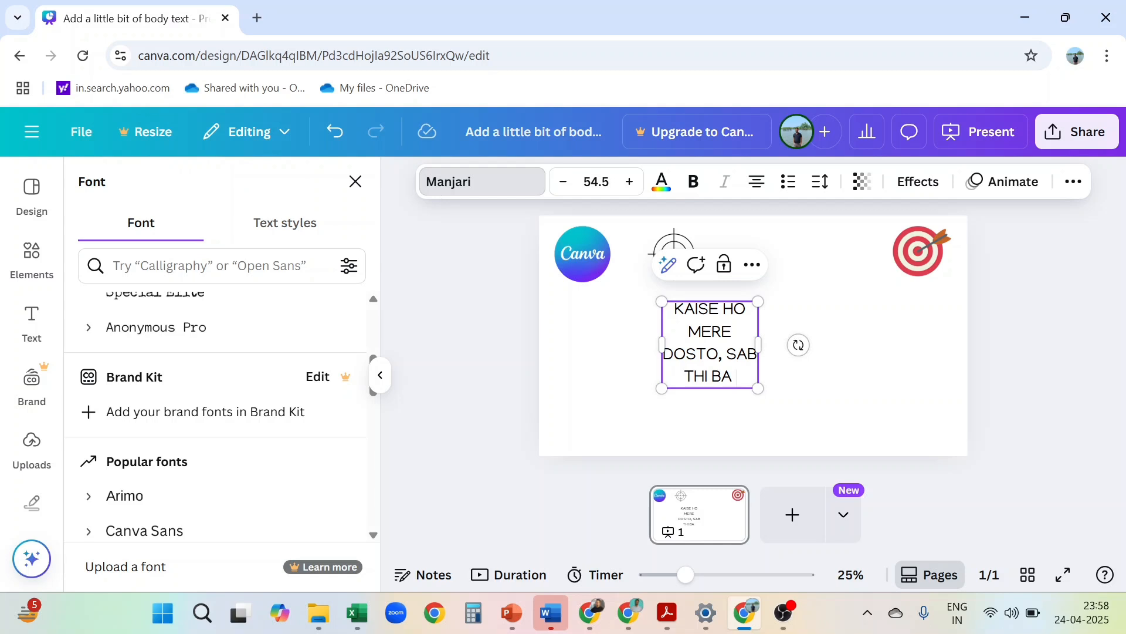
pyautogui.write(' ?')
pyautogui.click(875, 333)
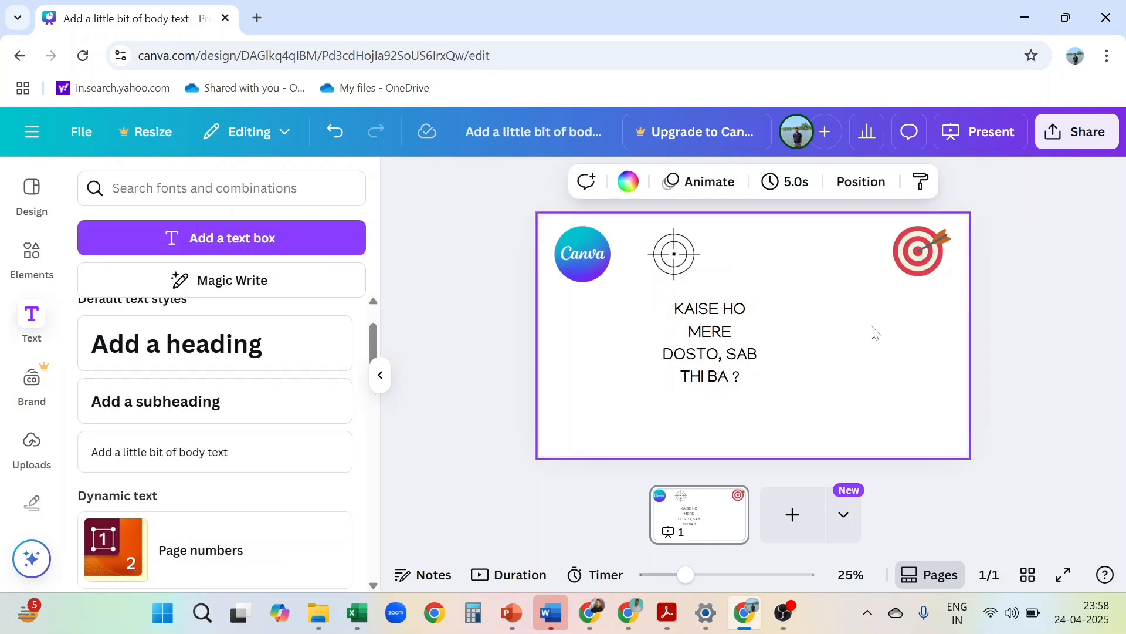
# Change the font of the "KAISE HO MERE DOSTO" text to Anton.
pyautogui.click(733, 358)
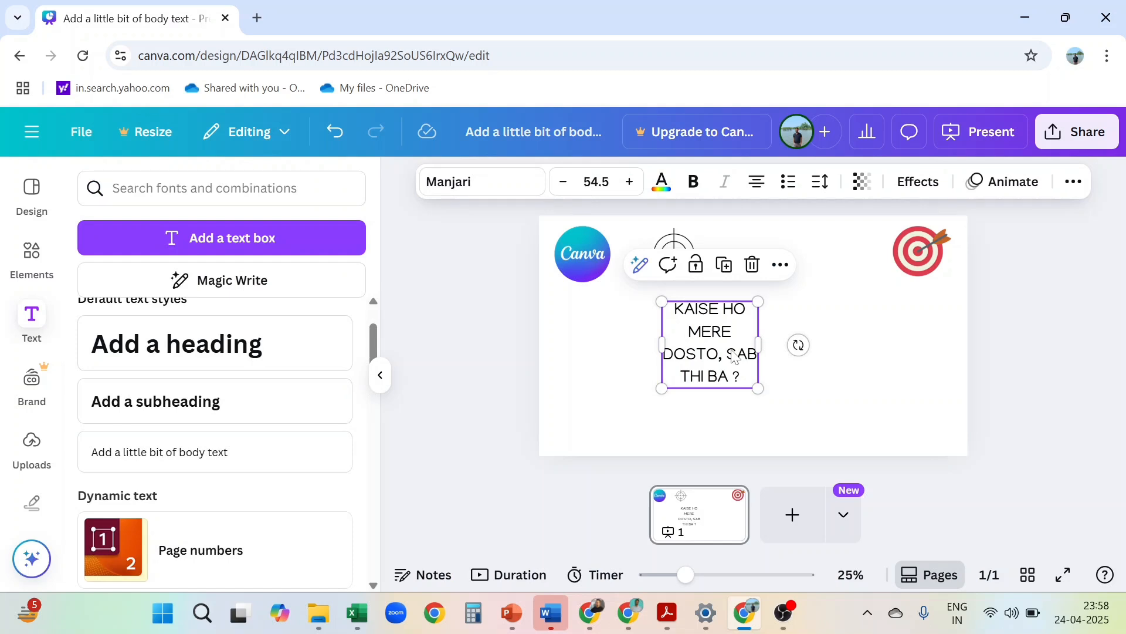
pyautogui.click(477, 181)
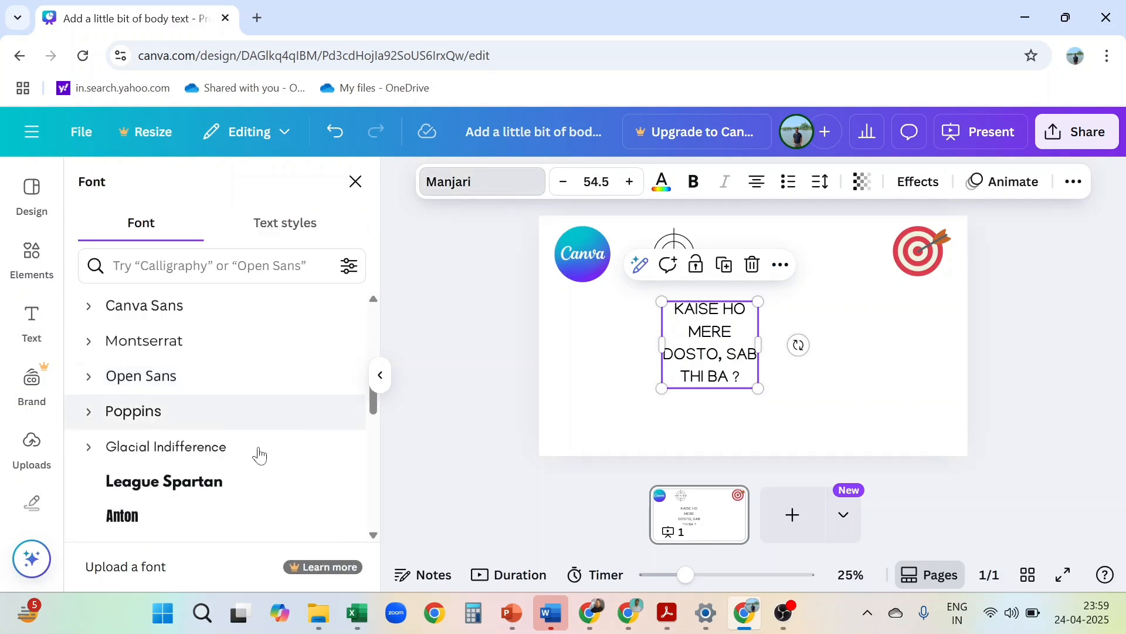
pyautogui.scroll(-2, 260, 456)
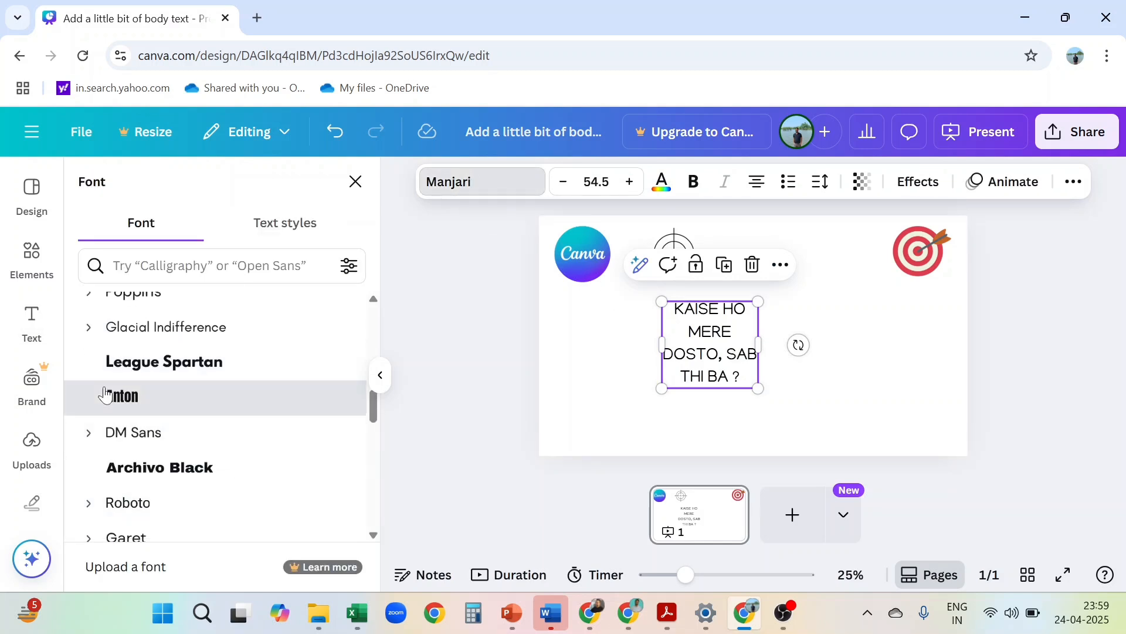
pyautogui.click(106, 395)
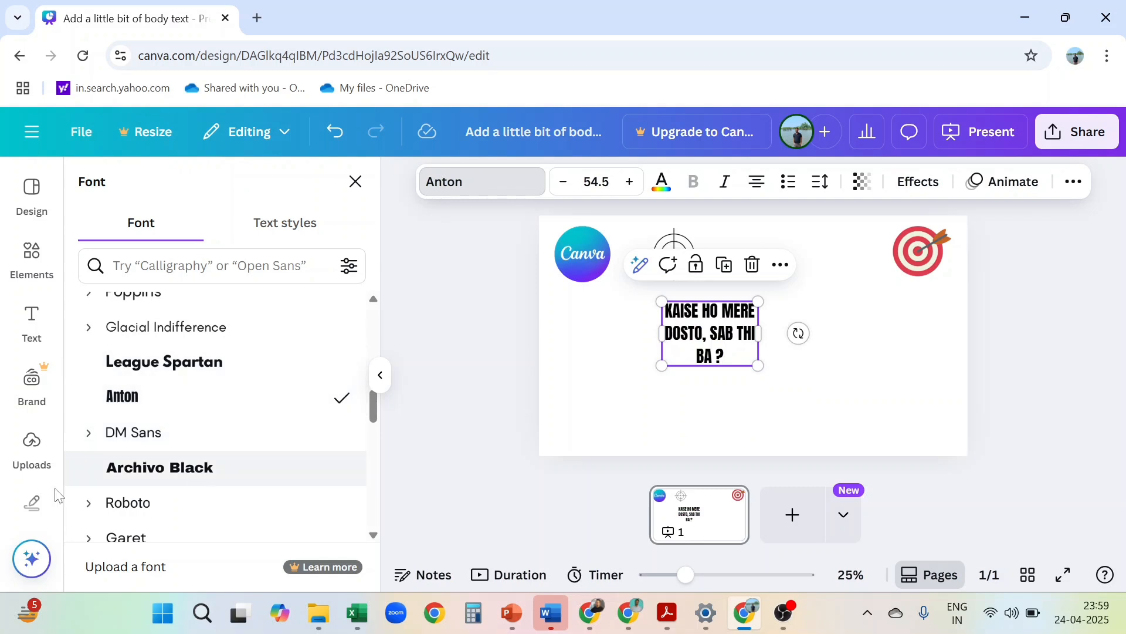
# Change the text's font to Roboto and expand its list of font weights.
pyautogui.scroll(-2, 120, 445)
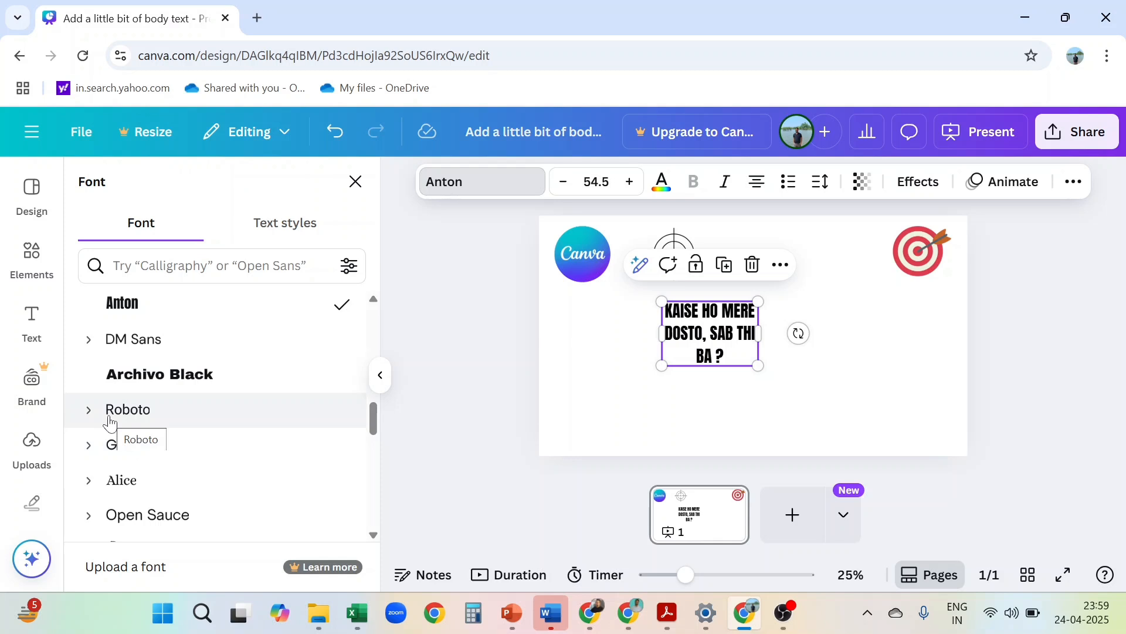
pyautogui.click(110, 421)
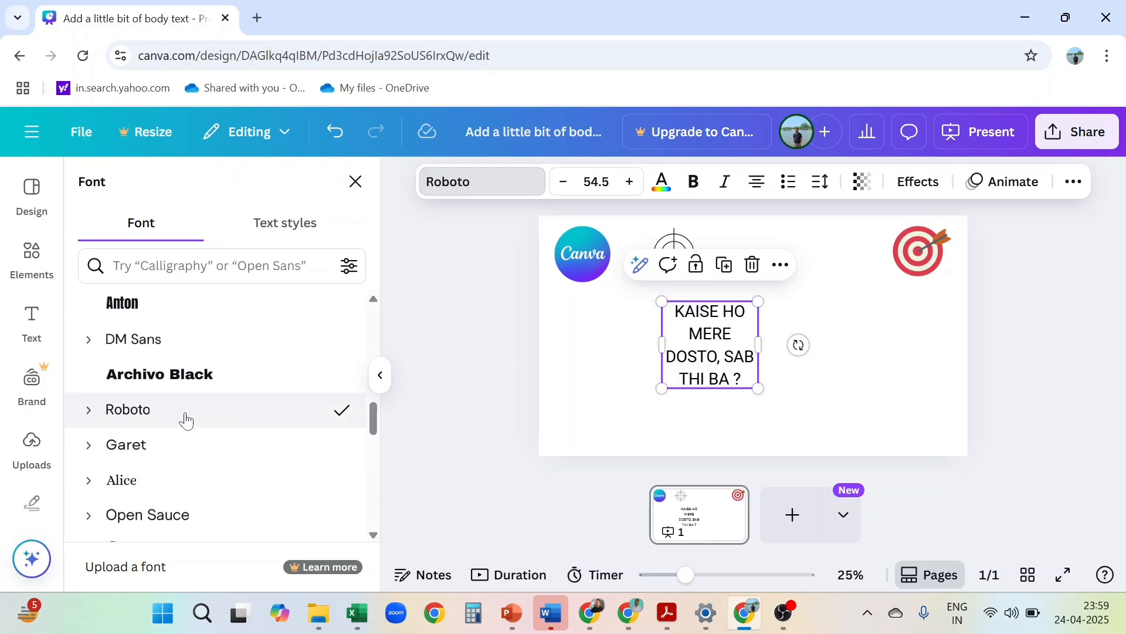
pyautogui.click(91, 413)
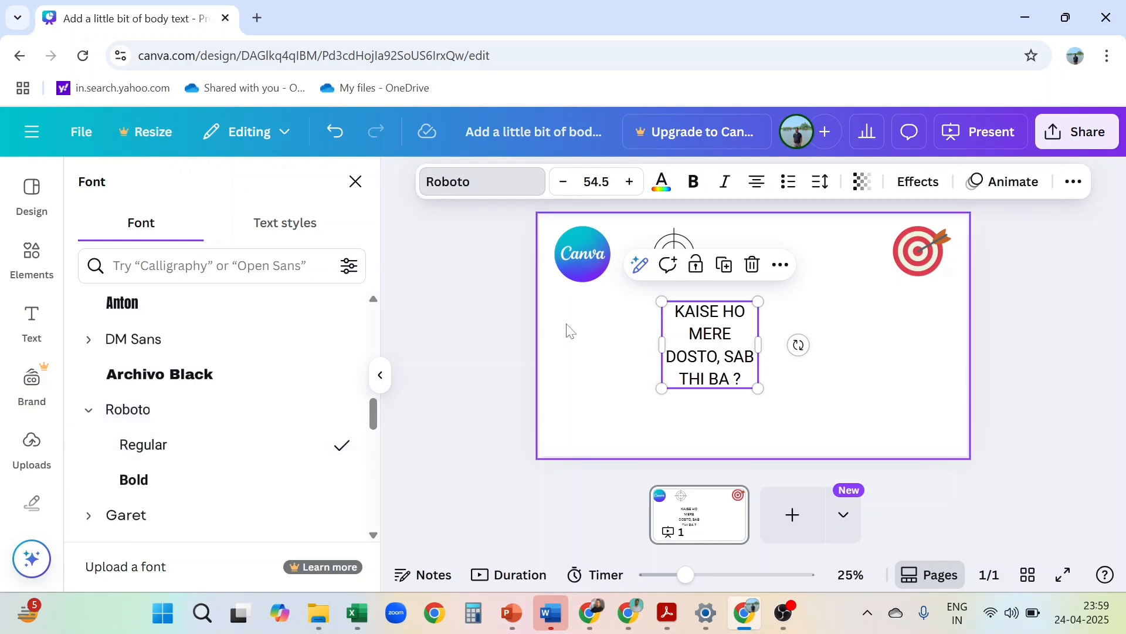
# Decrease the text's font size one point at a time by about 11 points.
pyautogui.click(564, 183)
pyautogui.click(563, 182)
pyautogui.click(564, 183)
pyautogui.click(564, 182)
pyautogui.click(564, 183)
pyautogui.click(564, 183)
pyautogui.click(563, 183)
pyautogui.click(564, 183)
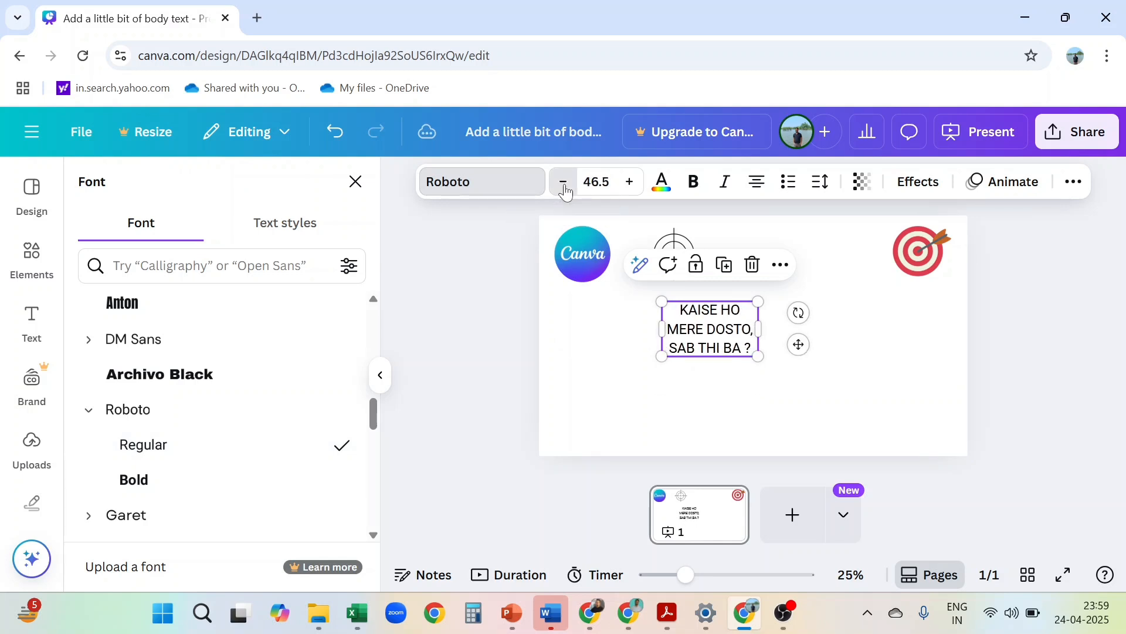
pyautogui.click(564, 183)
pyautogui.click(564, 182)
pyautogui.click(564, 182)
# Increase the text's font size one point at a time to slightly above 53.5.
pyautogui.click(630, 183)
pyautogui.click(630, 183)
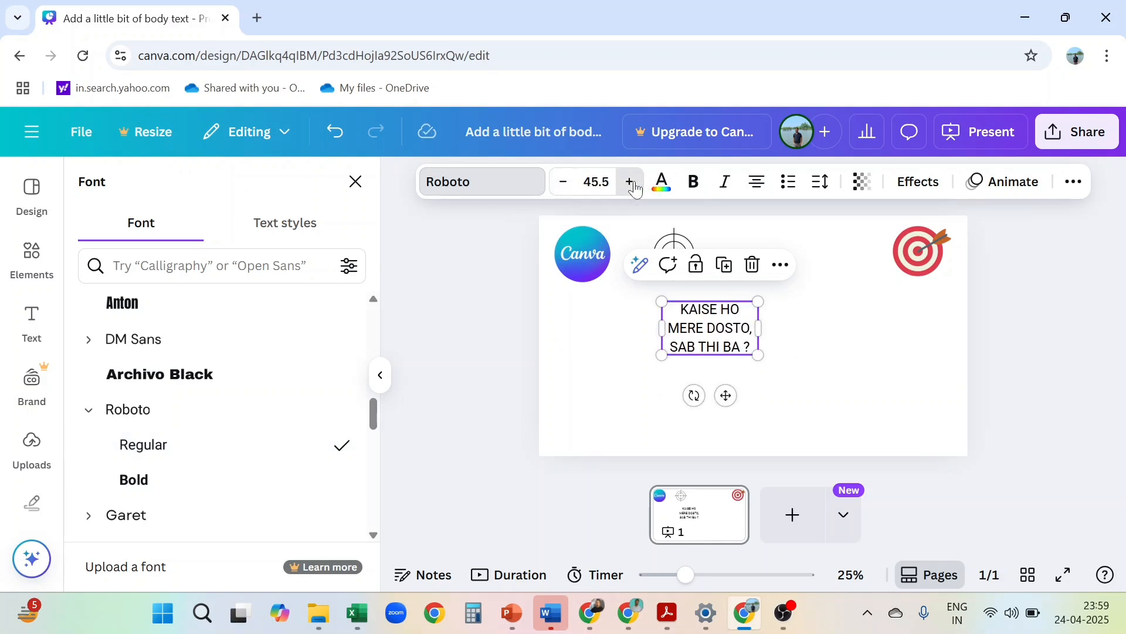
pyautogui.click(632, 183)
pyautogui.click(633, 183)
pyautogui.click(632, 183)
pyautogui.click(632, 183)
pyautogui.click(632, 183)
pyautogui.click(632, 183)
pyautogui.click(632, 183)
pyautogui.click(632, 183)
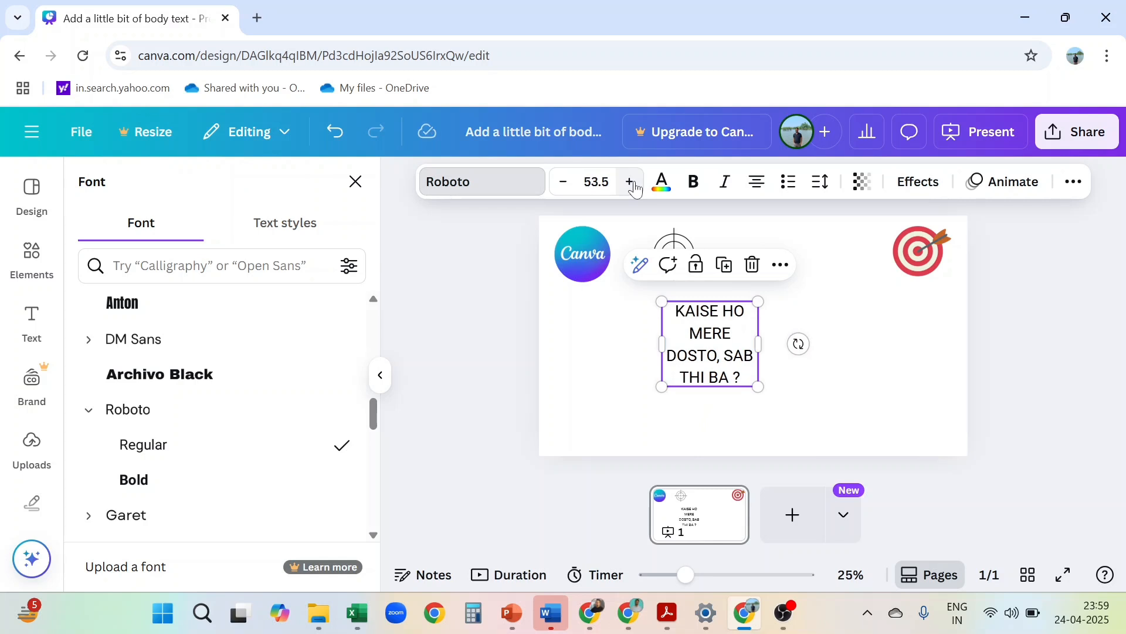
pyautogui.click(632, 183)
pyautogui.click(633, 183)
pyautogui.click(632, 183)
# Set the text's font size to 20 and deselect the text box.
pyautogui.click(597, 182)
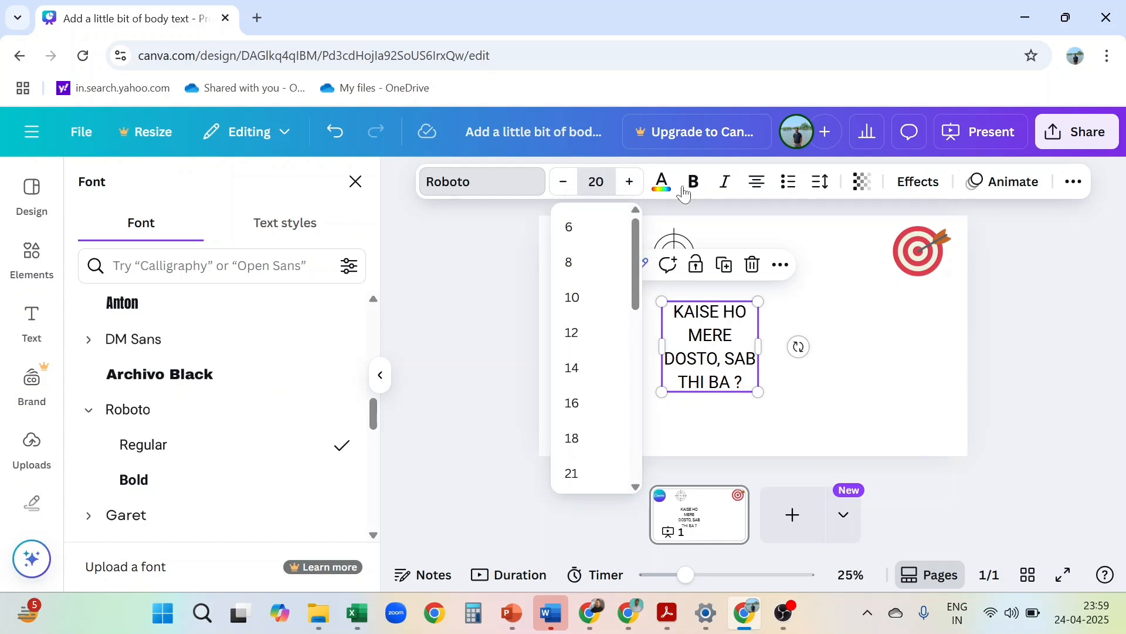
pyautogui.click(913, 329)
pyautogui.click(917, 332)
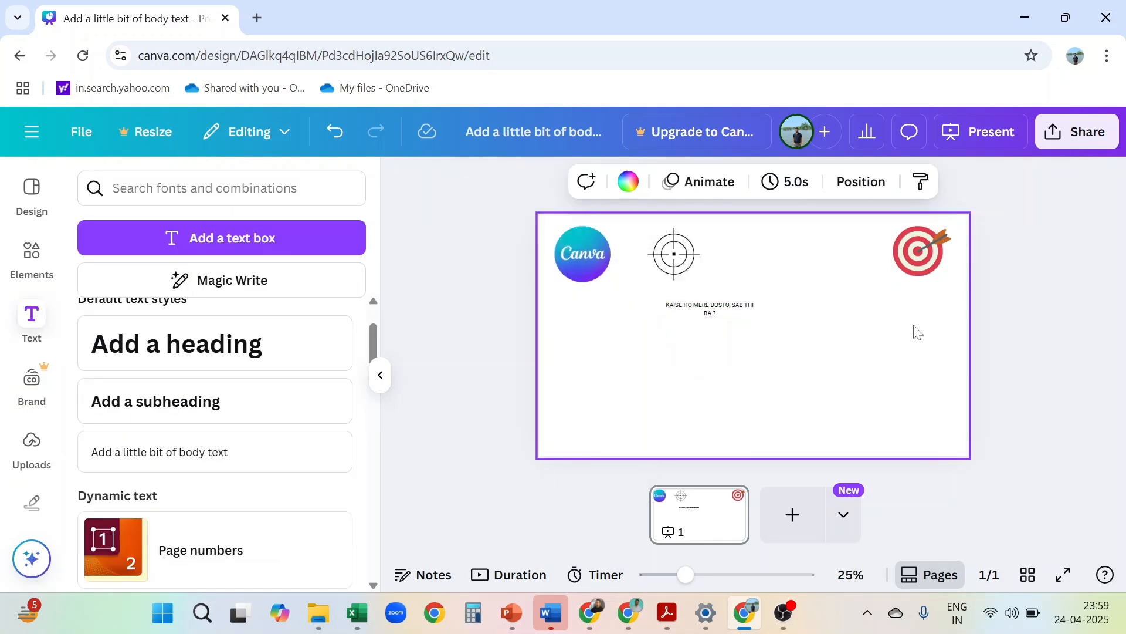
# Widen the "KAISE HO MERE DOSTO" text box and increase its font size to 46.
pyautogui.click(752, 308)
pyautogui.moveTo(758, 309); pyautogui.dragTo(811, 314)
pyautogui.click(629, 182)
pyautogui.click(630, 182)
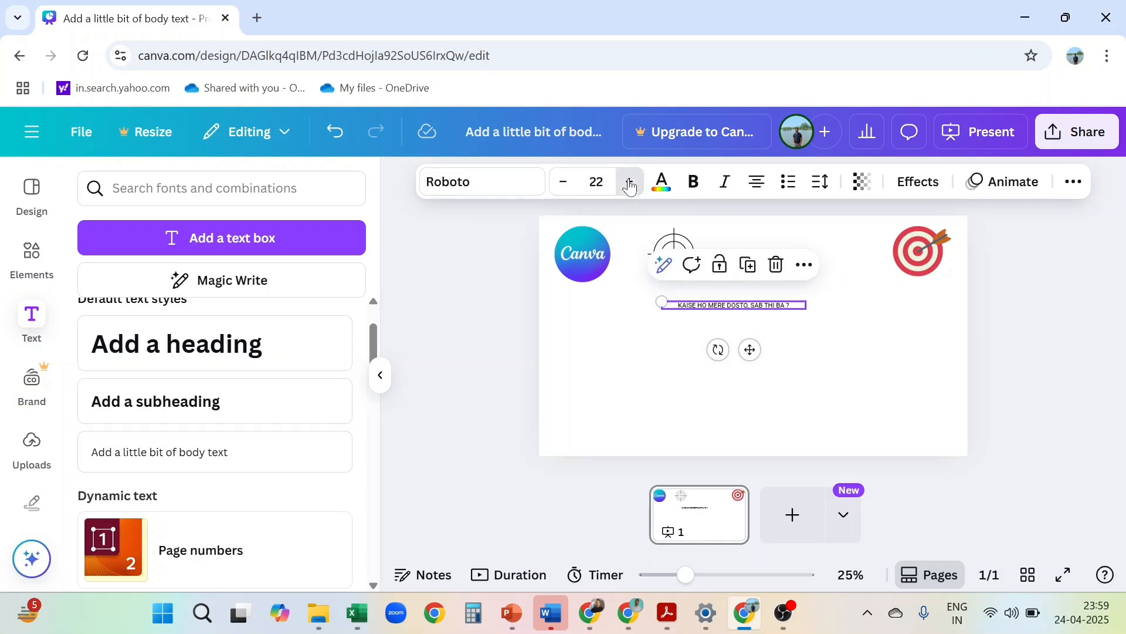
pyautogui.click(629, 183)
pyautogui.click(630, 182)
pyautogui.click(630, 183)
pyautogui.click(629, 183)
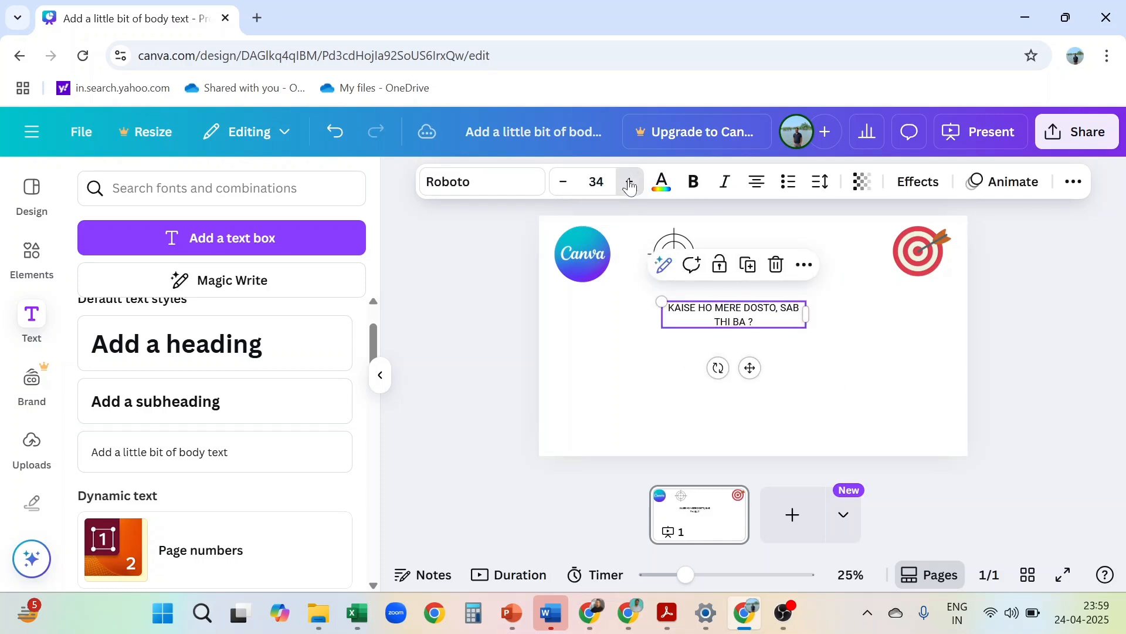
pyautogui.click(629, 183)
pyautogui.click(630, 182)
pyautogui.click(630, 182)
pyautogui.click(630, 182)
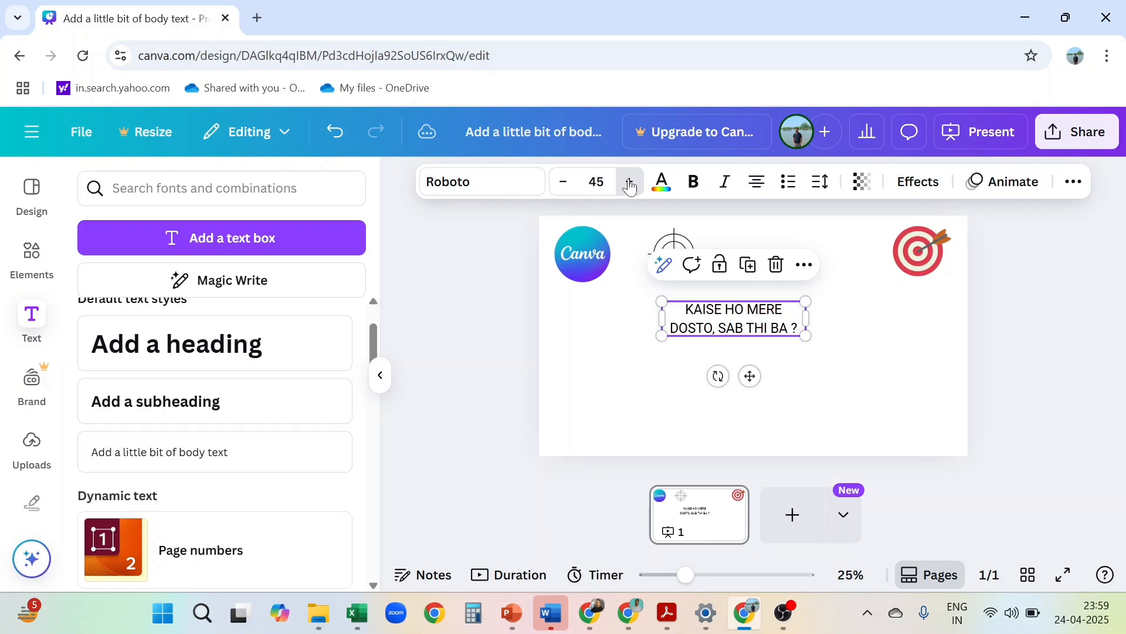
pyautogui.click(629, 182)
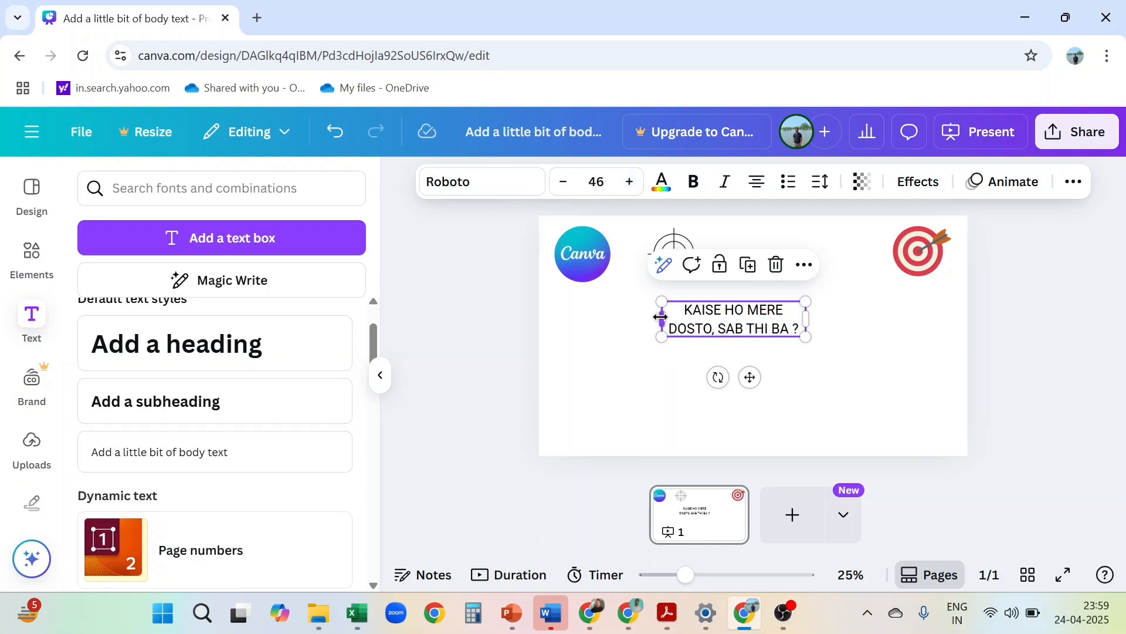
# Widen the text box until the sentence fits on one line and centre it horizontally below the graphics.
pyautogui.moveTo(661, 317); pyautogui.dragTo(558, 316)
pyautogui.moveTo(703, 355); pyautogui.dragTo(770, 364)
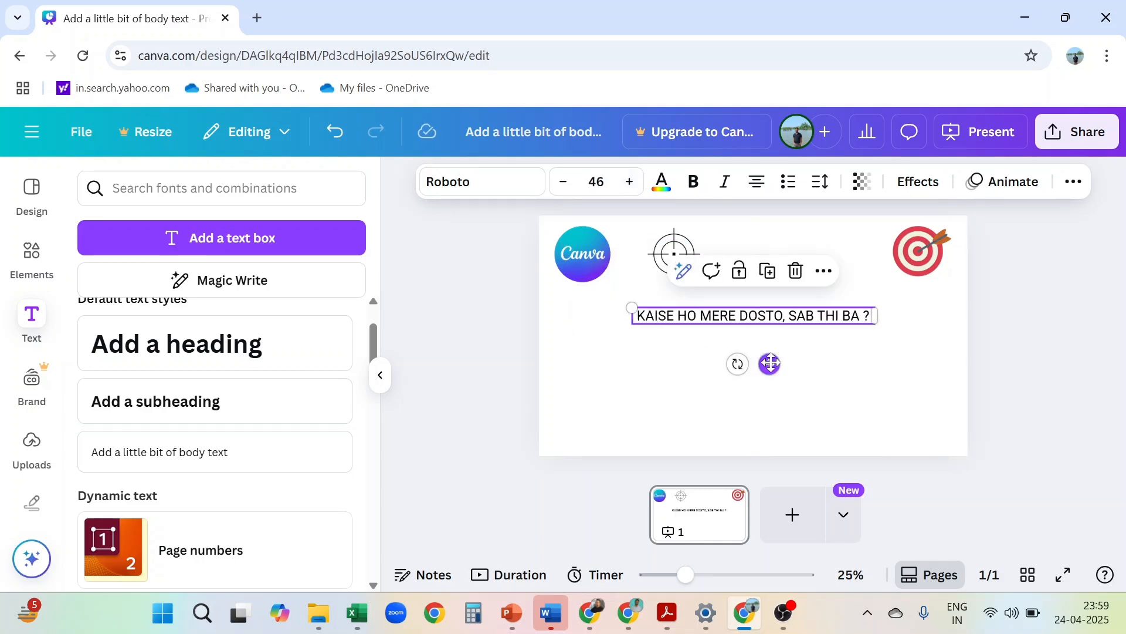
# Change the text colour to the light blue from the default solid colours.
pyautogui.click(661, 182)
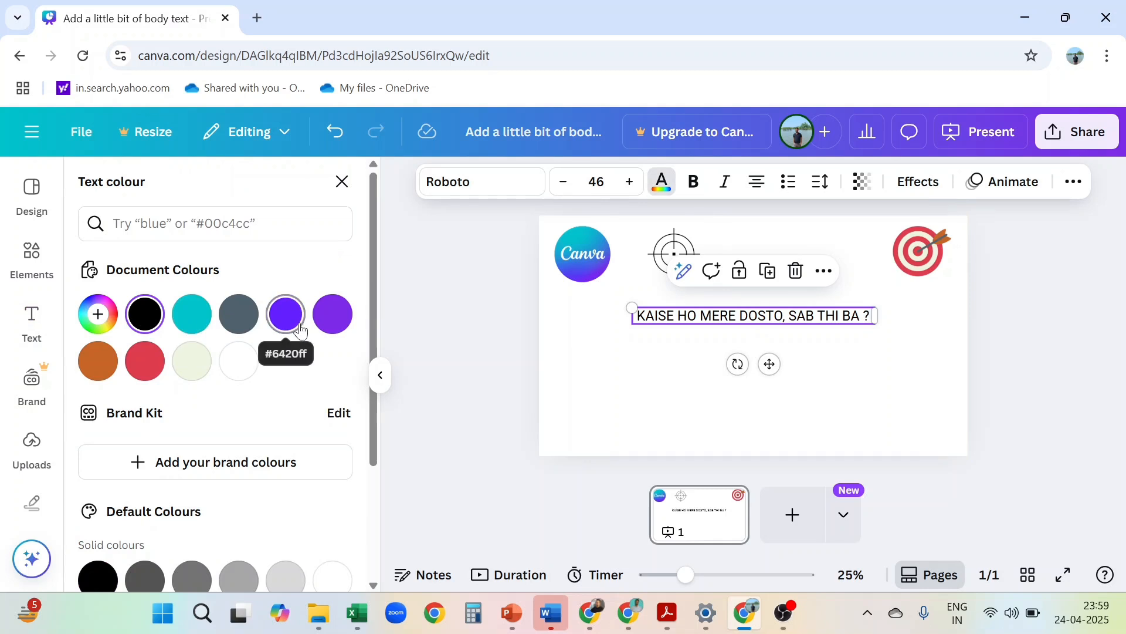
pyautogui.scroll(-3, 276, 503)
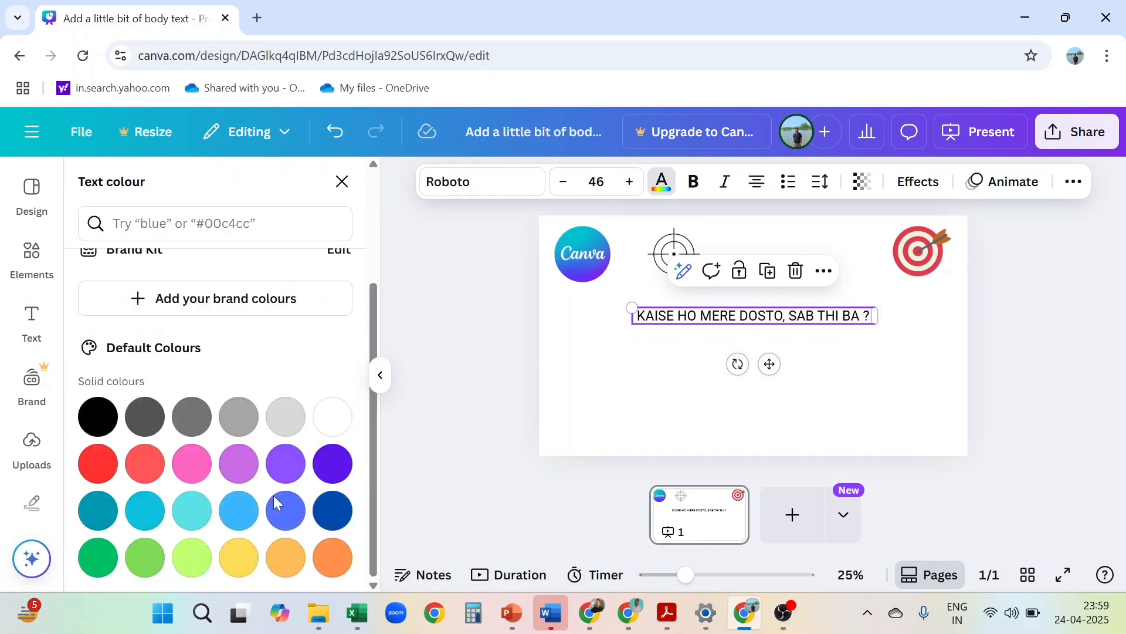
pyautogui.click(237, 512)
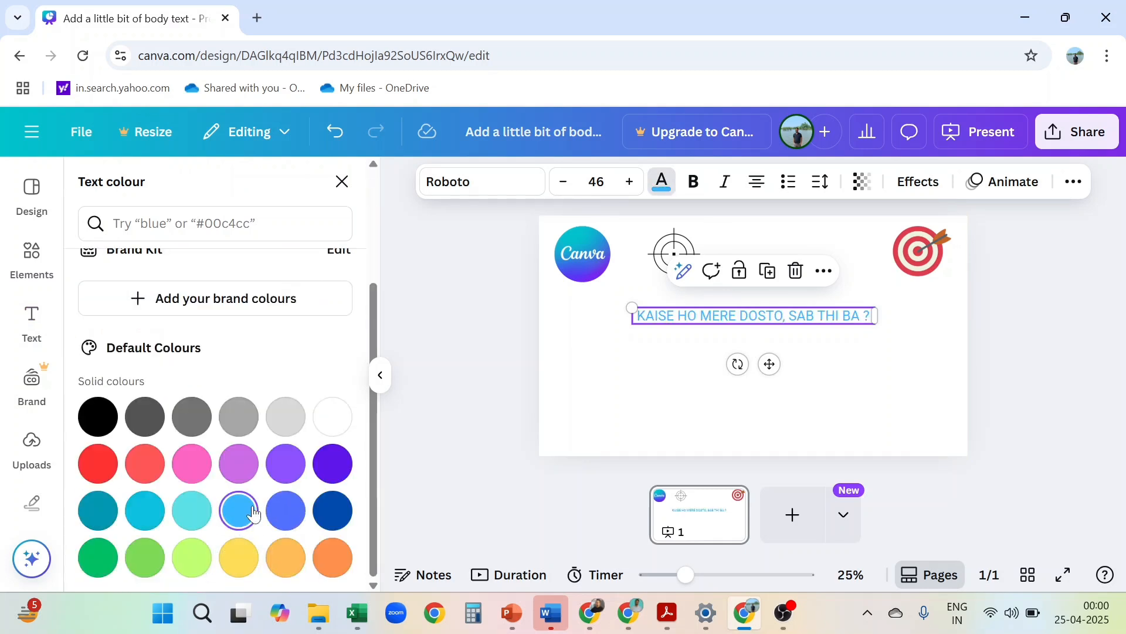
# Change the sentence's text colour to black from the default solid colours and close the colour choices.
pyautogui.click(348, 513)
pyautogui.click(90, 420)
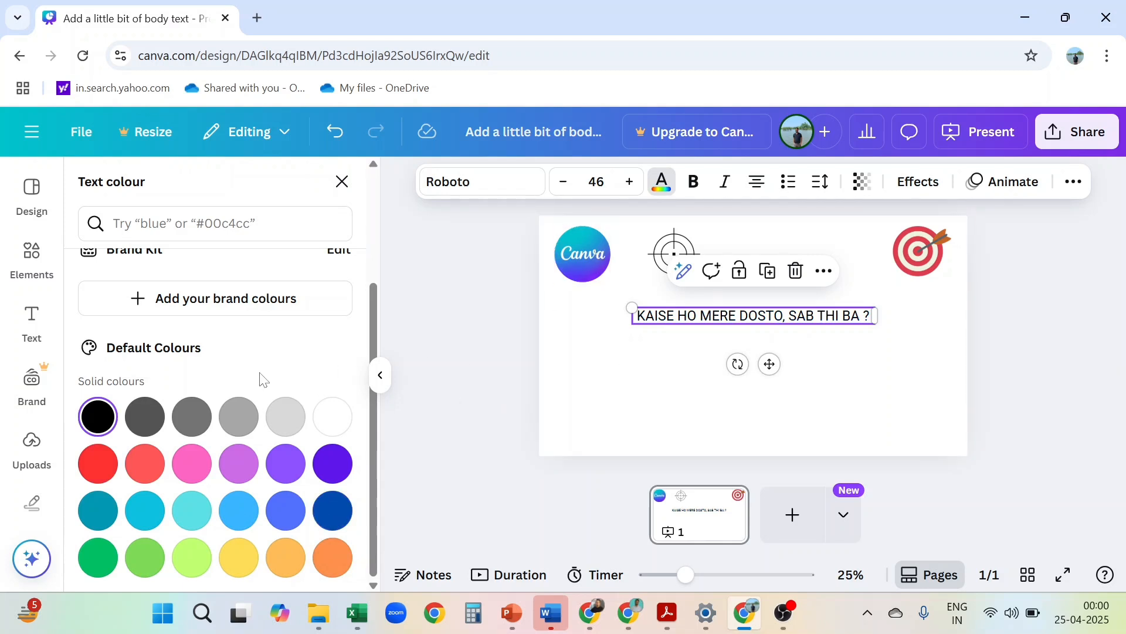
pyautogui.scroll(3, 262, 377)
pyautogui.scroll(-1, 263, 381)
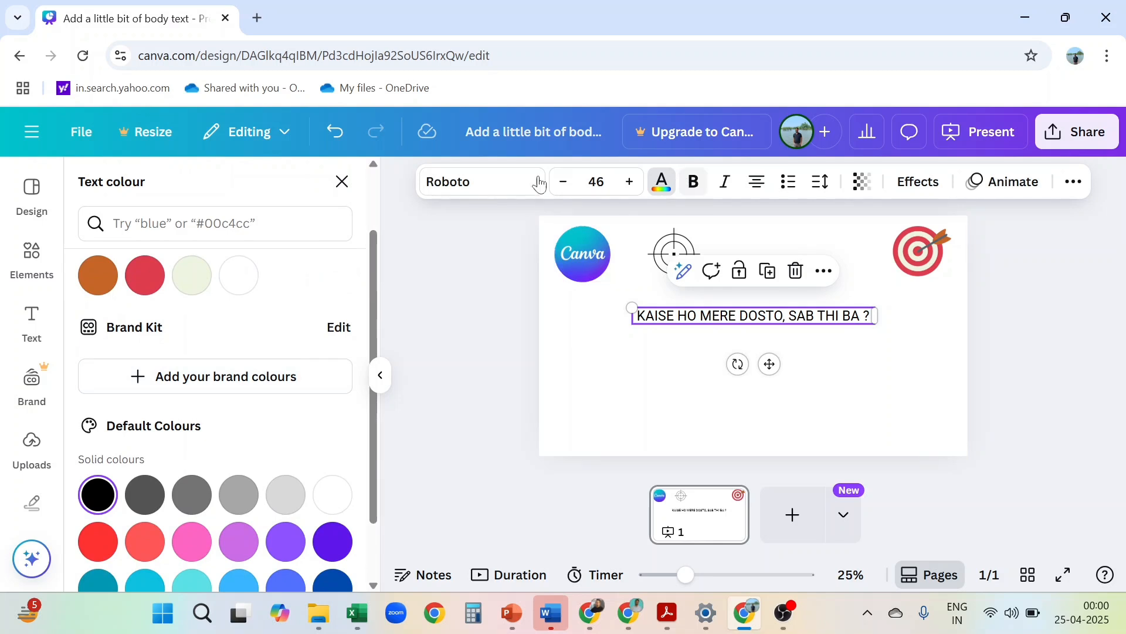
pyautogui.click(342, 182)
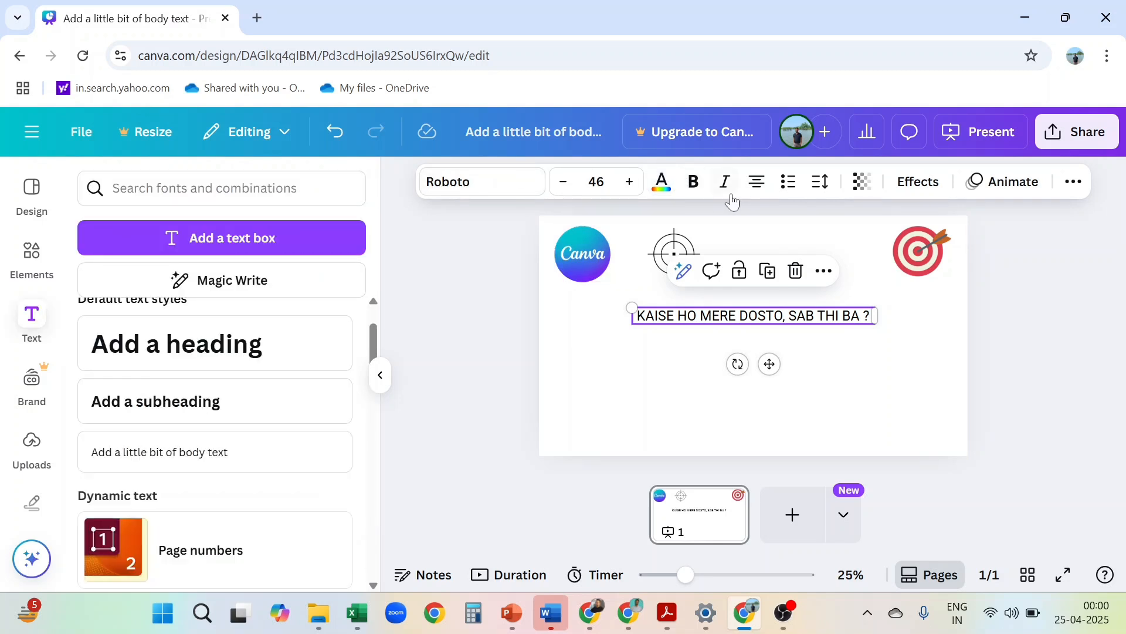
# Change the sentence's text colour to the dark blue from the default solid colours.
pyautogui.click(663, 183)
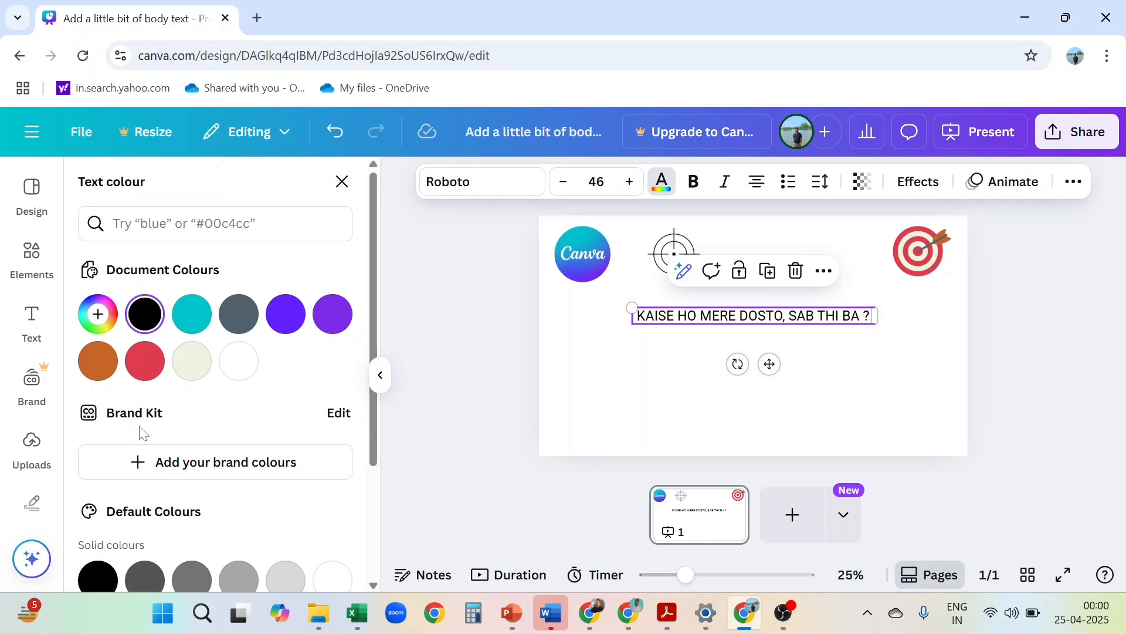
pyautogui.scroll(-3, 141, 434)
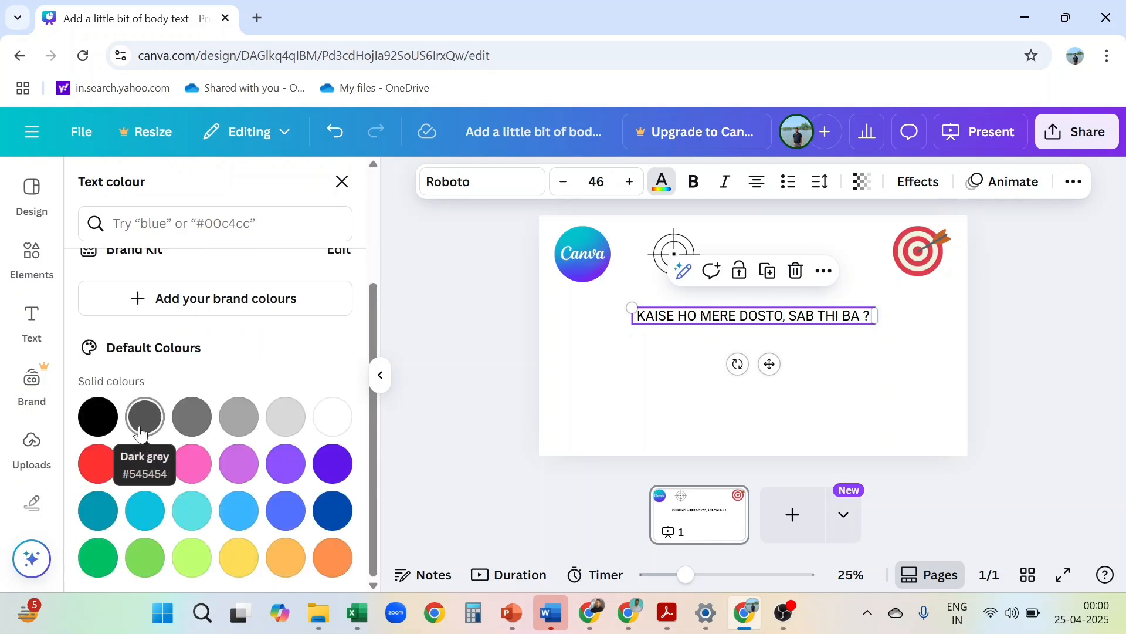
pyautogui.click(330, 511)
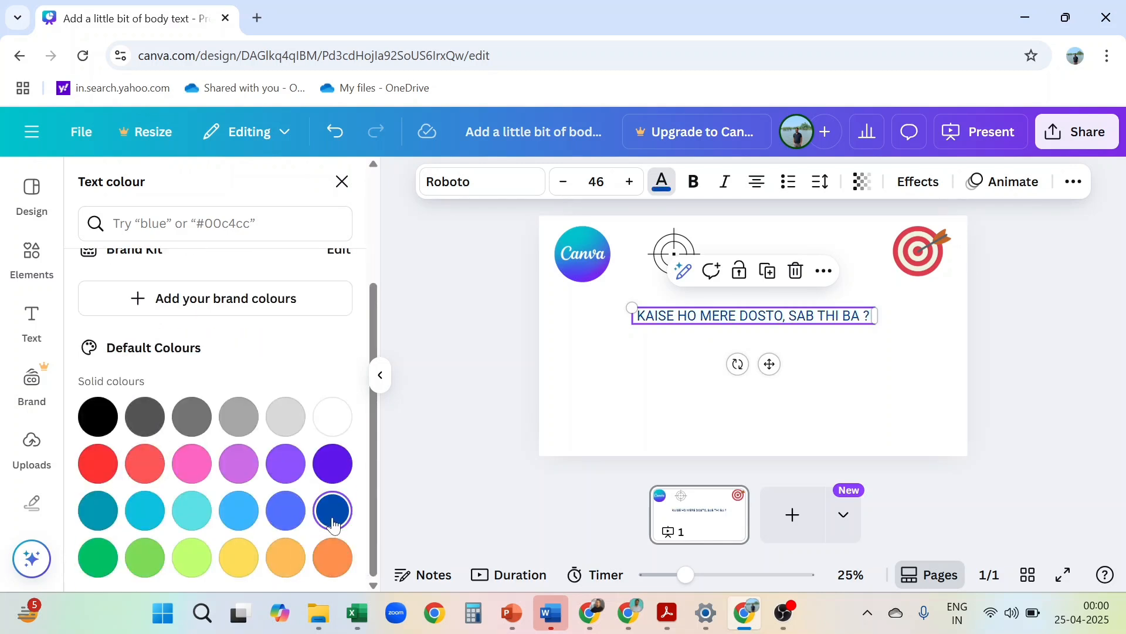
# Make the sentence bold and italic and set its alignment to justified.
pyautogui.click(701, 188)
pyautogui.click(701, 189)
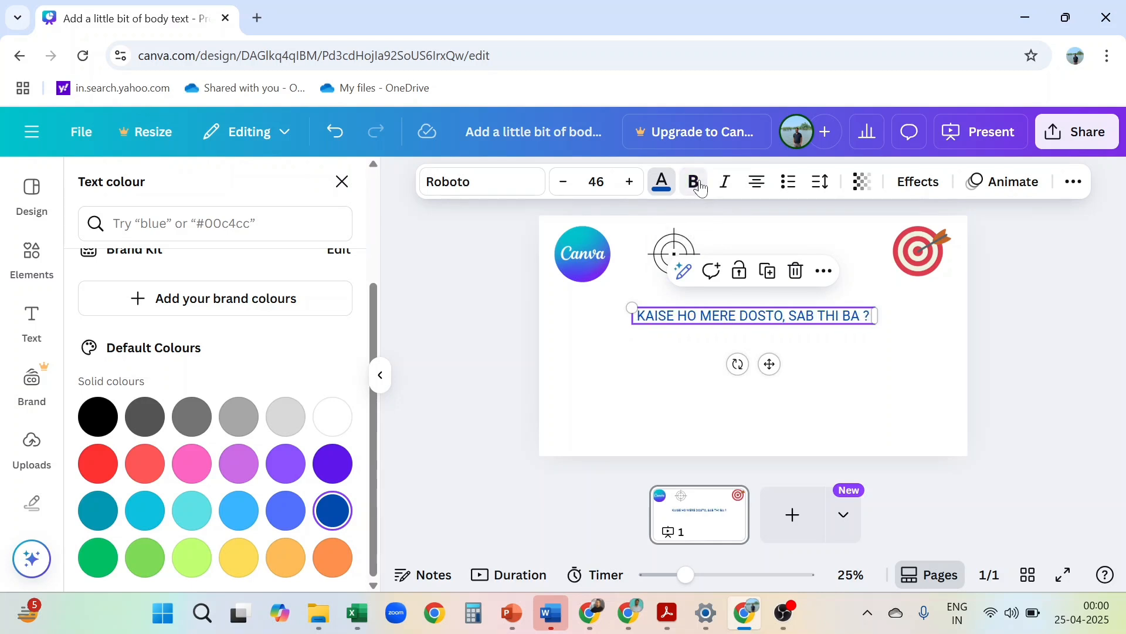
pyautogui.click(702, 189)
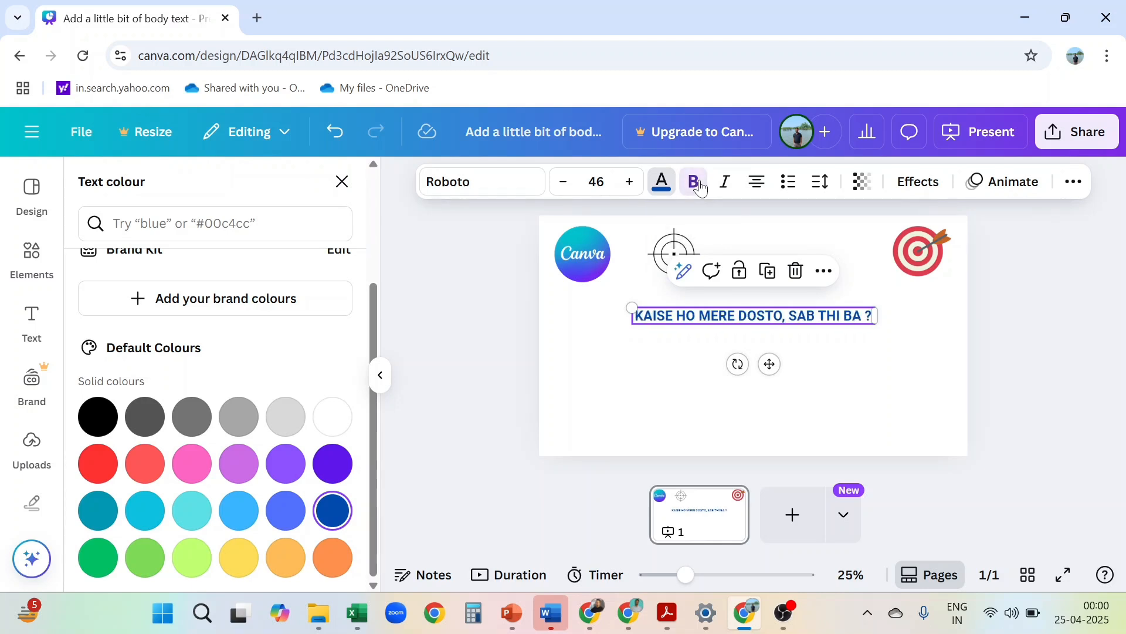
pyautogui.click(727, 189)
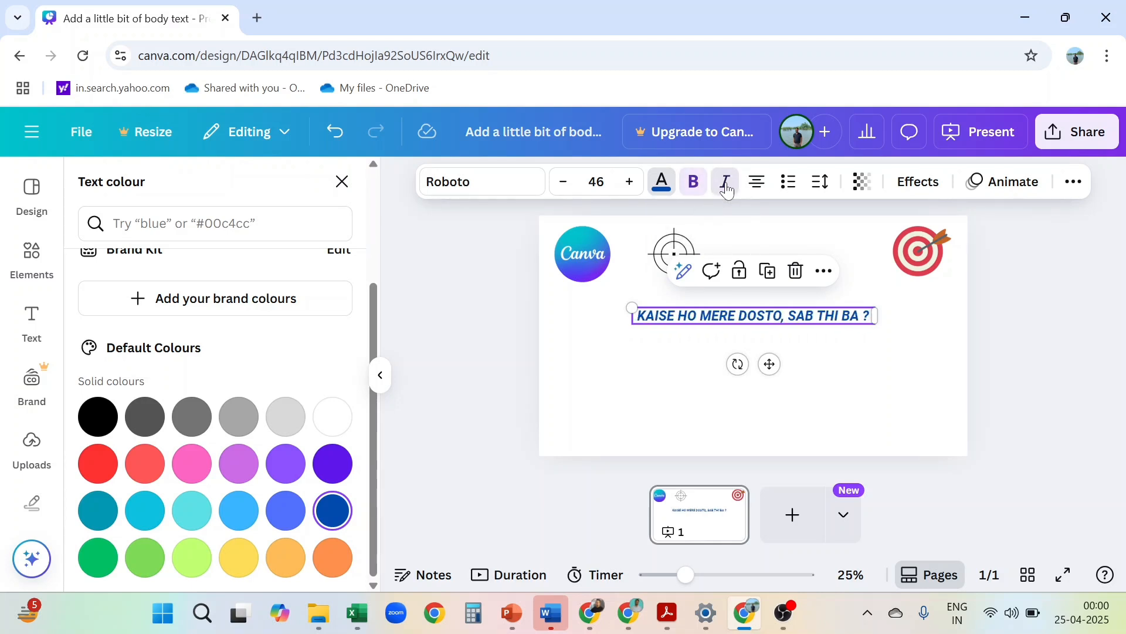
pyautogui.click(758, 192)
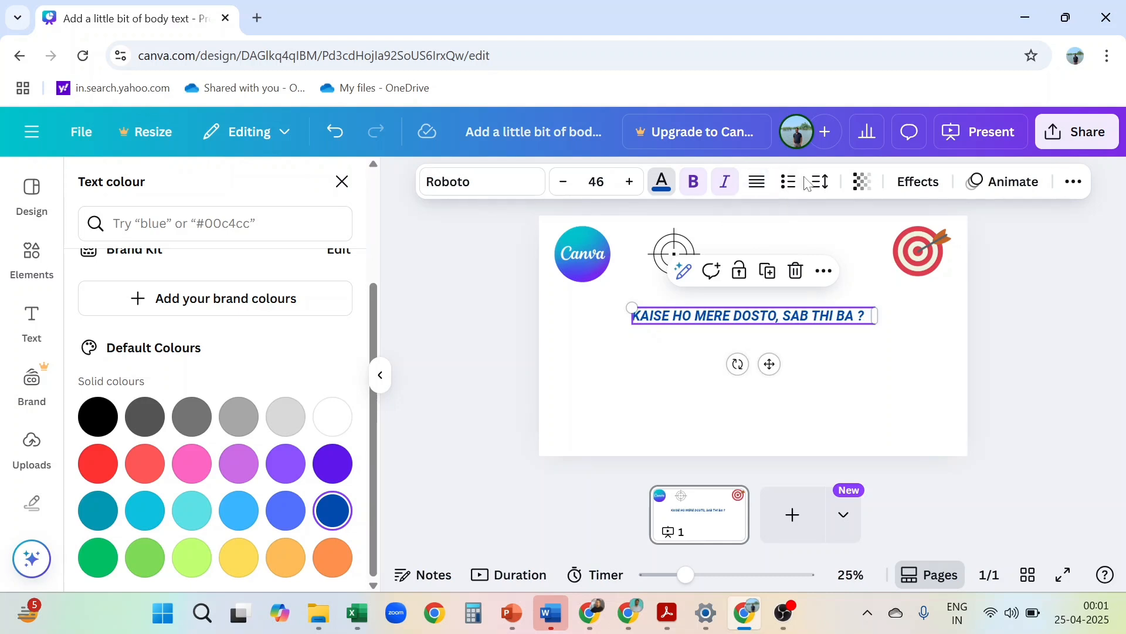
# Try formatting the sentence as a bulleted list and remove the list formatting again.
pyautogui.click(787, 187)
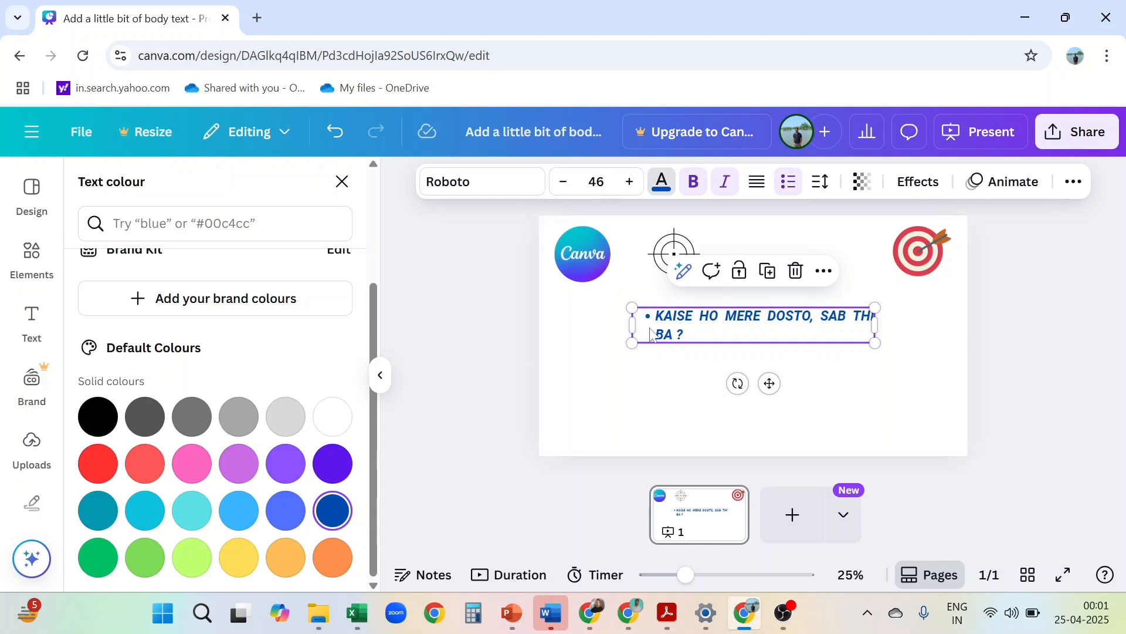
pyautogui.click(788, 183)
pyautogui.click(789, 182)
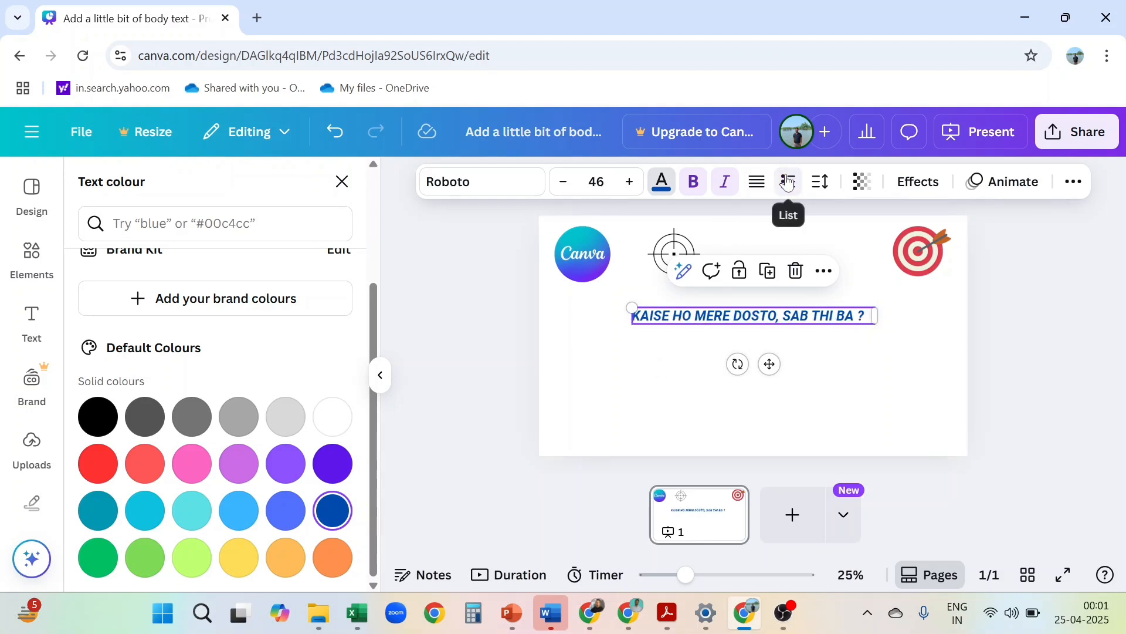
# Reduce the sentence's letter spacing to -200, deselect the text box and select it again.
pyautogui.click(823, 182)
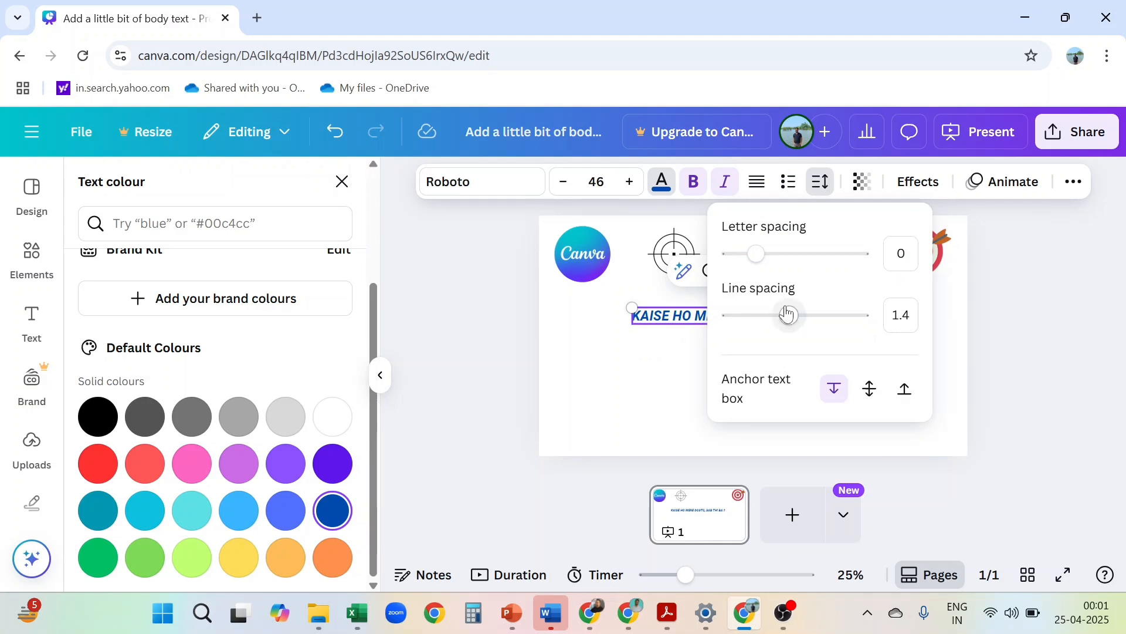
pyautogui.moveTo(761, 254); pyautogui.dragTo(720, 258)
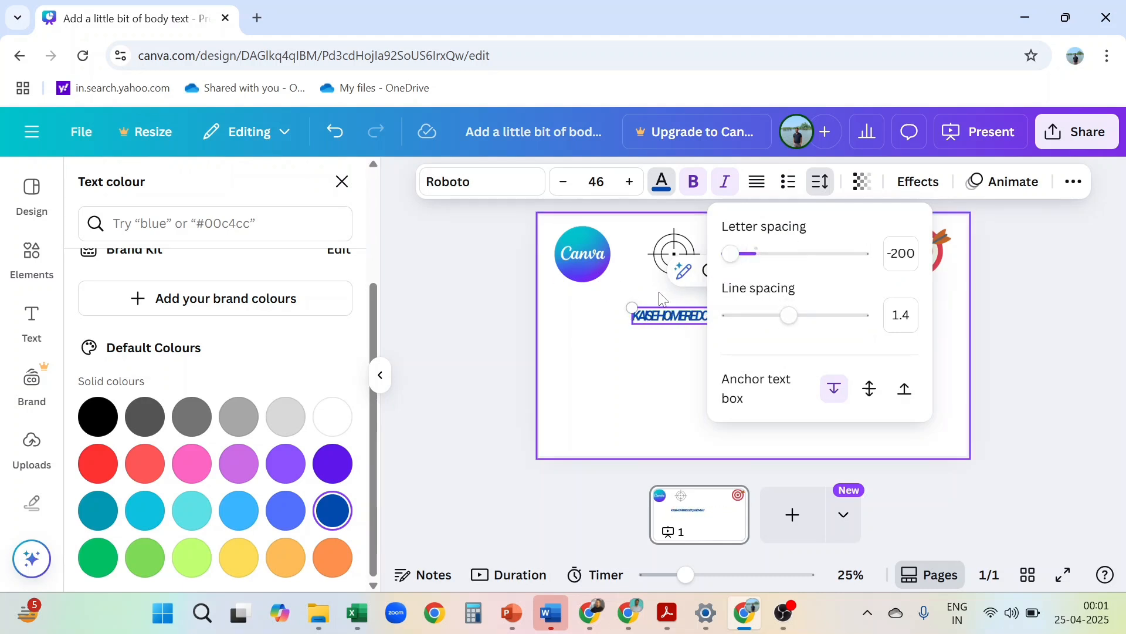
pyautogui.click(617, 402)
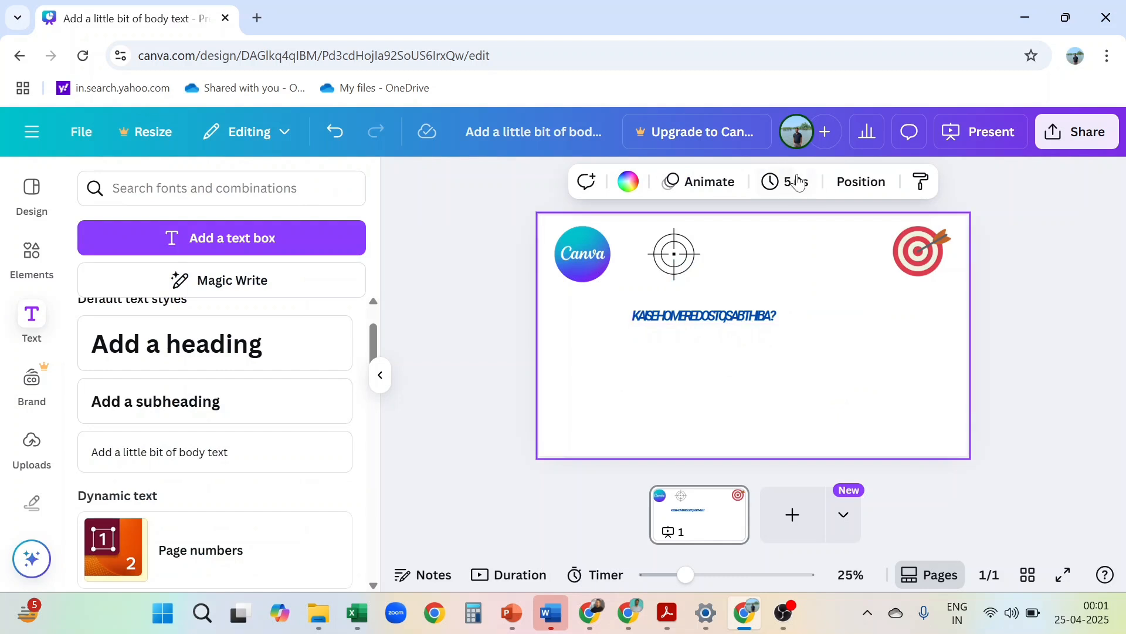
pyautogui.click(731, 315)
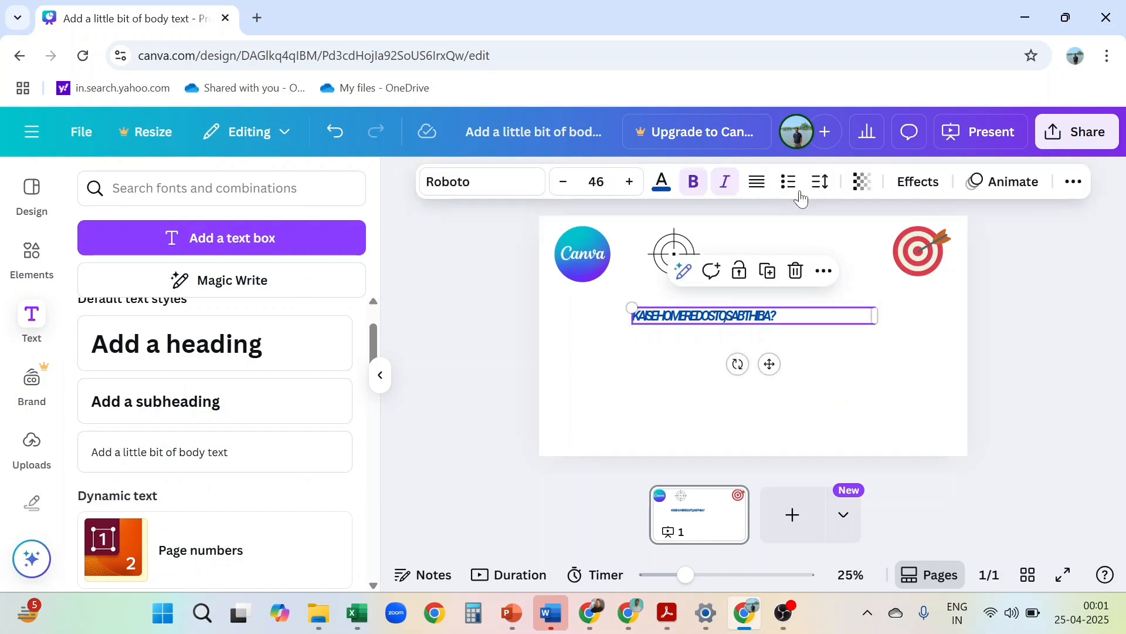
# Set the sentence's letter spacing back to 0 and its line spacing to 1.32.
pyautogui.click(823, 182)
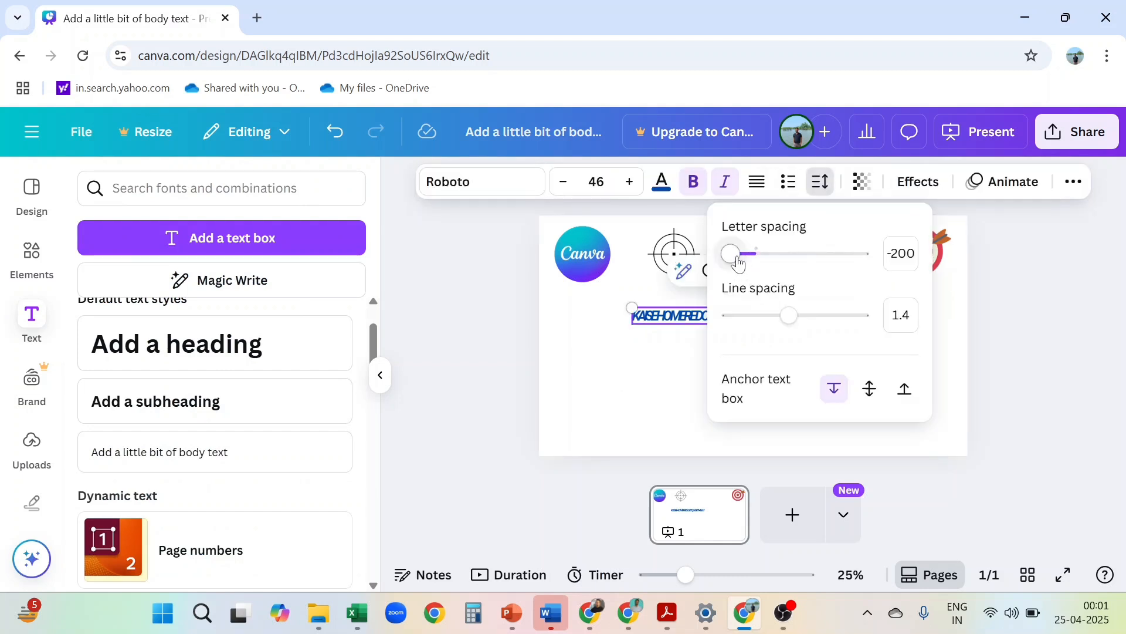
pyautogui.moveTo(737, 262); pyautogui.dragTo(761, 264)
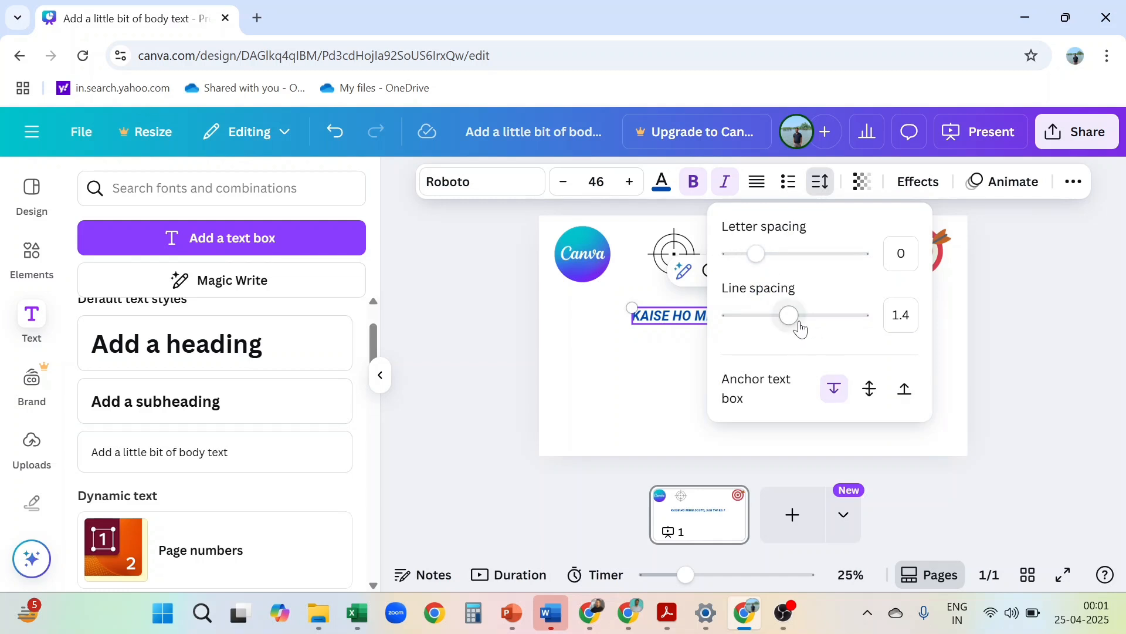
pyautogui.moveTo(790, 317); pyautogui.dragTo(786, 343)
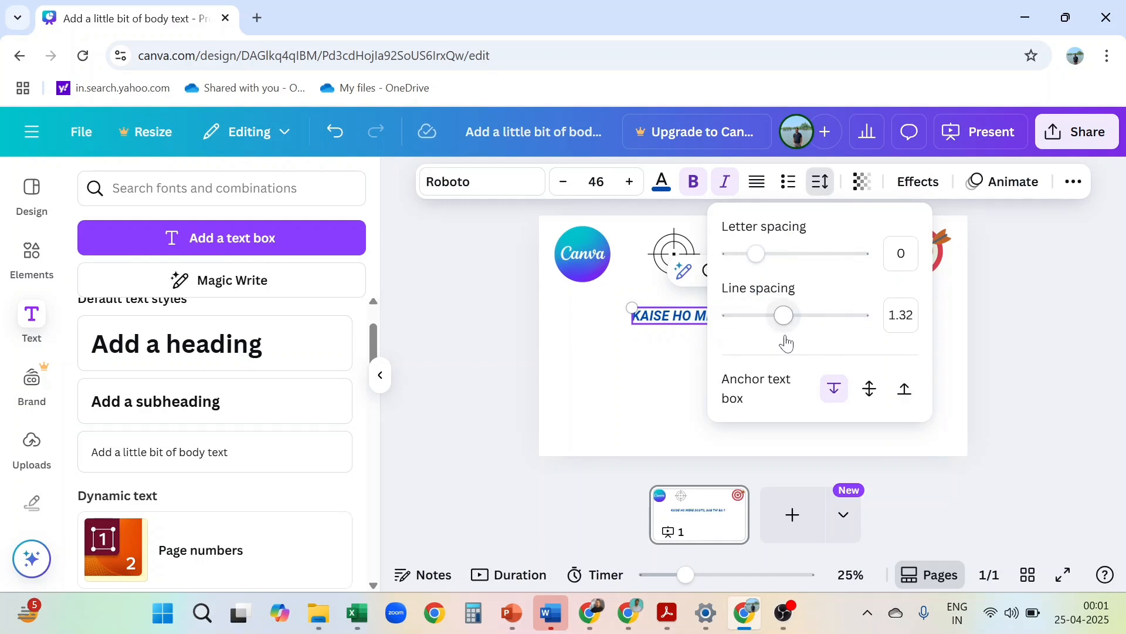
pyautogui.click(671, 389)
# Try out the transparency setting on the sentence, return it to 100 and deselect the text box.
pyautogui.click(755, 323)
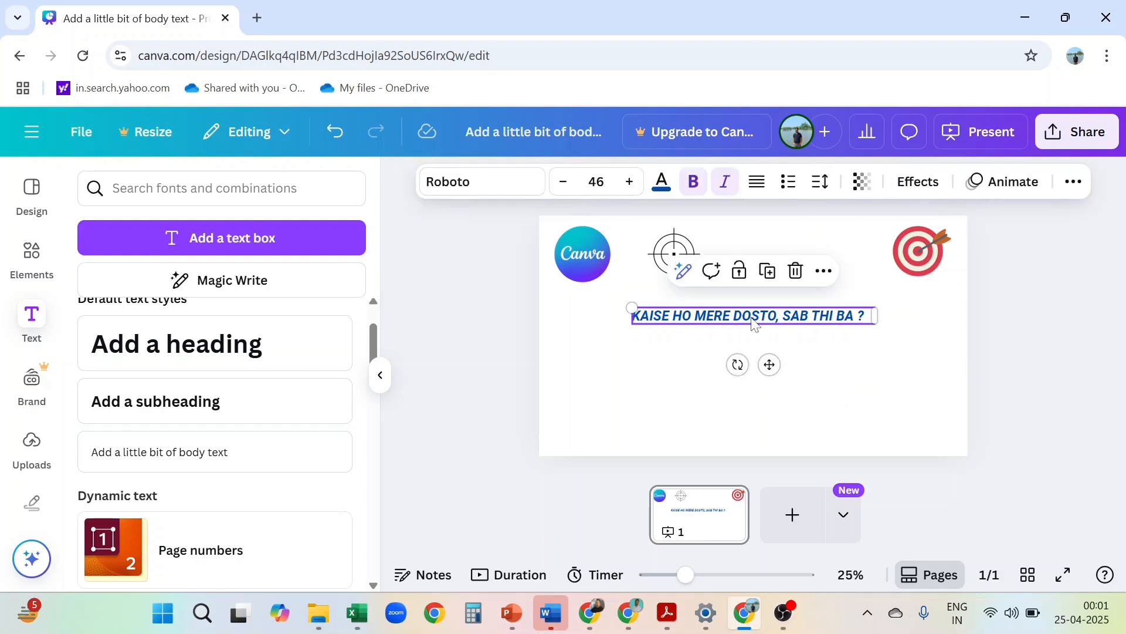
pyautogui.click(862, 183)
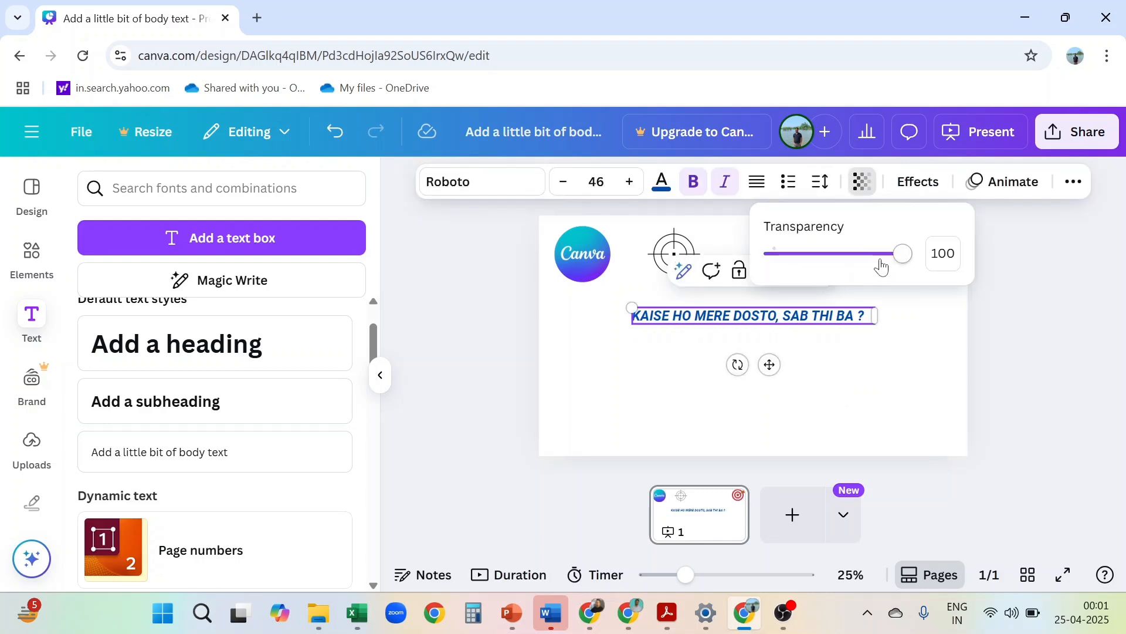
pyautogui.moveTo(882, 267); pyautogui.dragTo(906, 280)
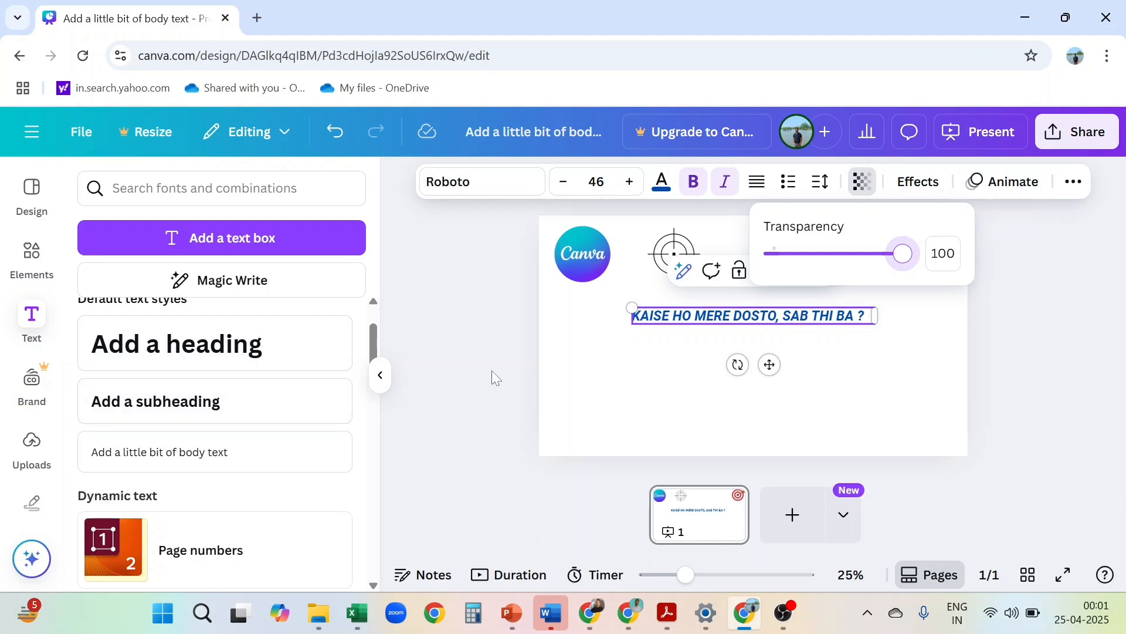
pyautogui.press('Escape')
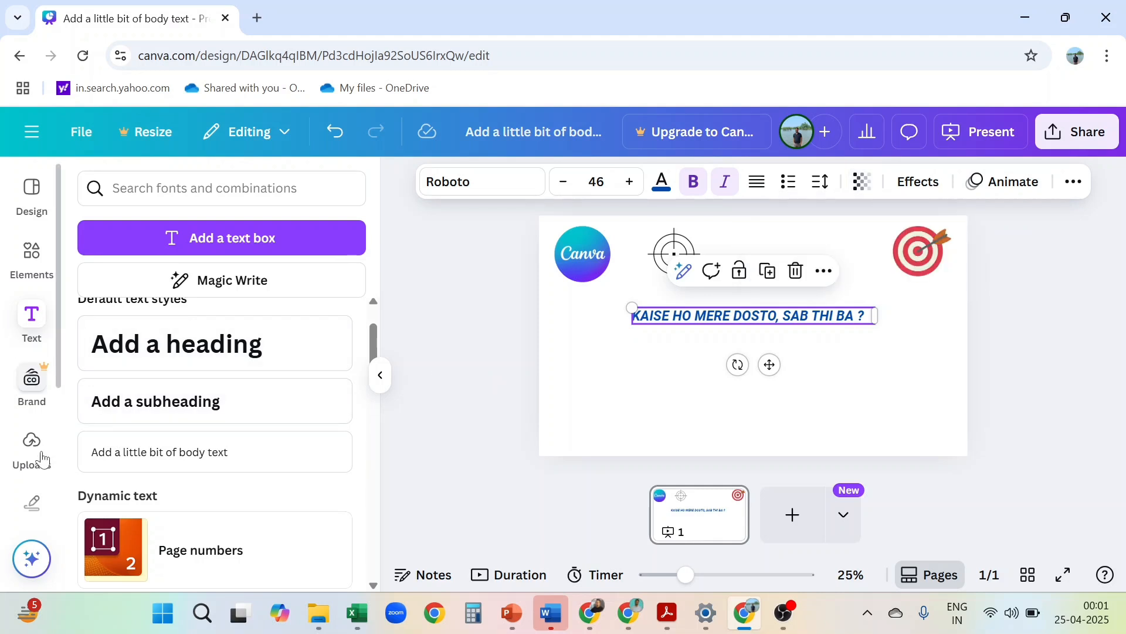
pyautogui.click(444, 348)
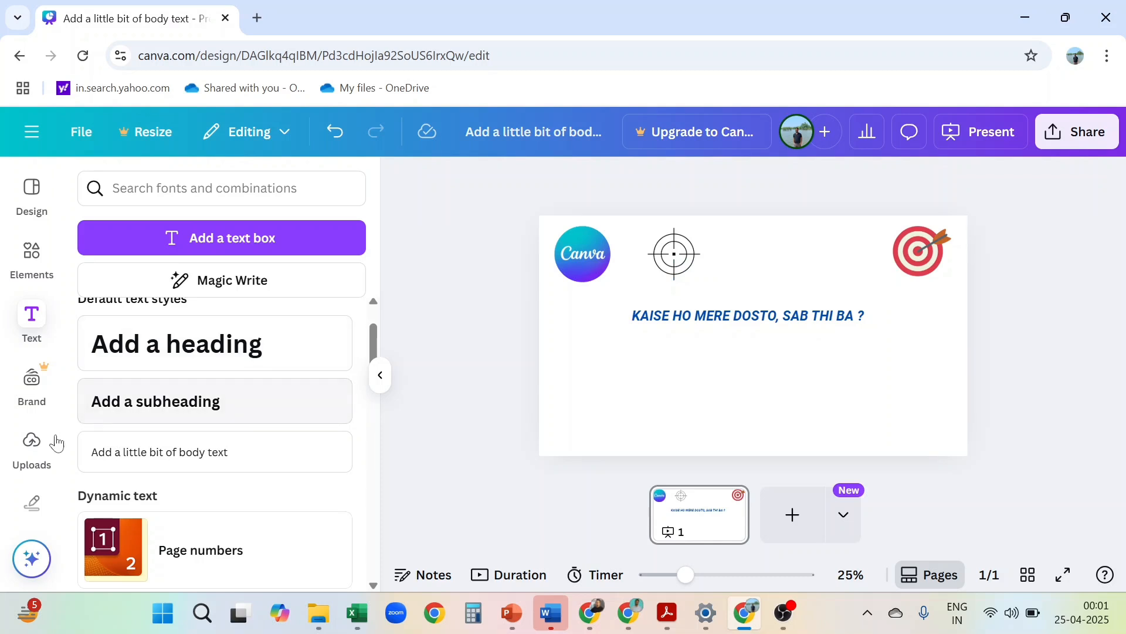
# Search Google for "NATURE PHOTO" in a new browser tab.
pyautogui.scroll(-1, 33, 464)
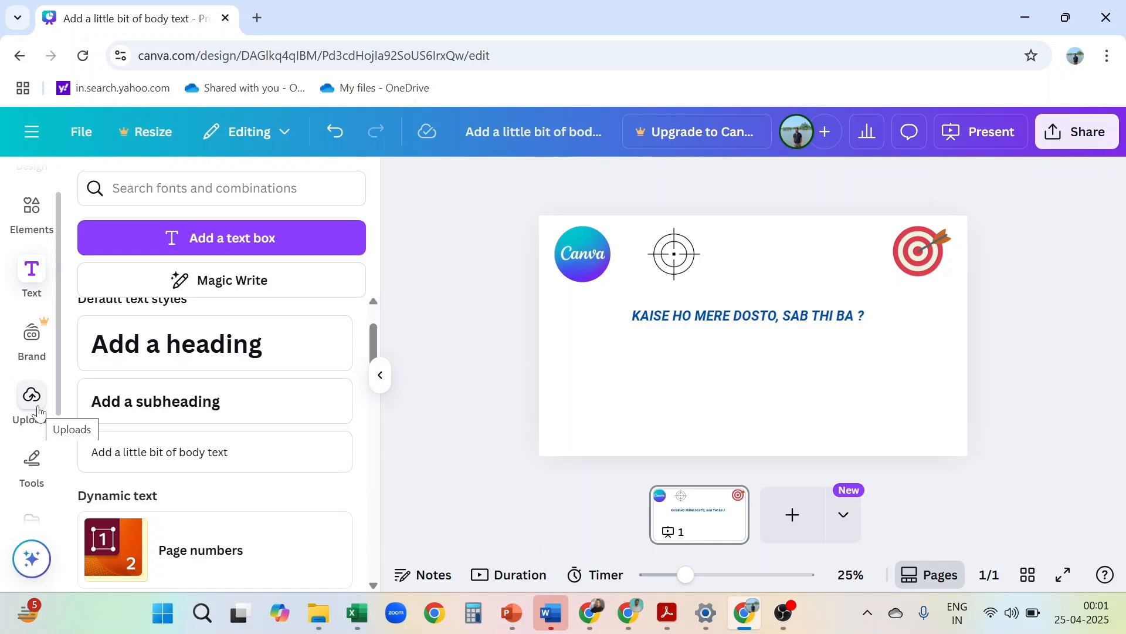
pyautogui.click(260, 20)
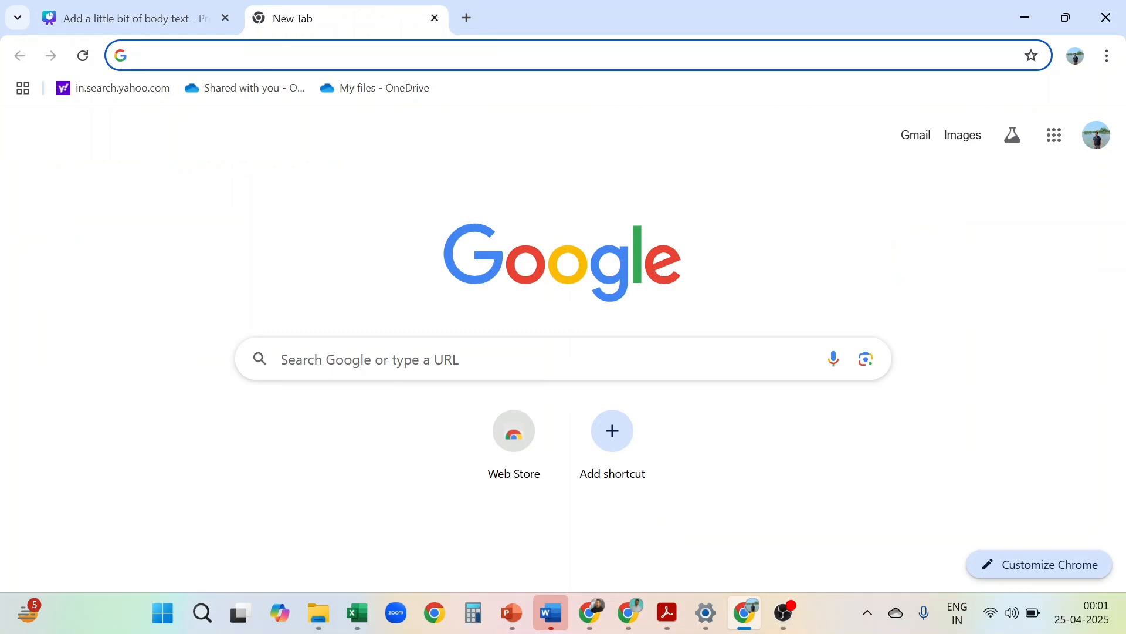
pyautogui.write('NATURE P')
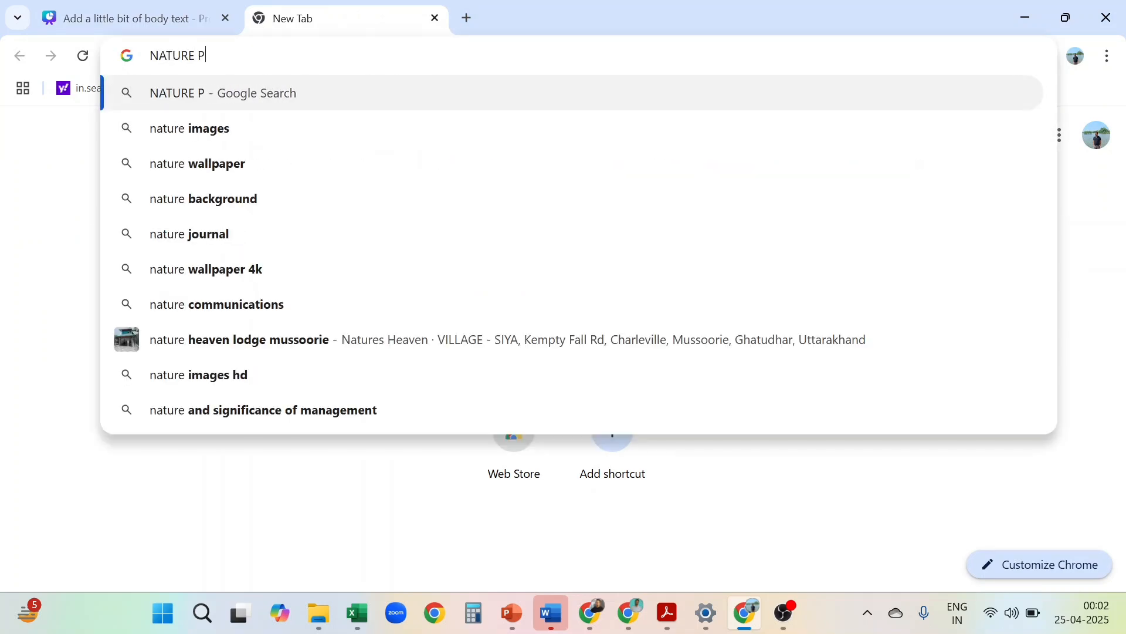
pyautogui.write('HOTO')
pyautogui.press('Return')
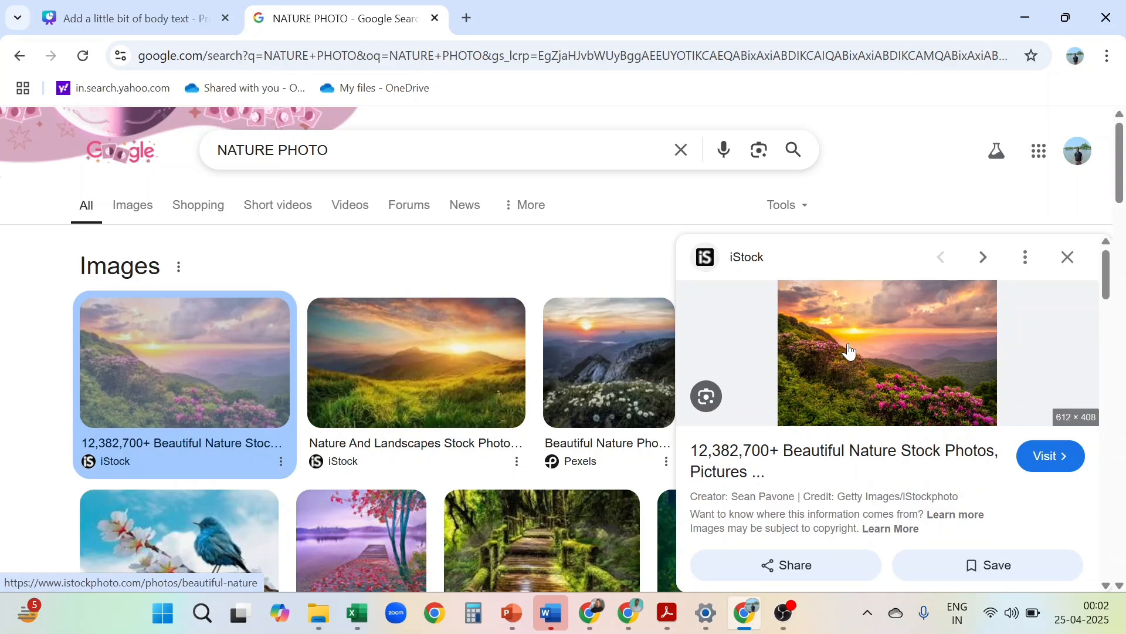
# Copy the iStock photo of the sunset over flowering mountains and paste it onto the Canva presentation page.
pyautogui.rightClick(887, 365)
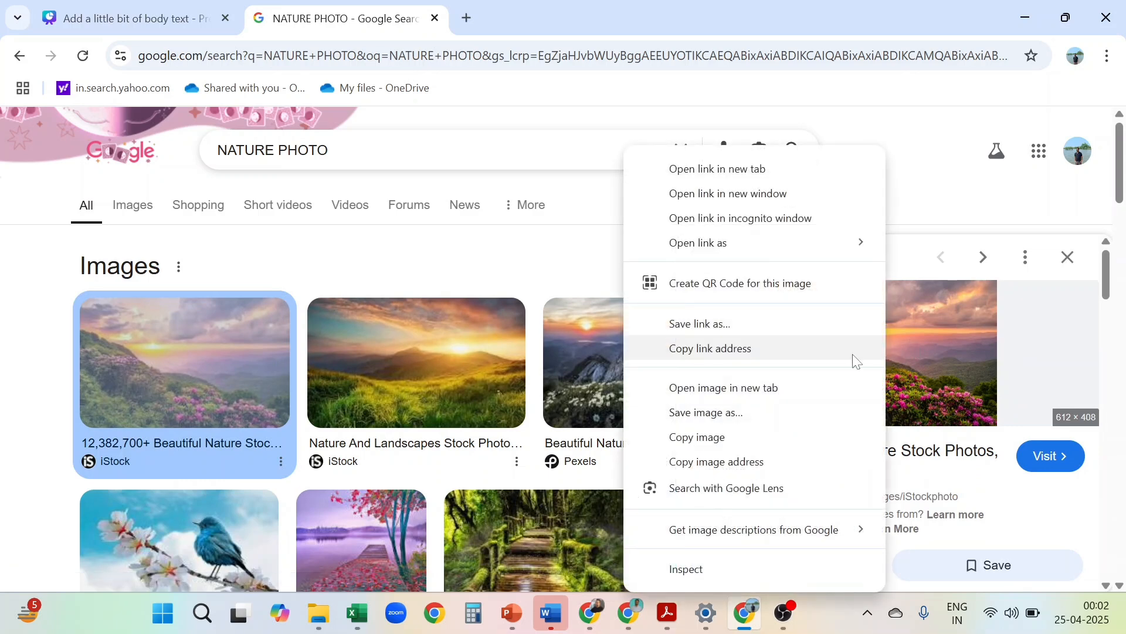
pyautogui.click(737, 447)
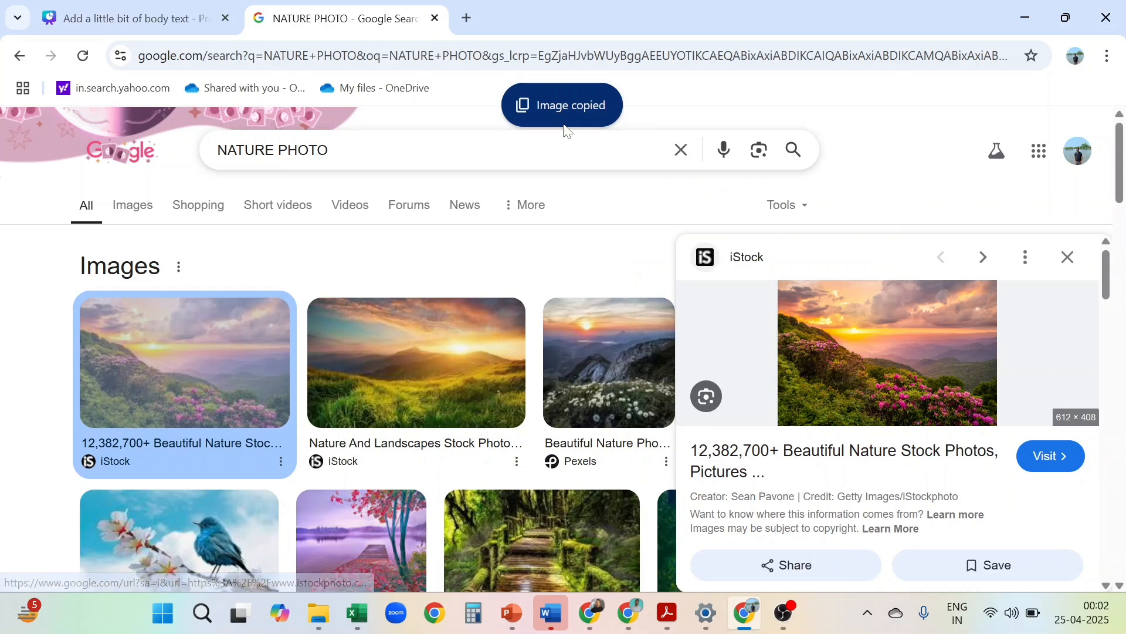
pyautogui.click(148, 10)
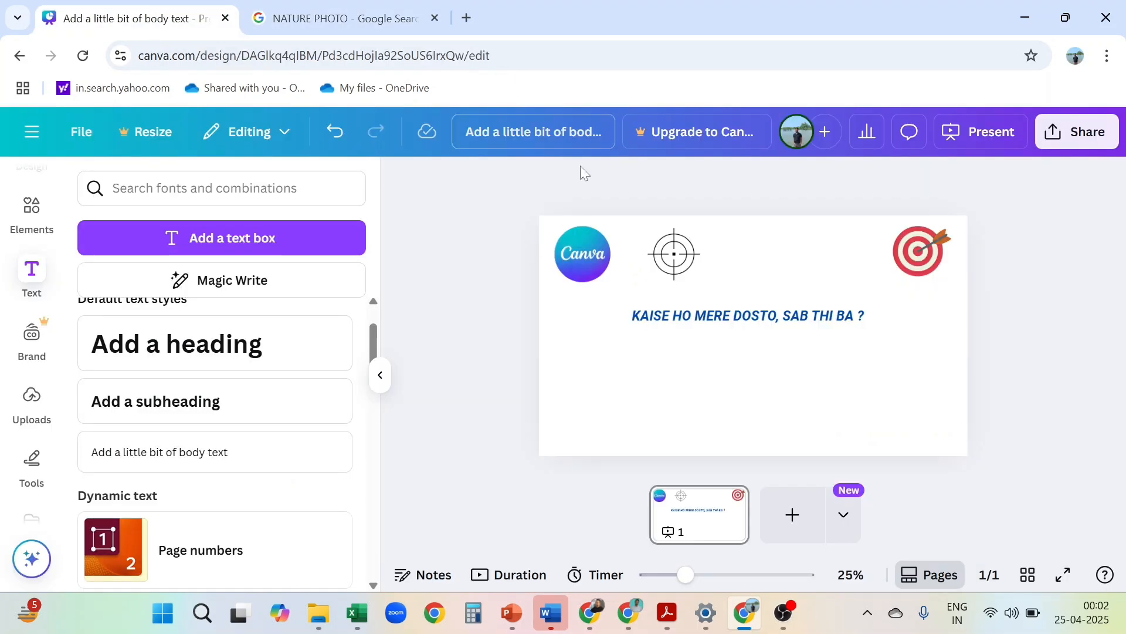
pyautogui.click(702, 392)
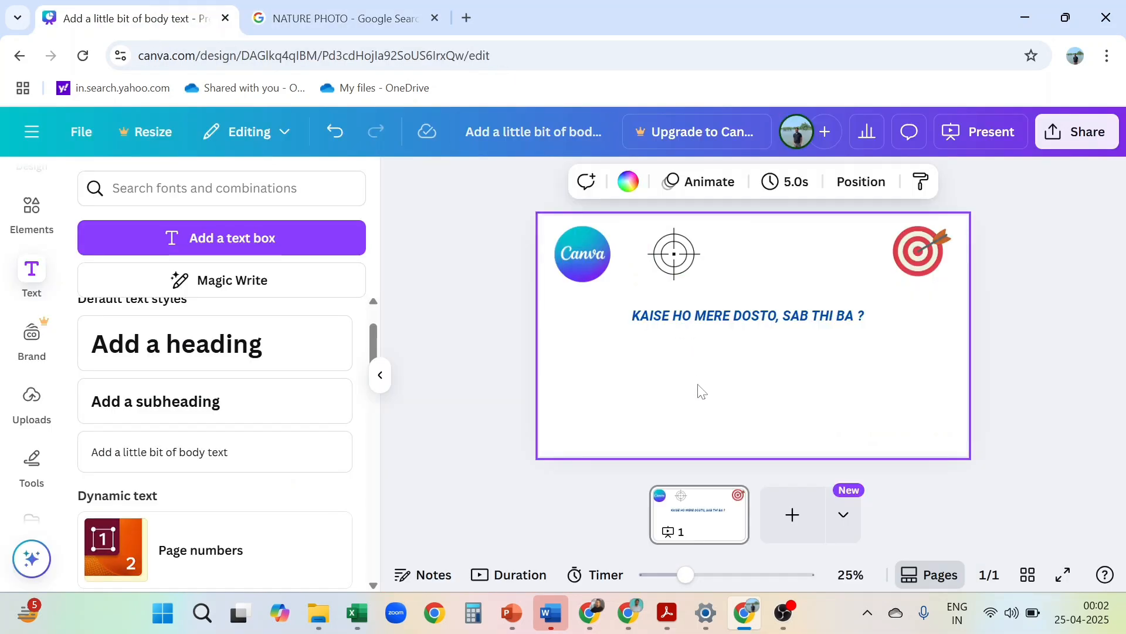
pyautogui.hotkey('ctrl', 'v')
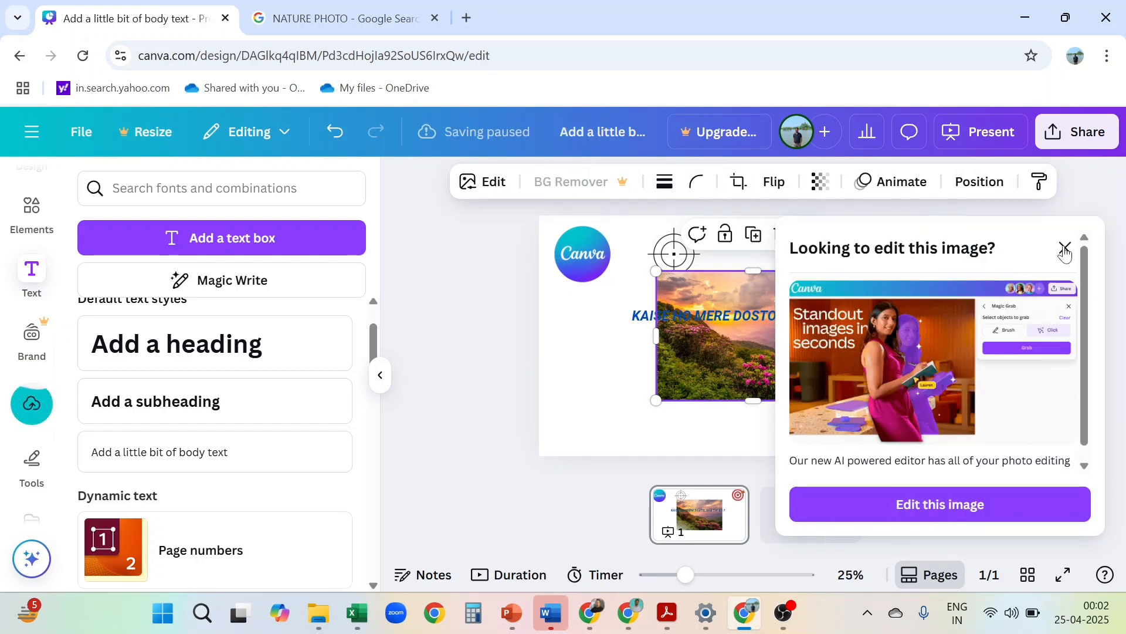
# Dismiss the image-editing suggestion and move the pasted photo to the right half of the page, below the target graphic.
pyautogui.click(1065, 249)
pyautogui.moveTo(793, 361); pyautogui.dragTo(904, 372)
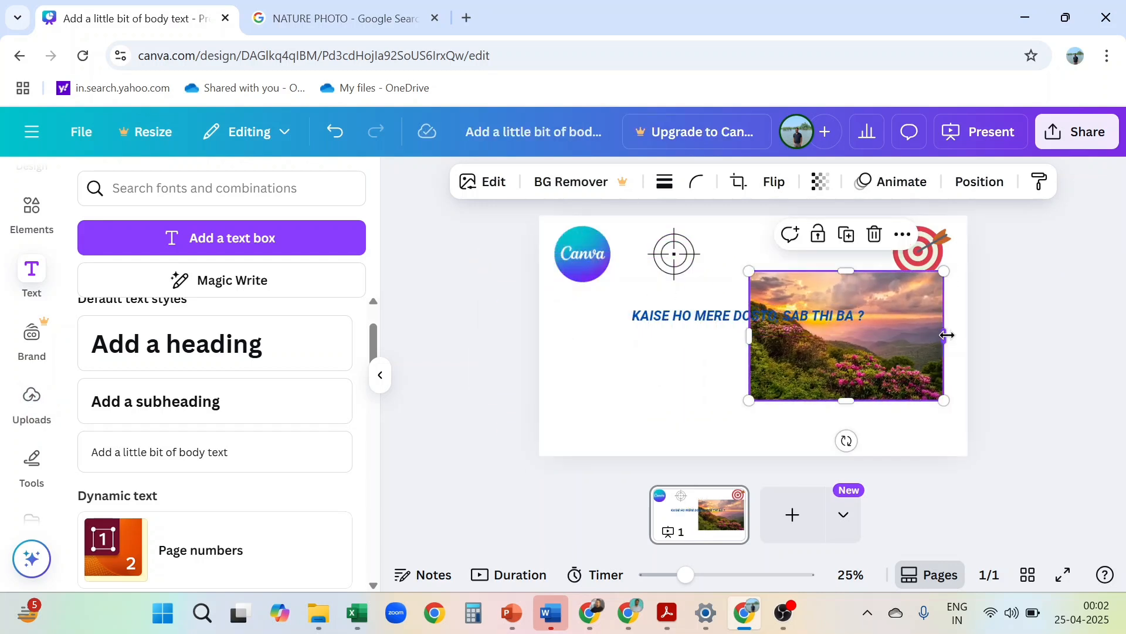
pyautogui.moveTo(945, 335); pyautogui.dragTo(950, 377)
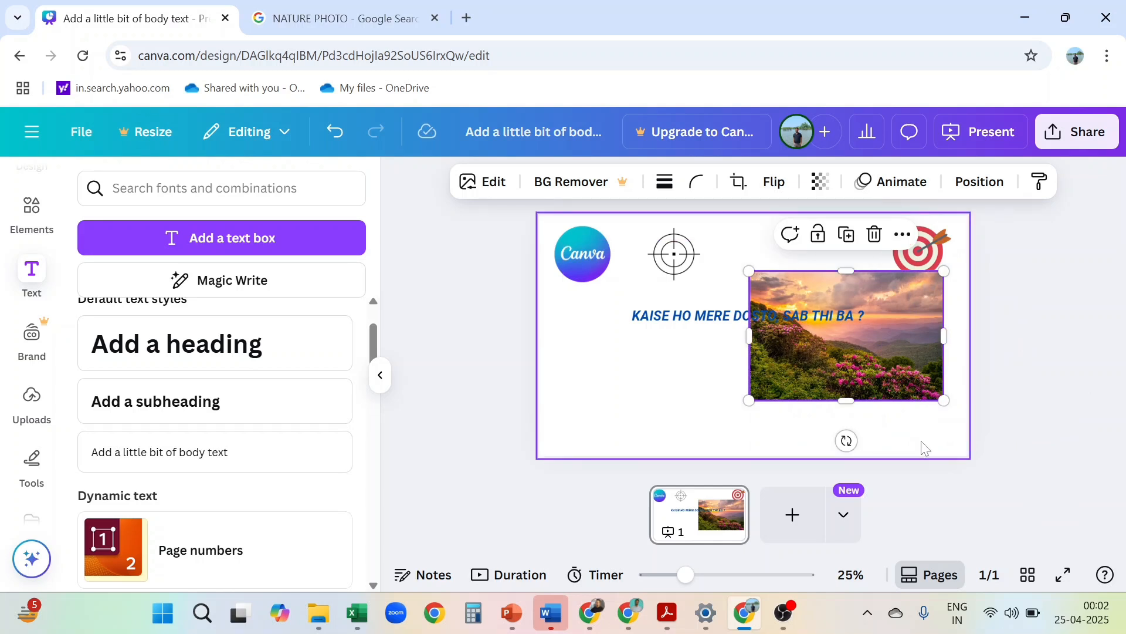
# Move the sunset photo slightly down and left on the page, and upload the "YouTube Banner (3)" image from the Downloads folder.
pyautogui.moveTo(911, 414); pyautogui.dragTo(881, 385)
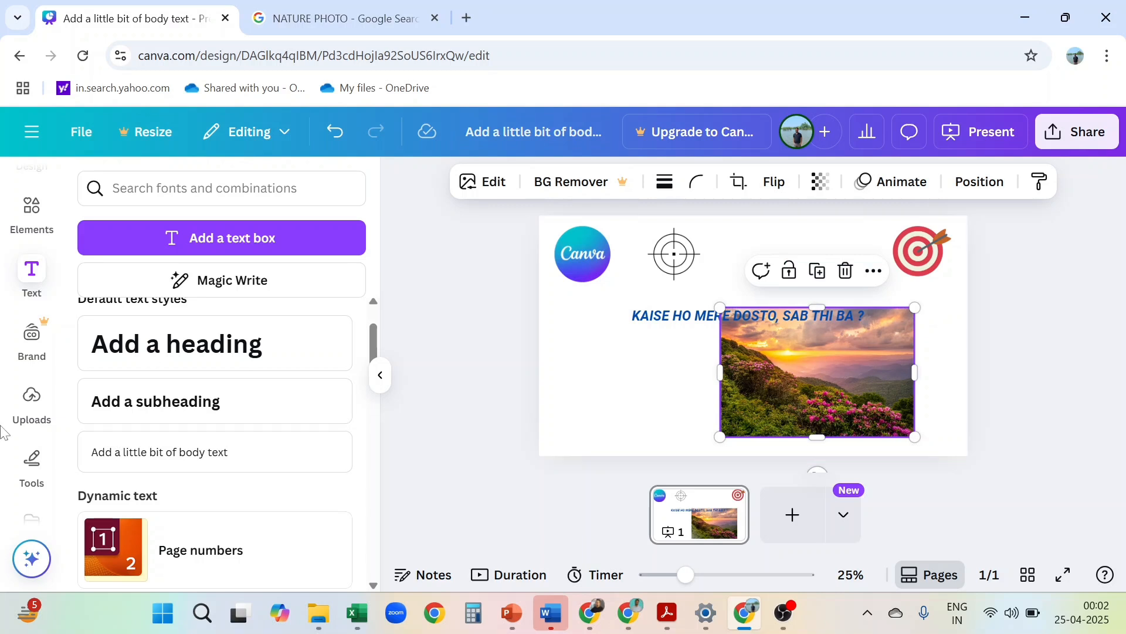
pyautogui.click(32, 405)
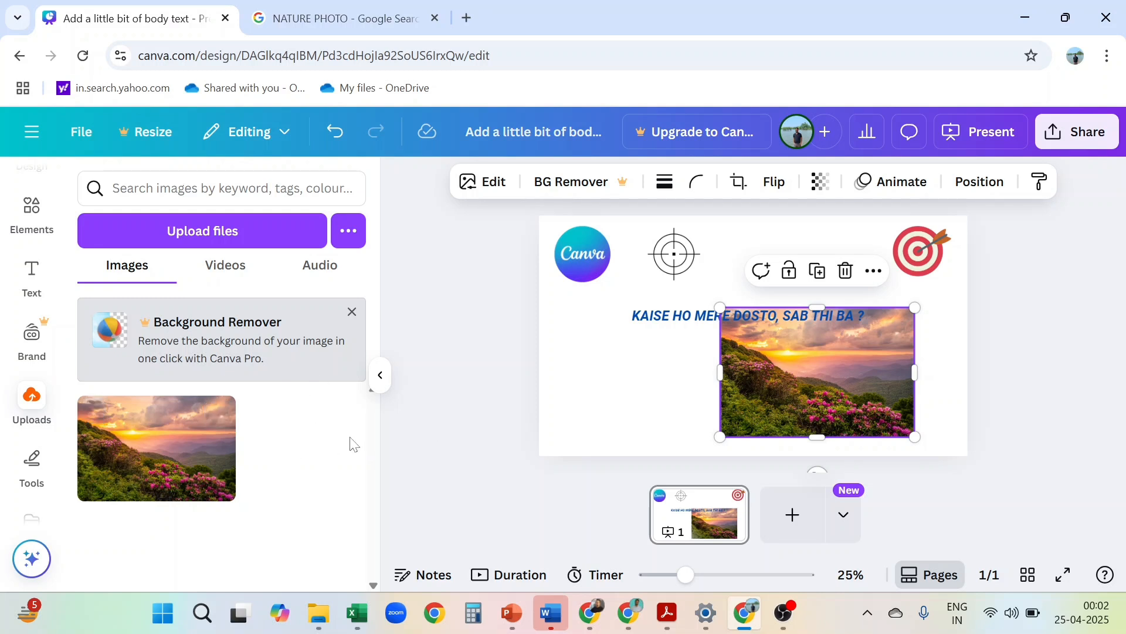
pyautogui.click(240, 237)
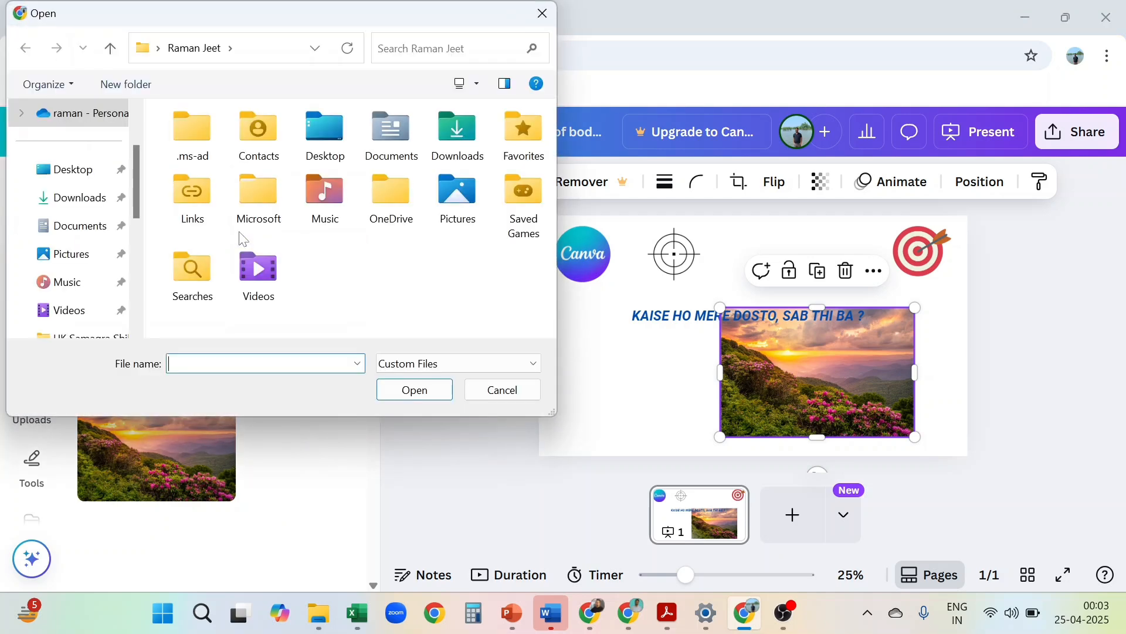
pyautogui.click(80, 200)
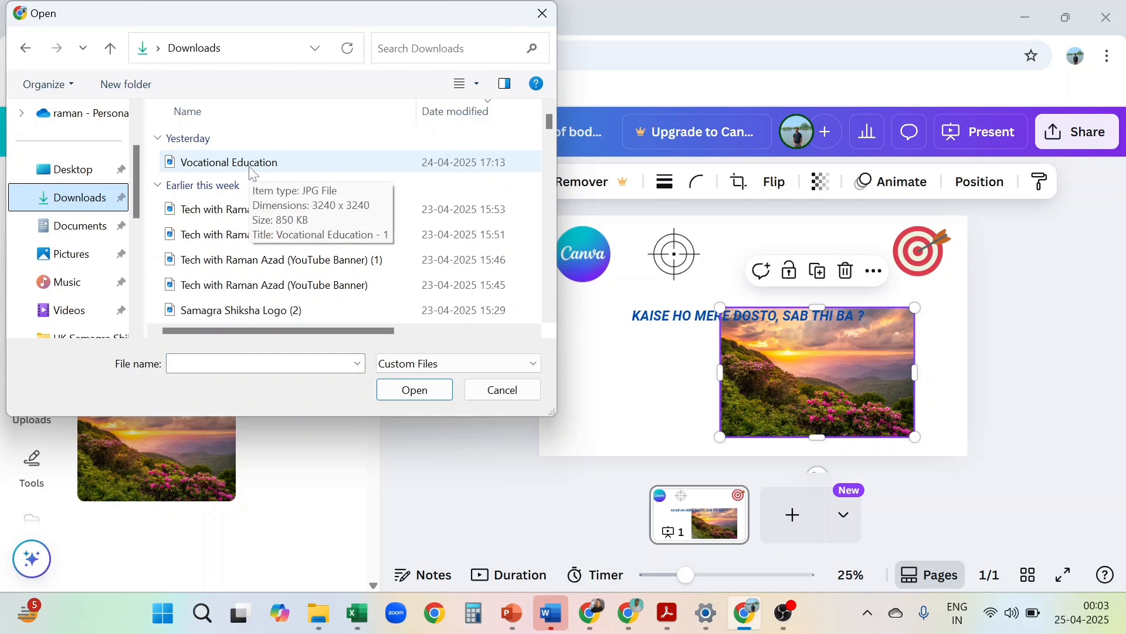
pyautogui.scroll(-1, 253, 174)
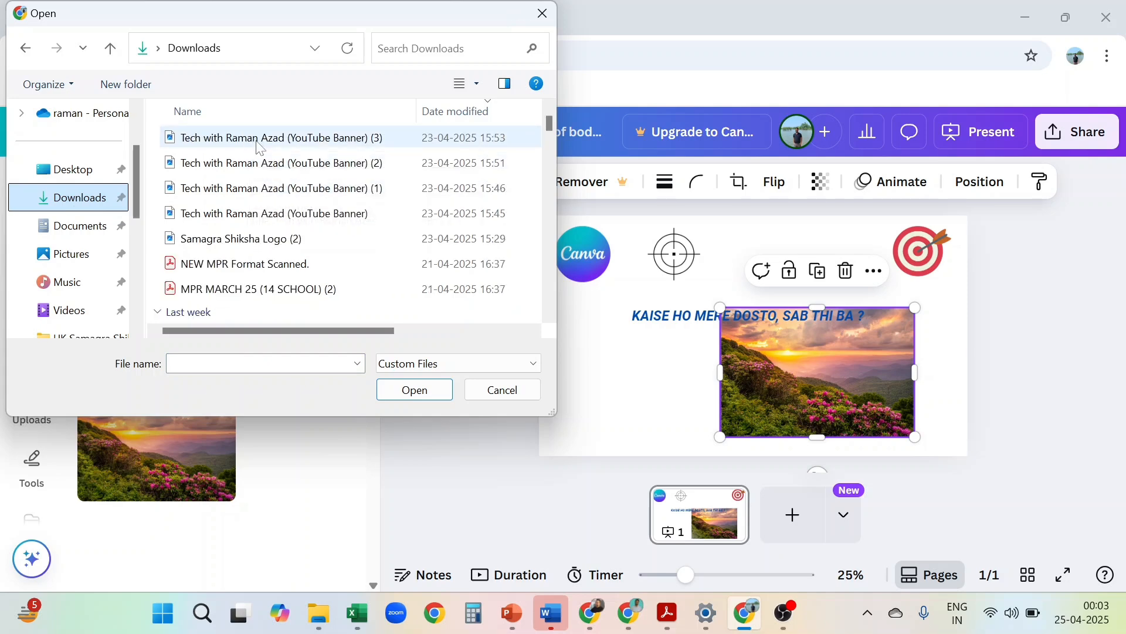
pyautogui.click(261, 147)
pyautogui.doubleClick(260, 146)
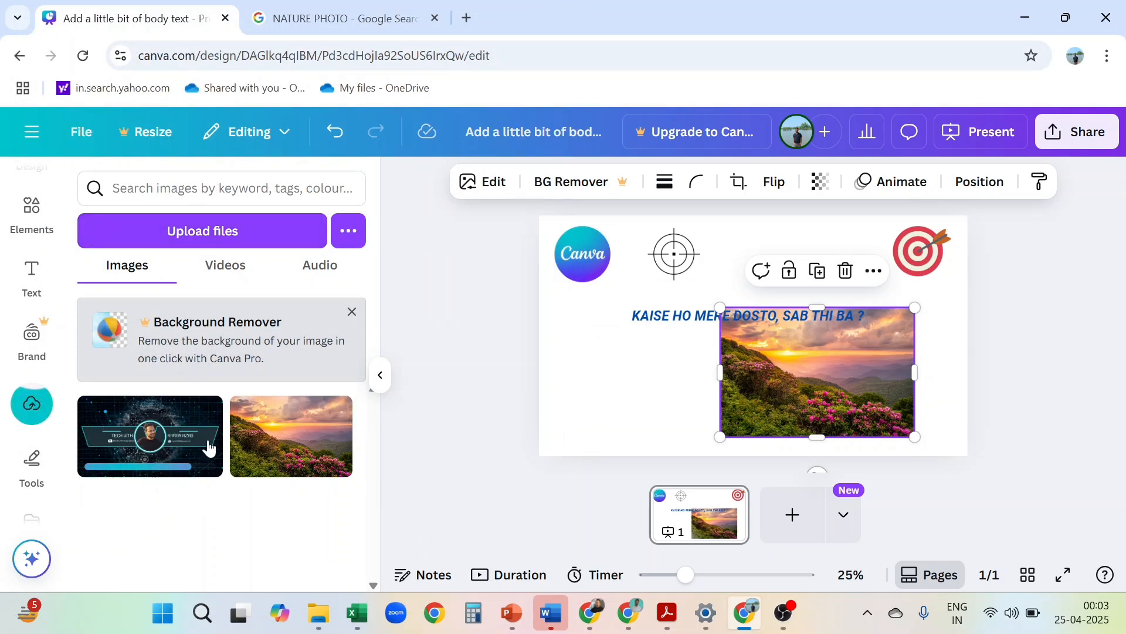
# Add the uploaded banner image to the page, shrink it to roughly half size and place it below the sentence, overlapping the sunset photo's left edge.
pyautogui.click(248, 415)
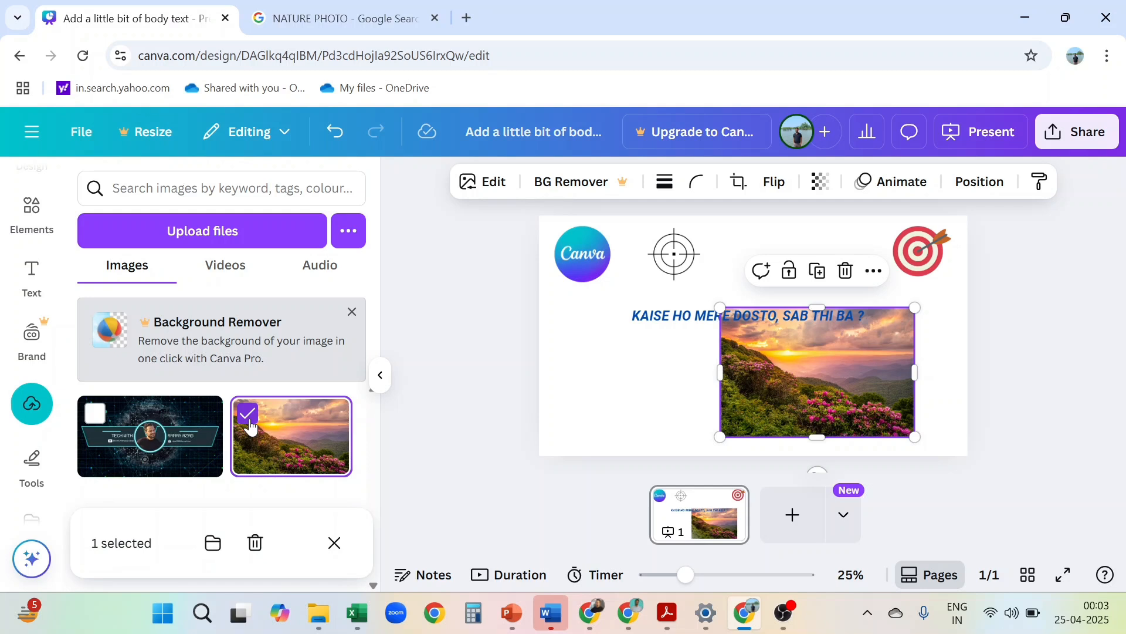
pyautogui.click(334, 543)
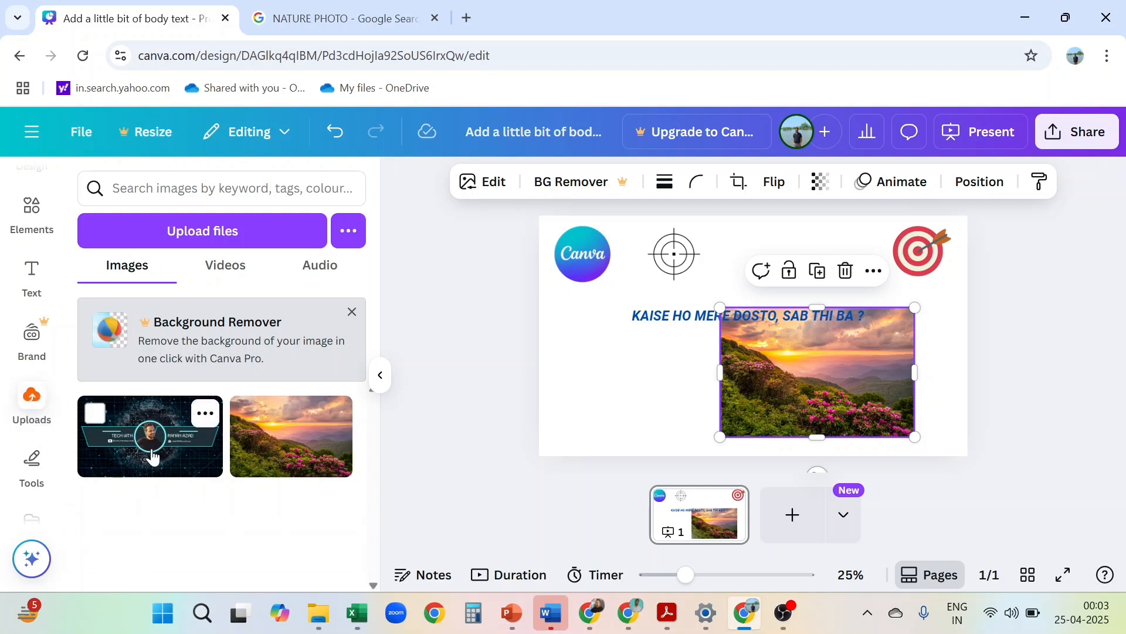
pyautogui.click(152, 456)
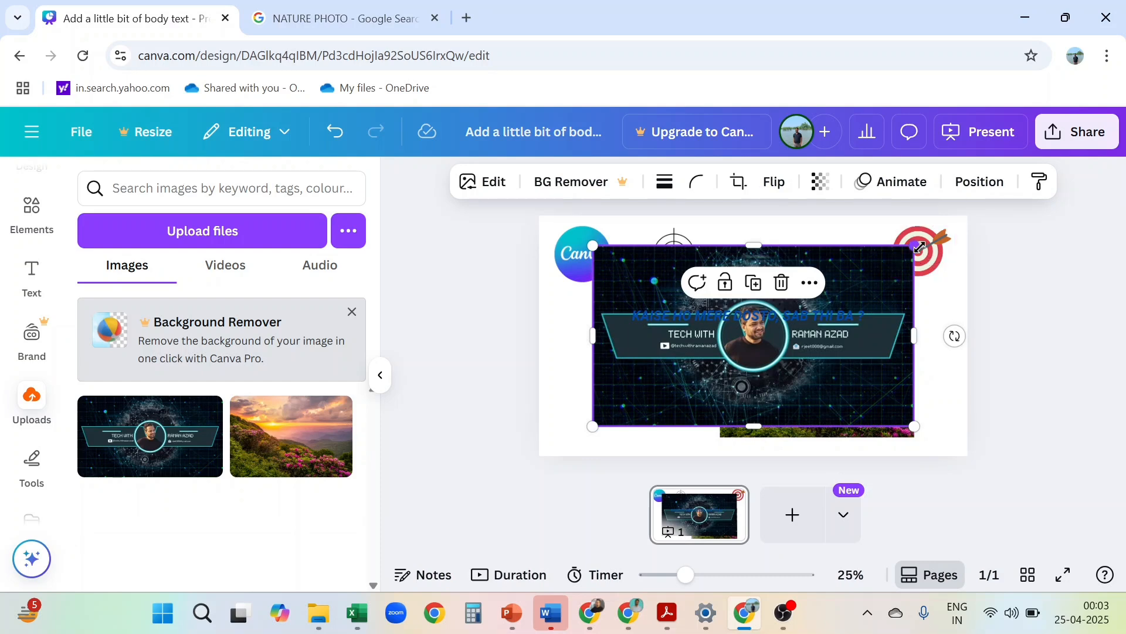
pyautogui.moveTo(920, 247); pyautogui.dragTo(767, 328)
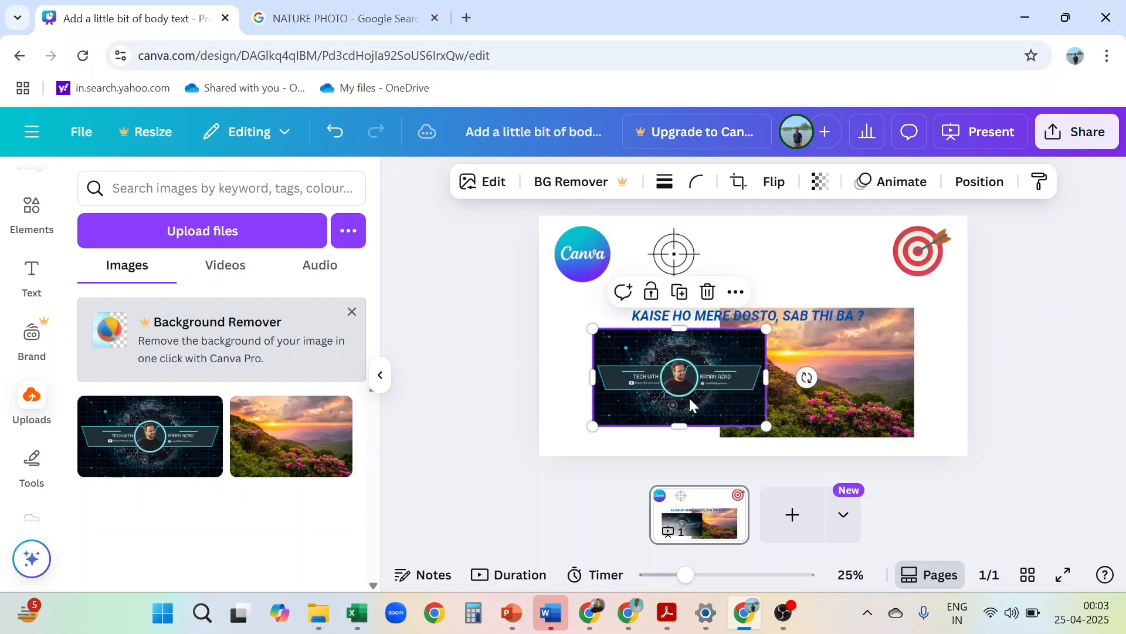
pyautogui.moveTo(693, 405)
pyautogui.mouseDown()
pyautogui.moveTo(631, 410)
pyautogui.moveTo(673, 399)
pyautogui.mouseUp()
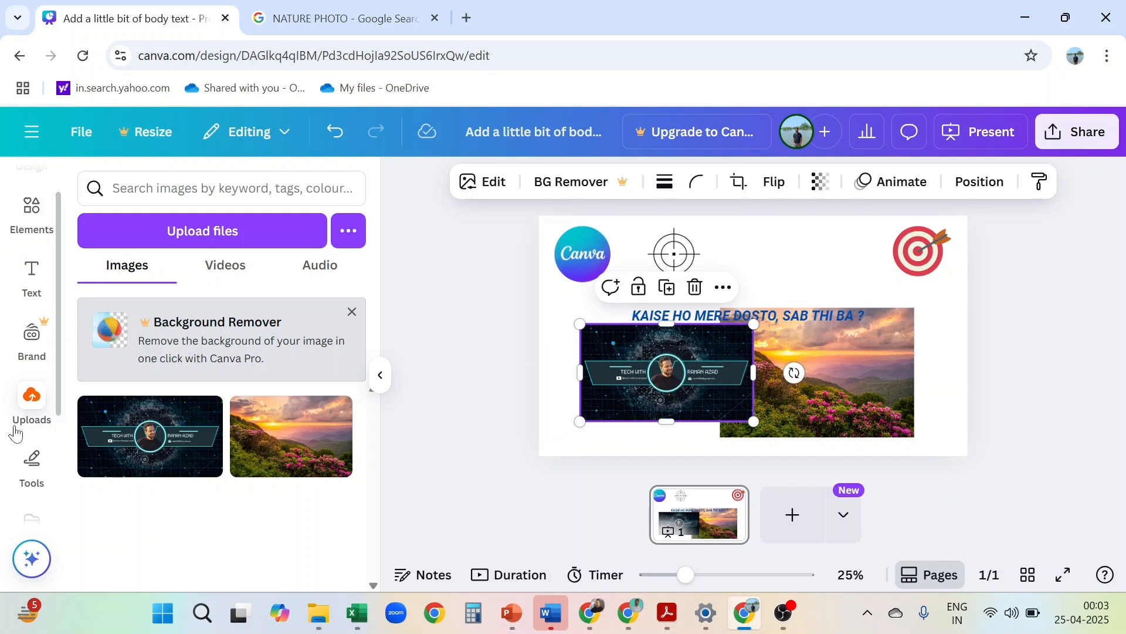
# Deselect the banner image and view the presentation page in full screen.
pyautogui.scroll(-3, 15, 431)
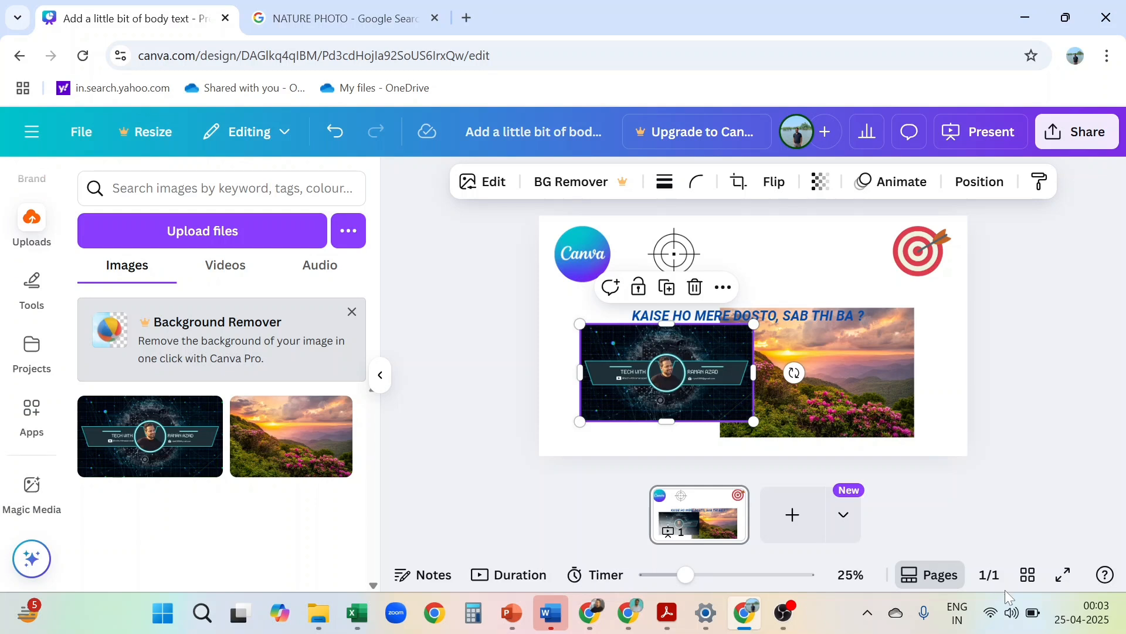
pyautogui.click(949, 434)
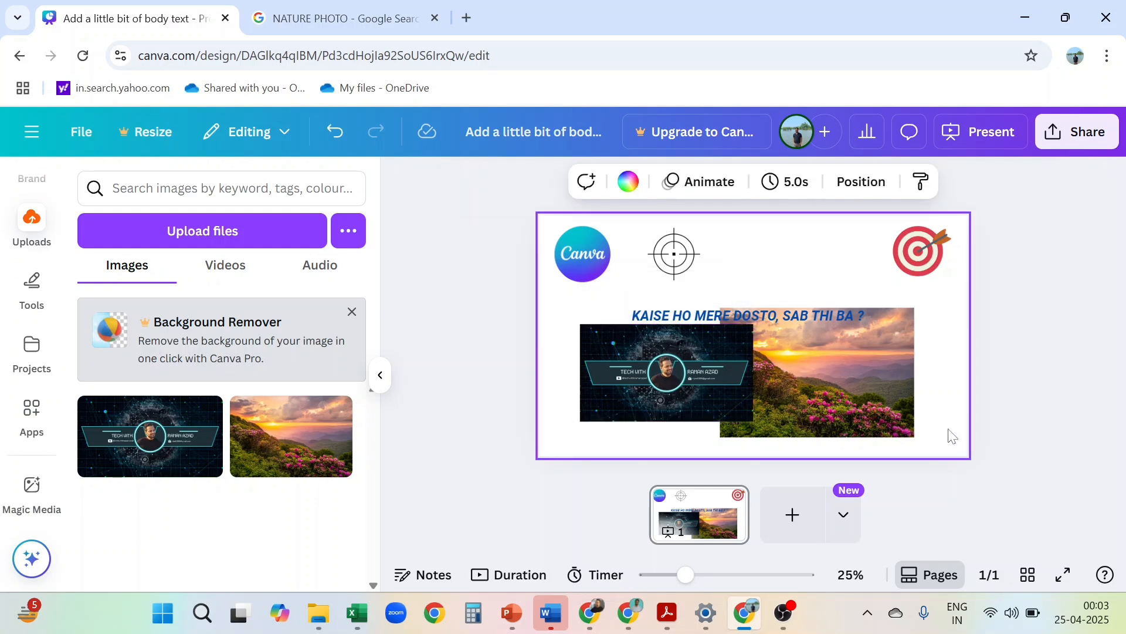
pyautogui.click(1064, 575)
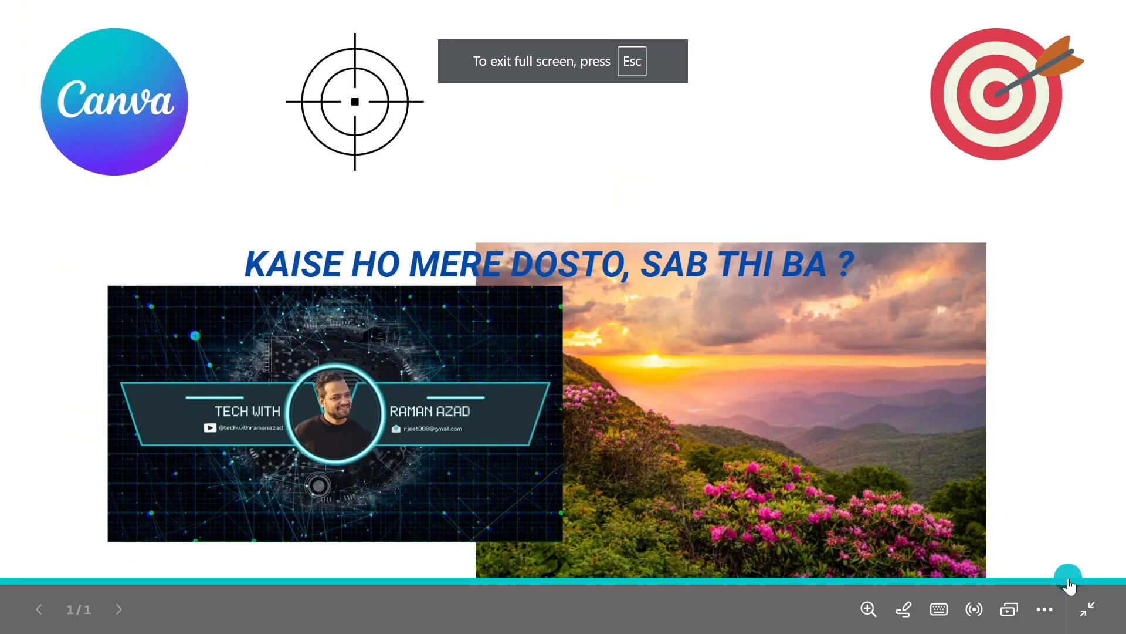